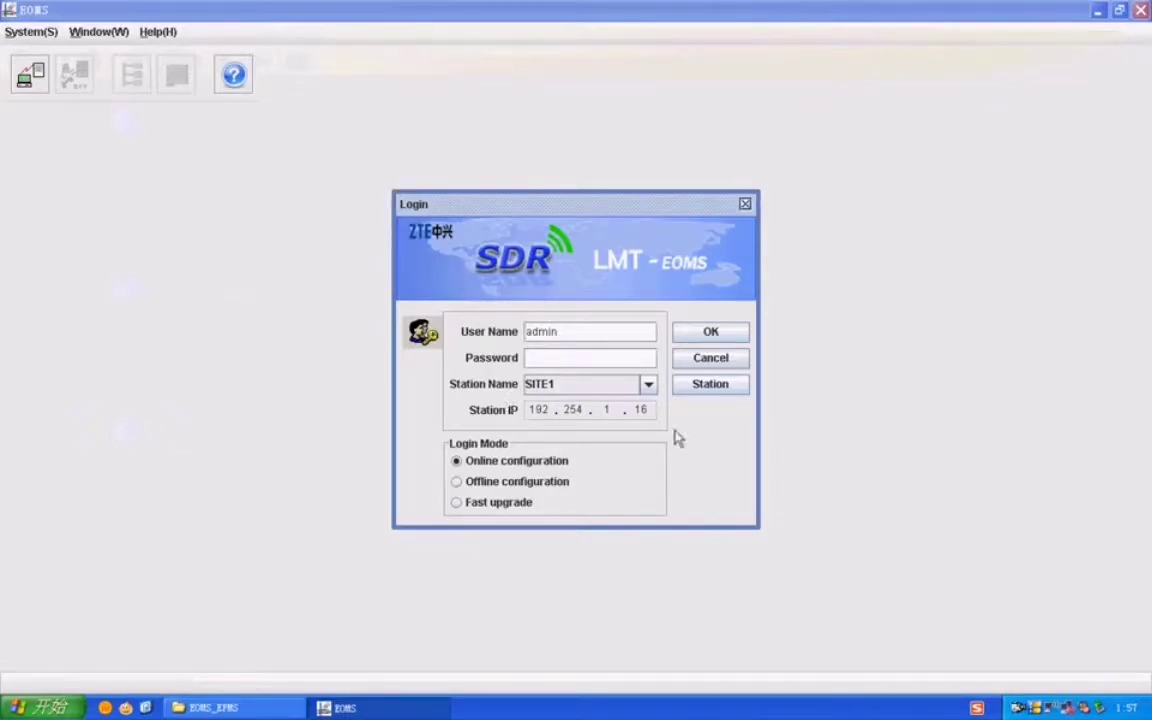
Step: Review the saved SITE1 station details unchanged and decline importing station records
click(703, 388)
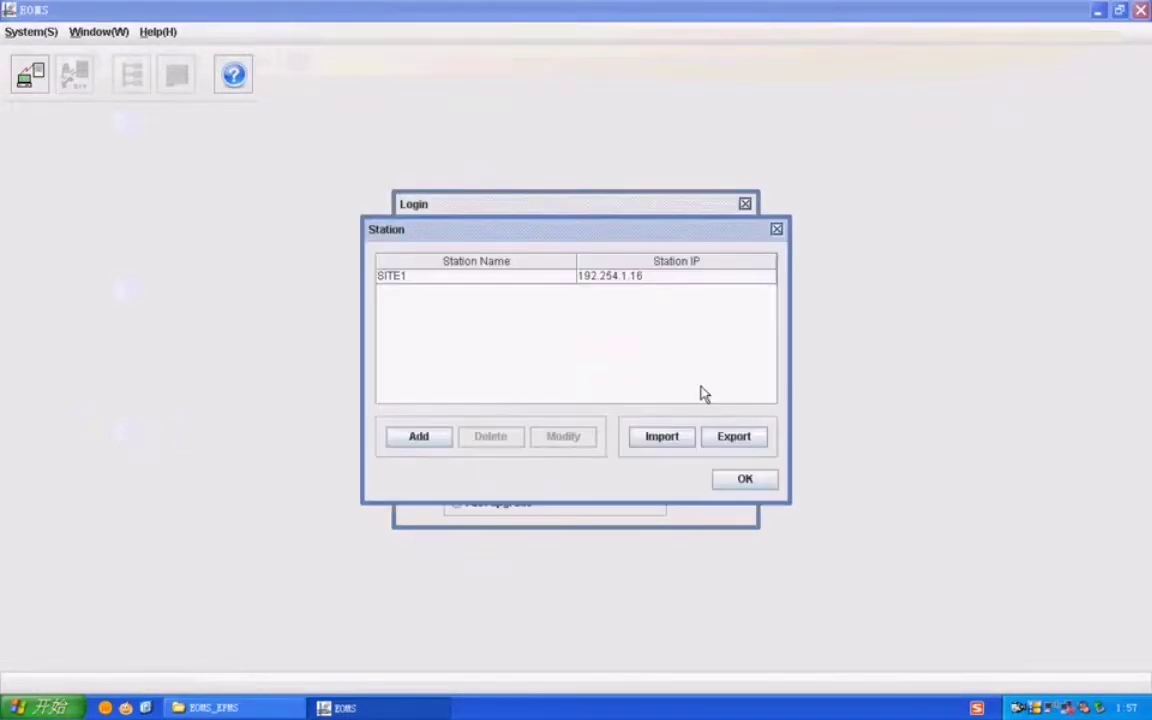
click(535, 277)
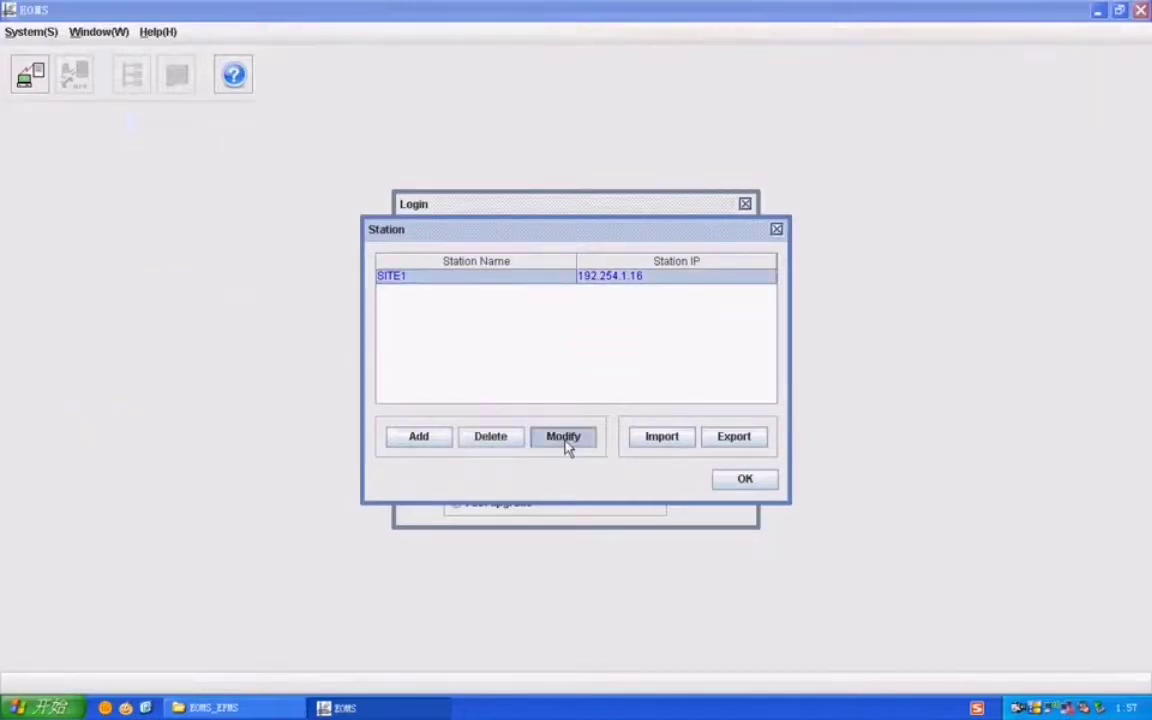
click(566, 440)
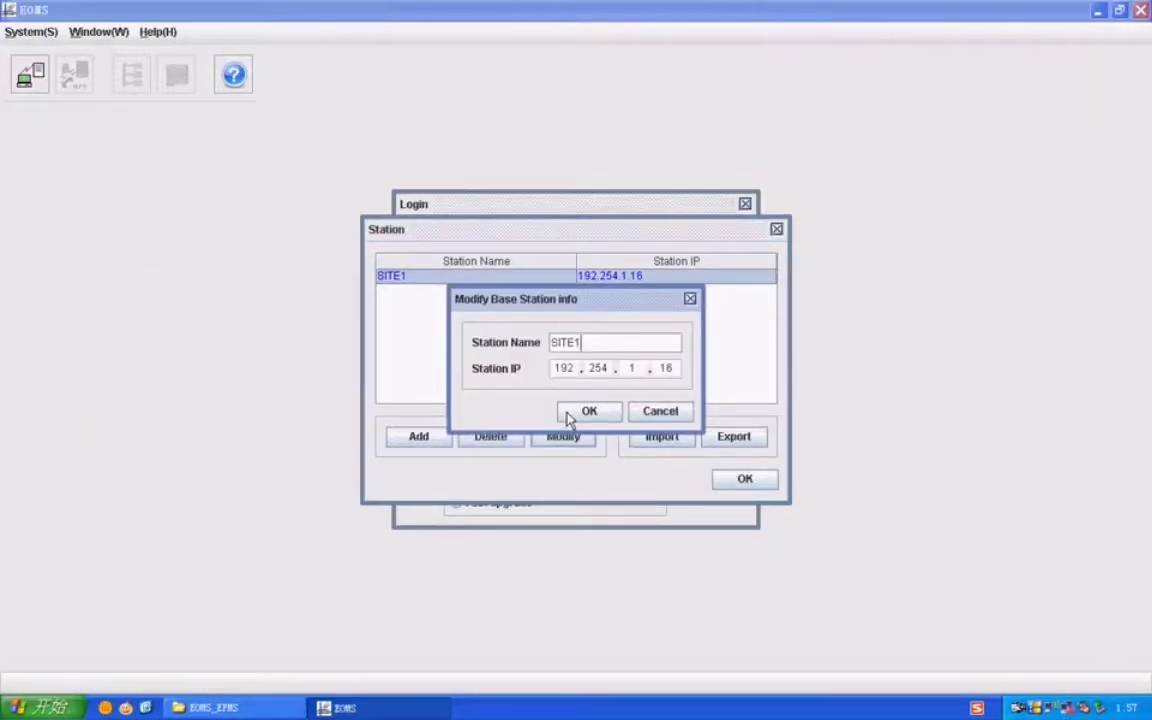
double_click(556, 342)
click(563, 368)
double_click(599, 368)
double_click(645, 368)
double_click(663, 368)
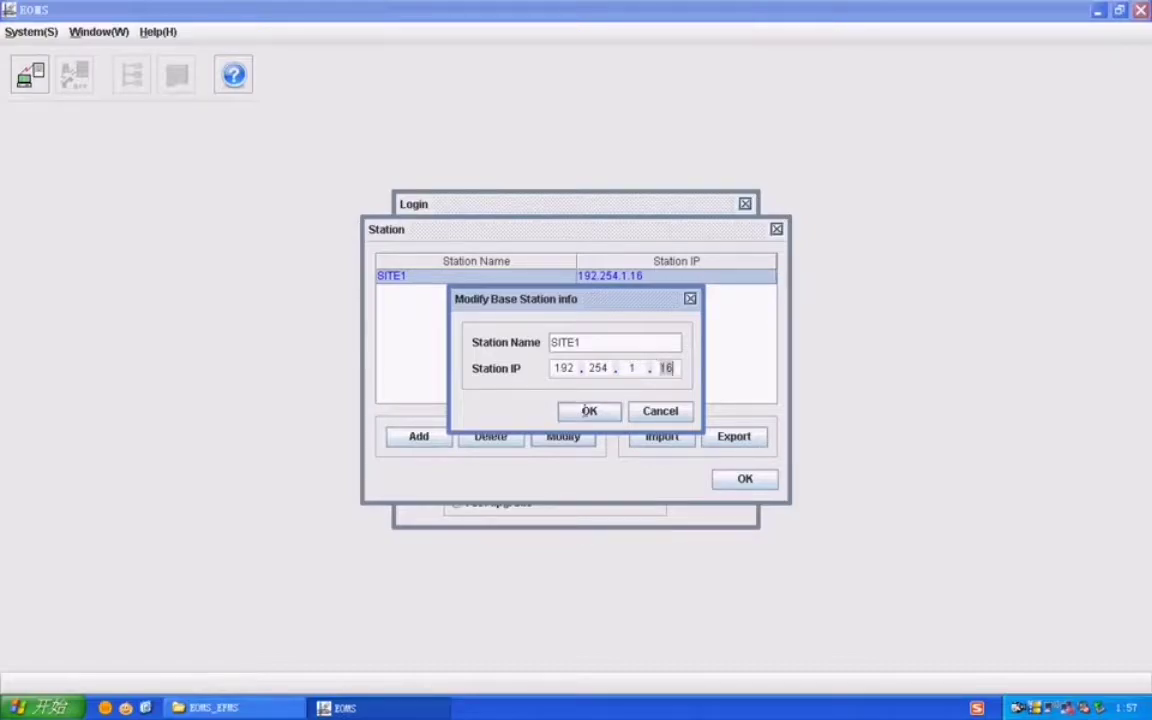
click(589, 411)
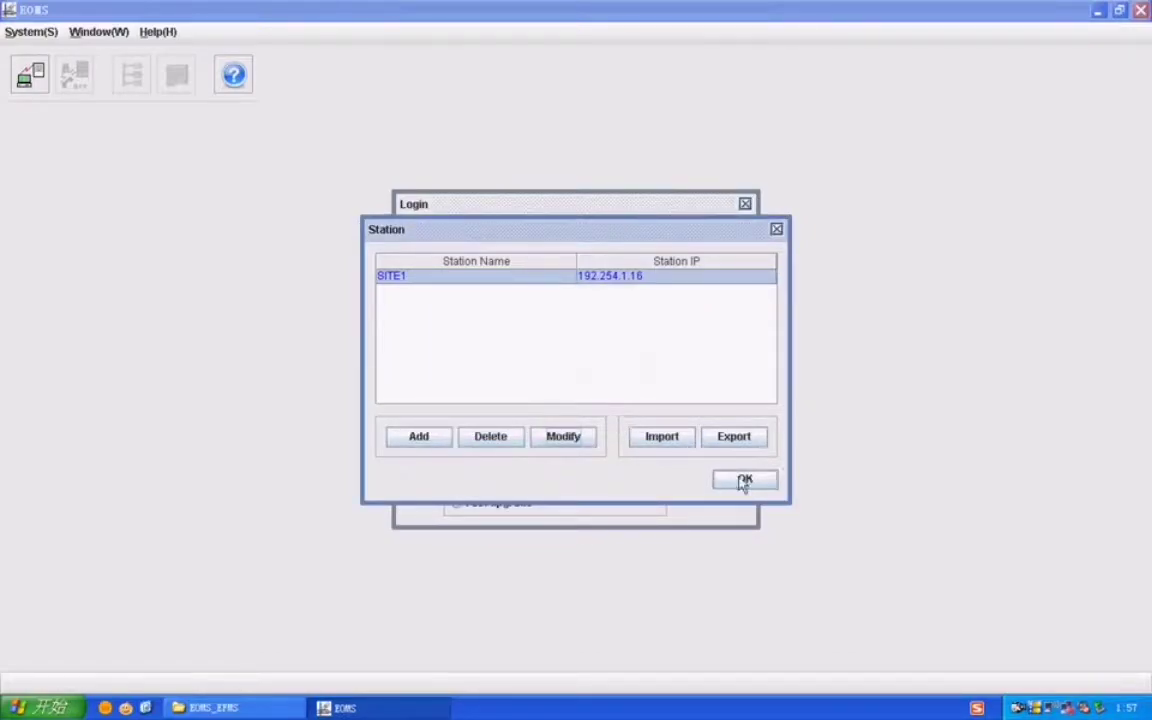
click(674, 440)
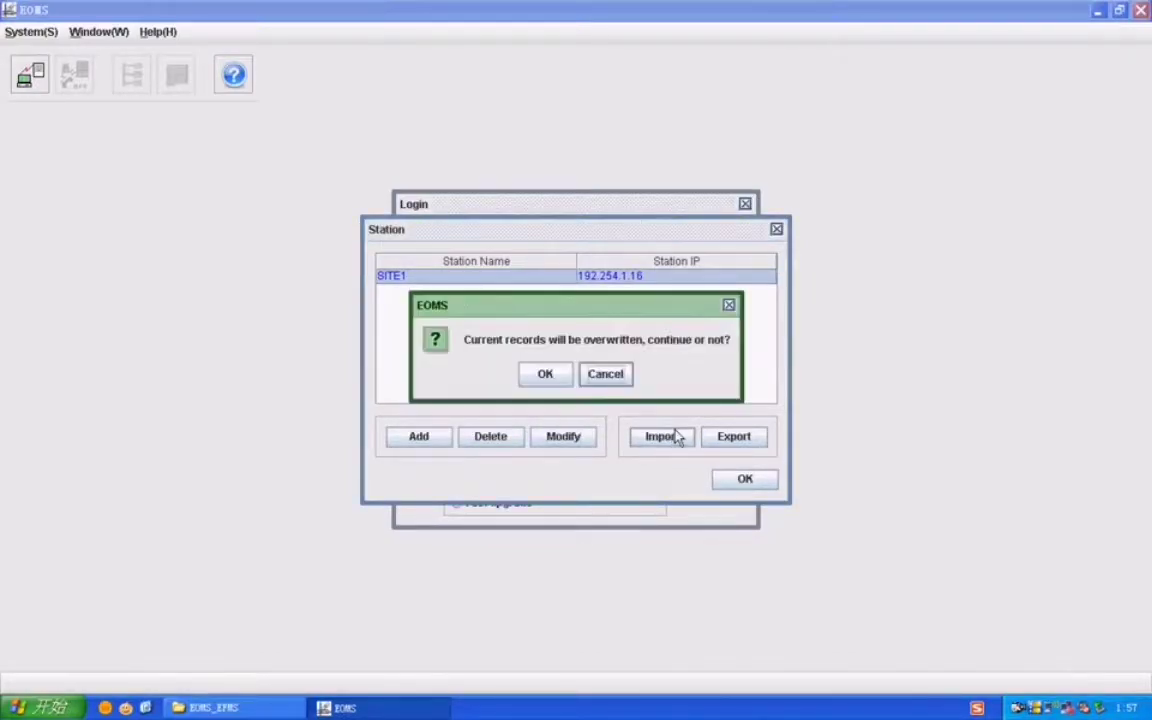
click(605, 375)
click(745, 479)
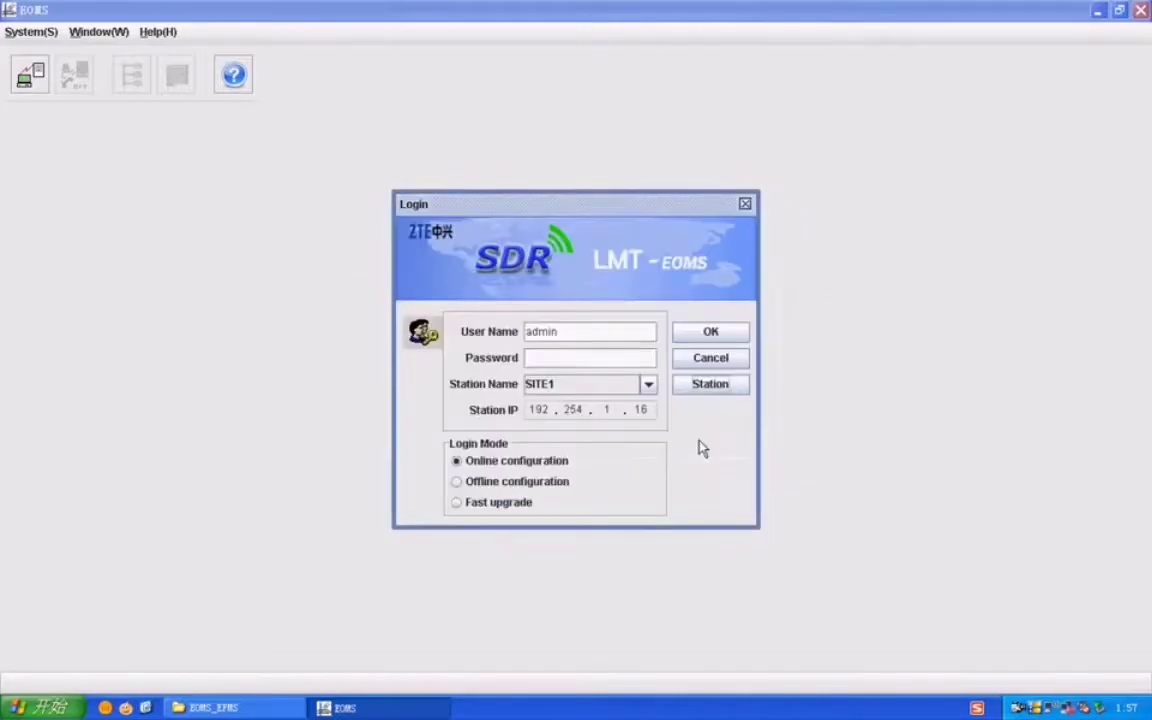
Step: Set the login mode to Offline configuration and enter the admin password
click(460, 505)
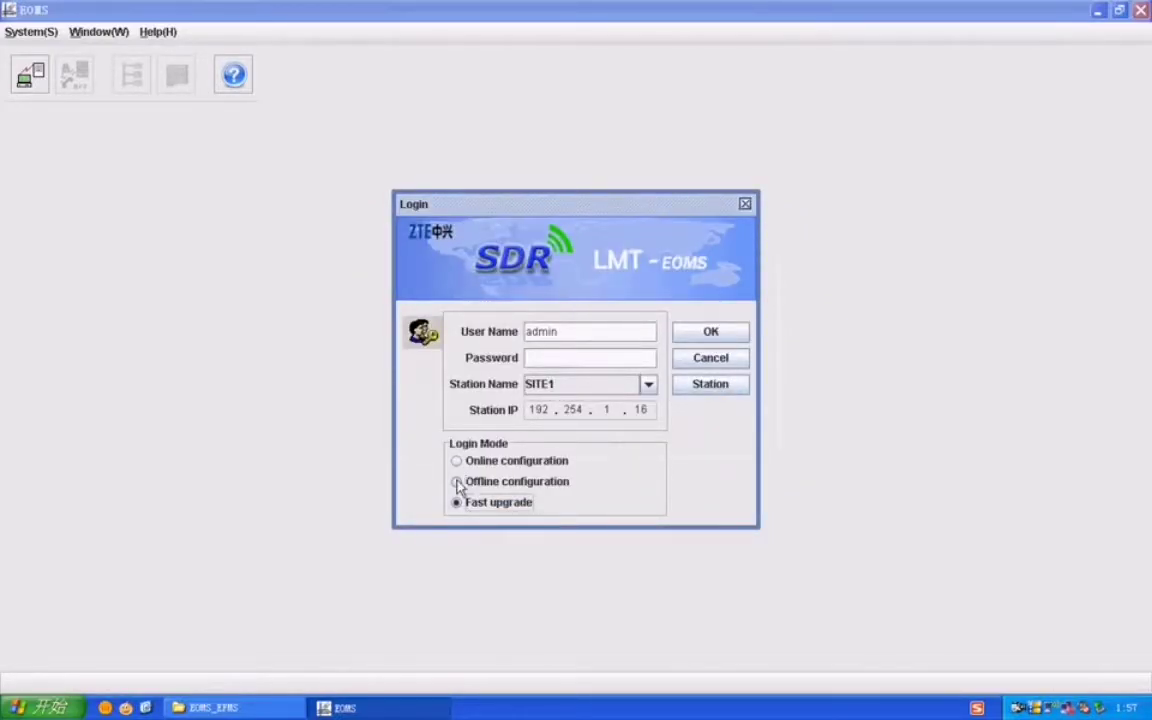
click(457, 482)
click(543, 359)
text(123)
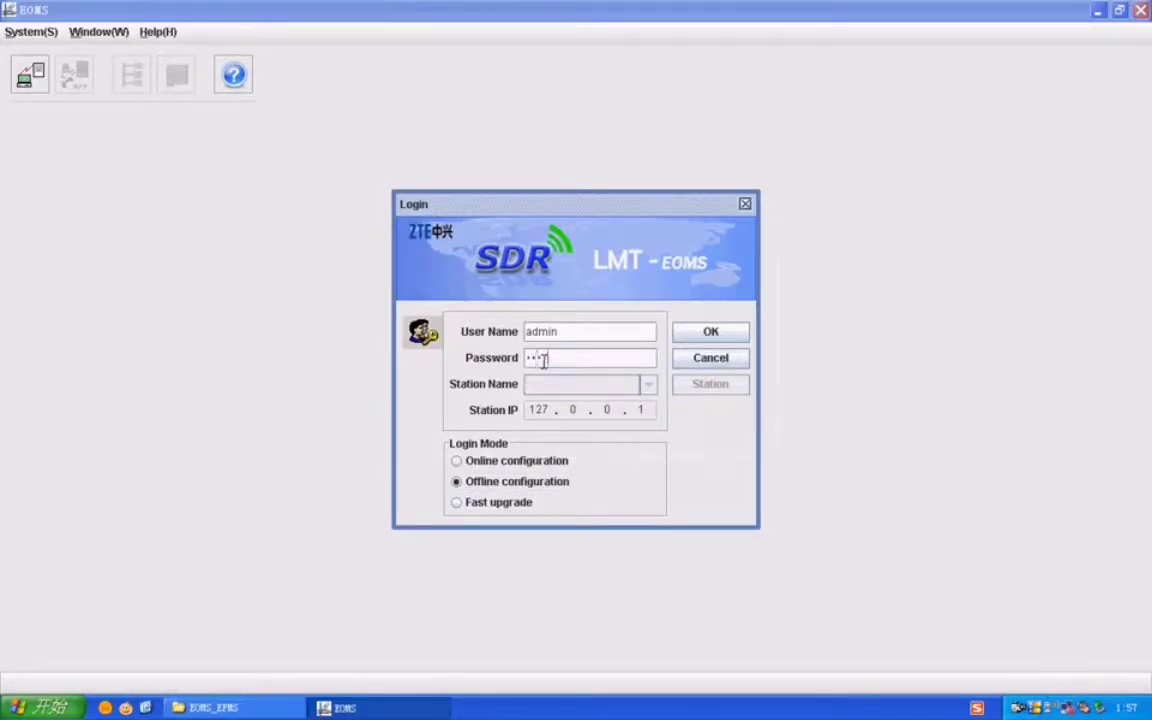
text(4567)
Step: Log in, browse the Template folder files, and load B8200_template.xml
click(717, 336)
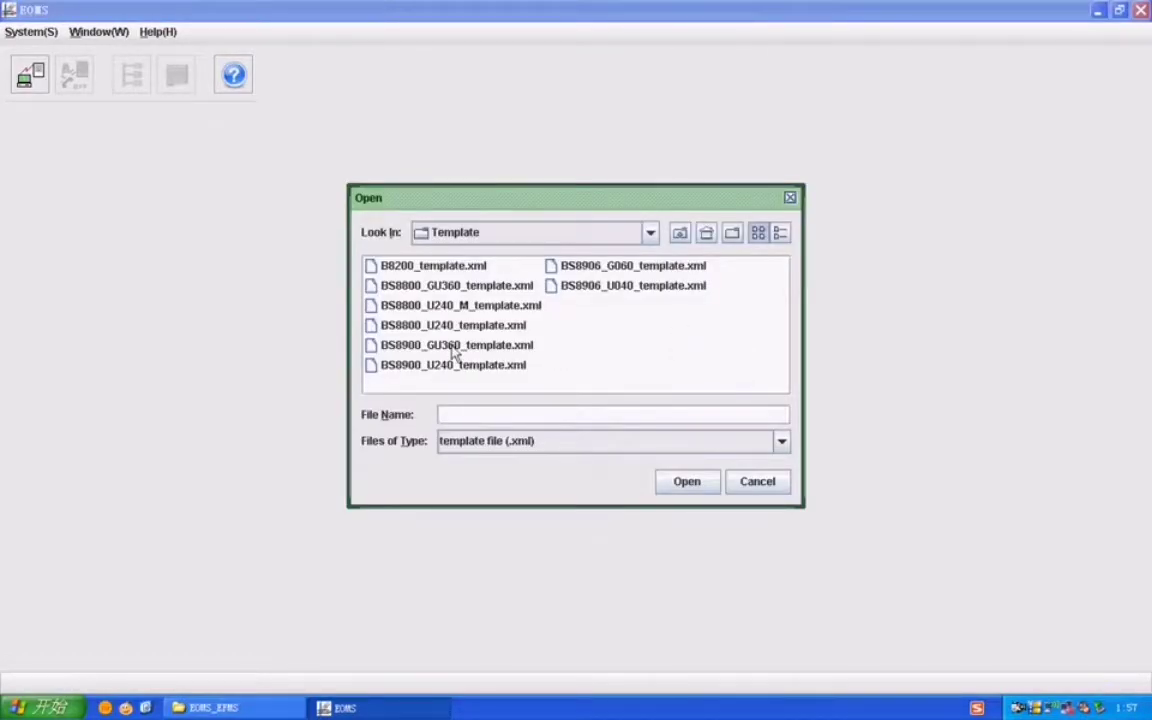
click(443, 287)
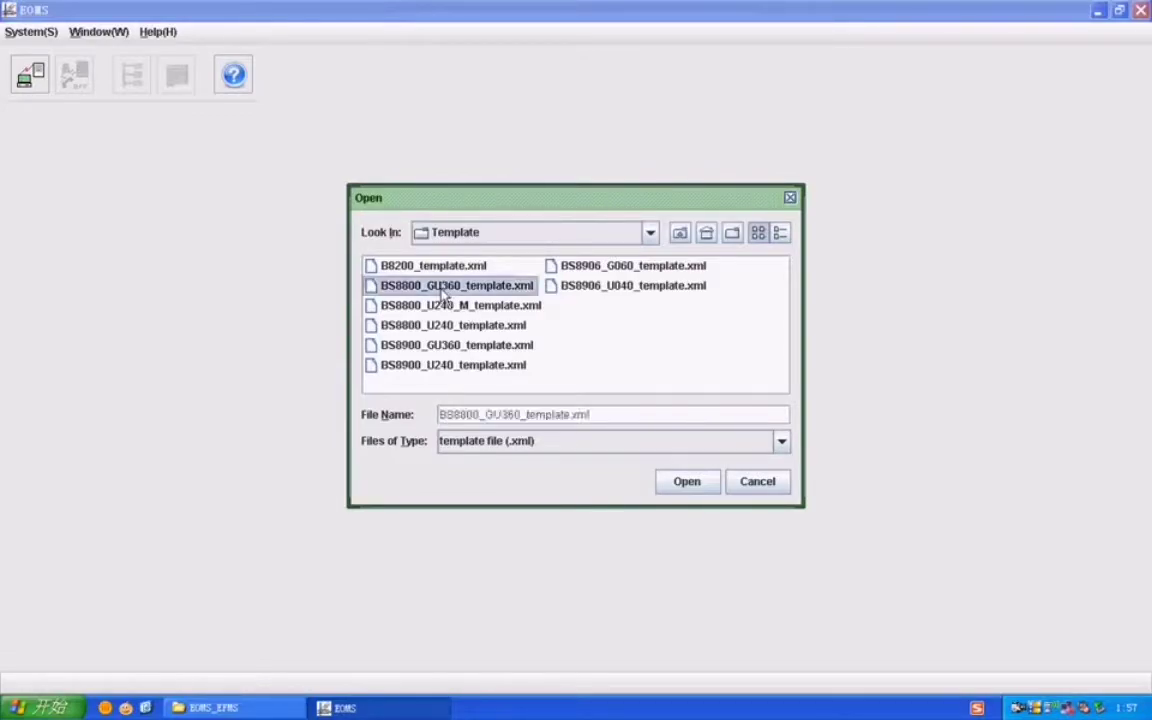
click(445, 306)
click(448, 325)
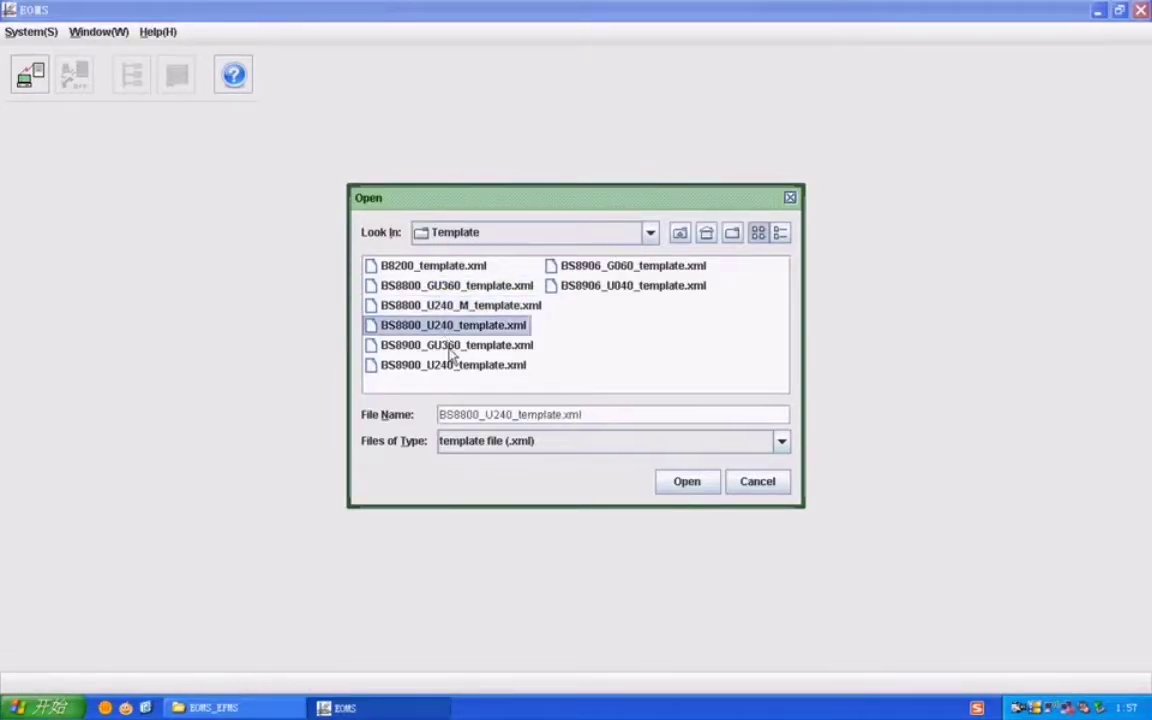
click(452, 348)
click(470, 365)
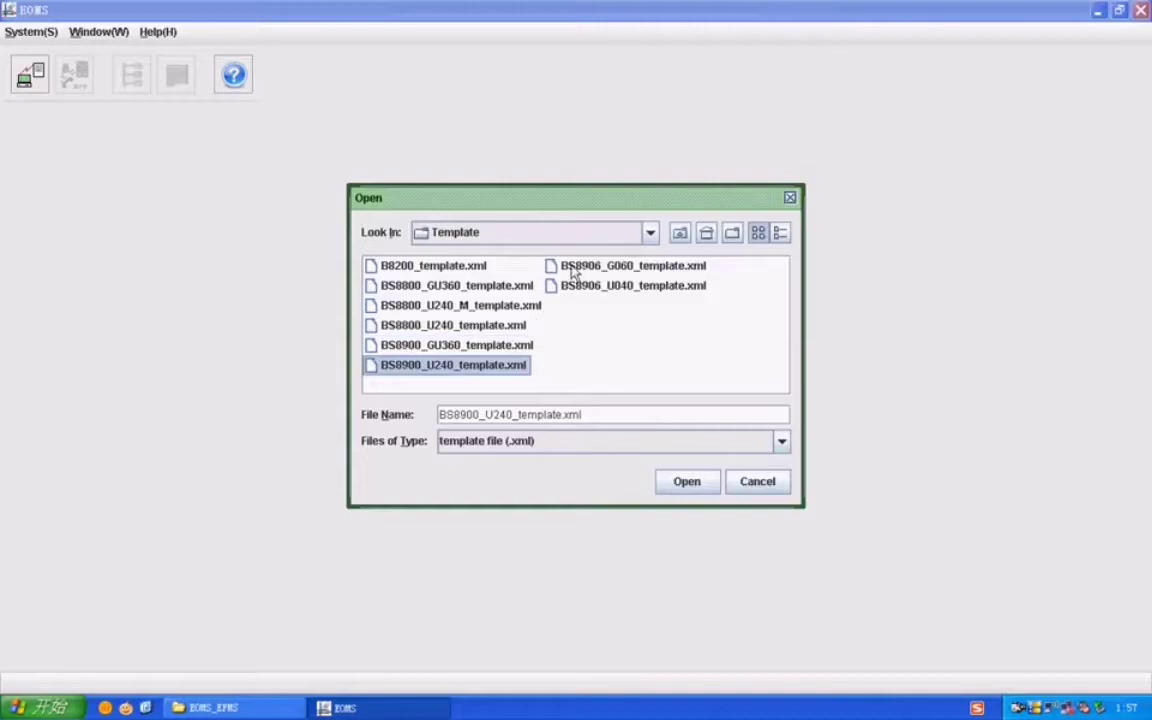
click(573, 267)
click(571, 287)
click(440, 266)
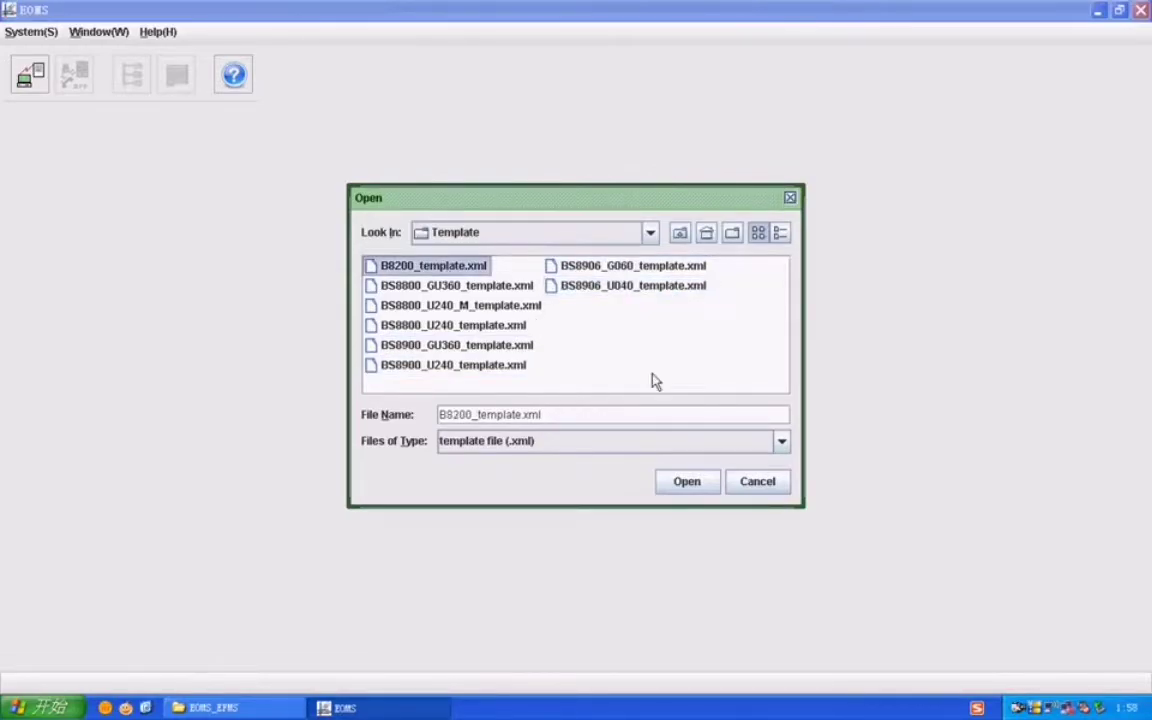
click(683, 485)
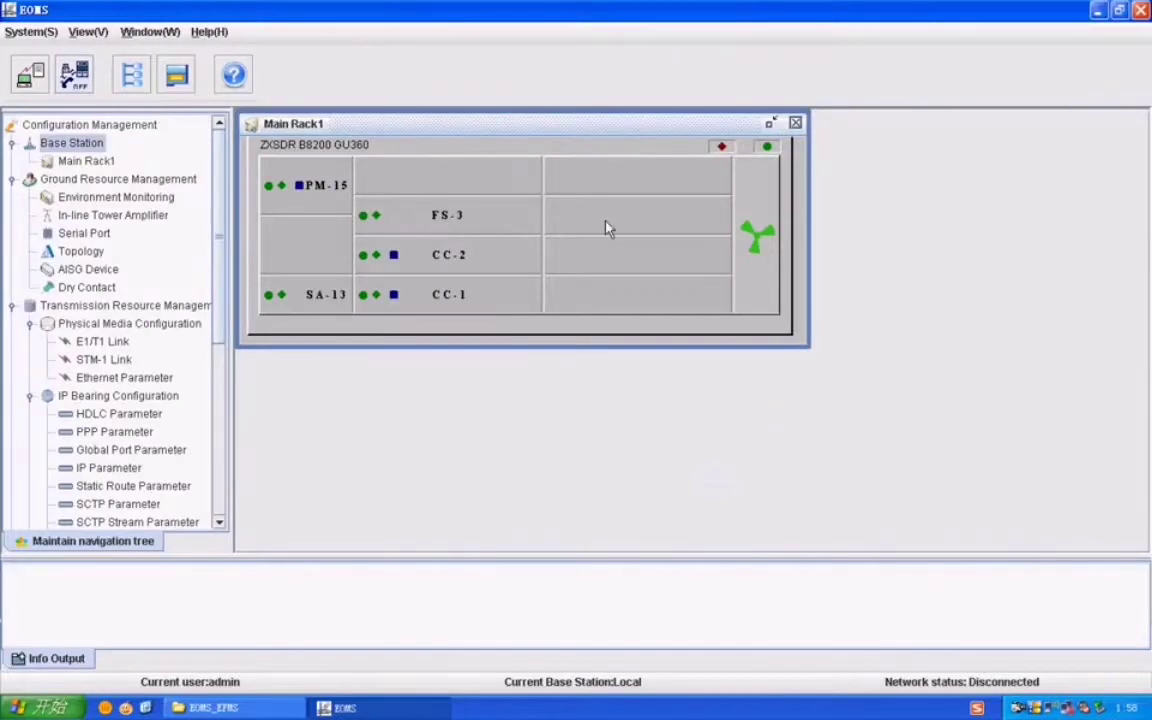
Step: Add UBPG boards UBPG-7 beside FS-3 and UBPG-6 beside CC-2
click(607, 226)
right_click(603, 220)
click(640, 230)
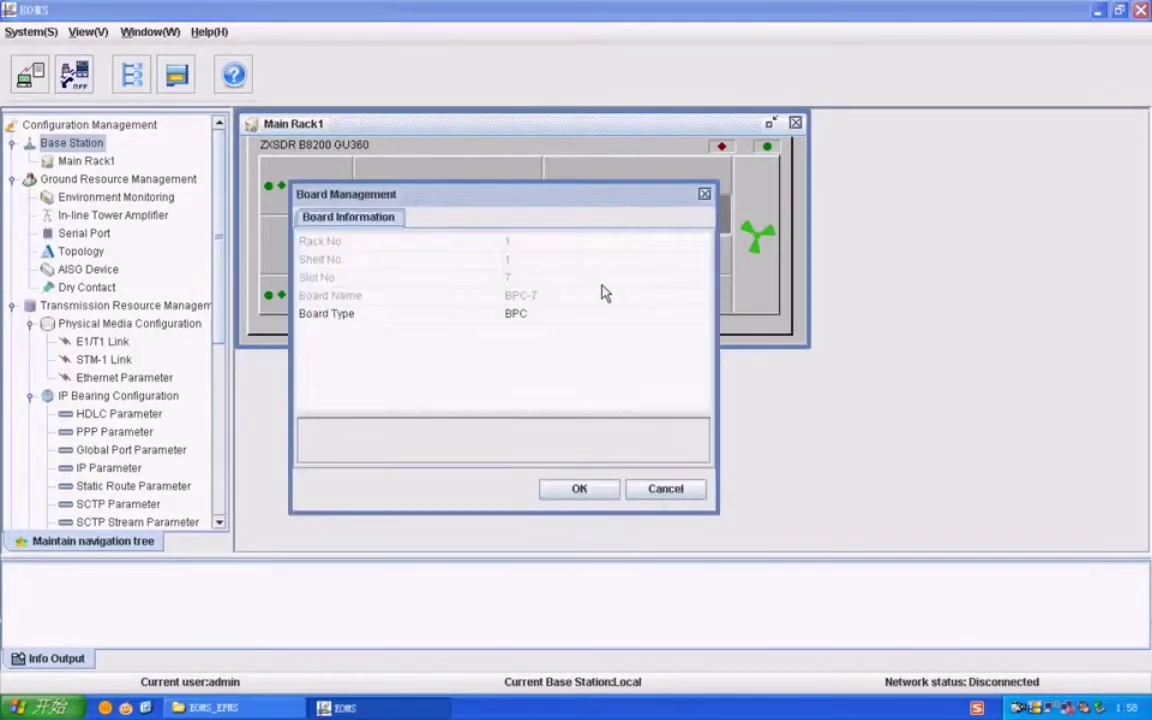
click(585, 316)
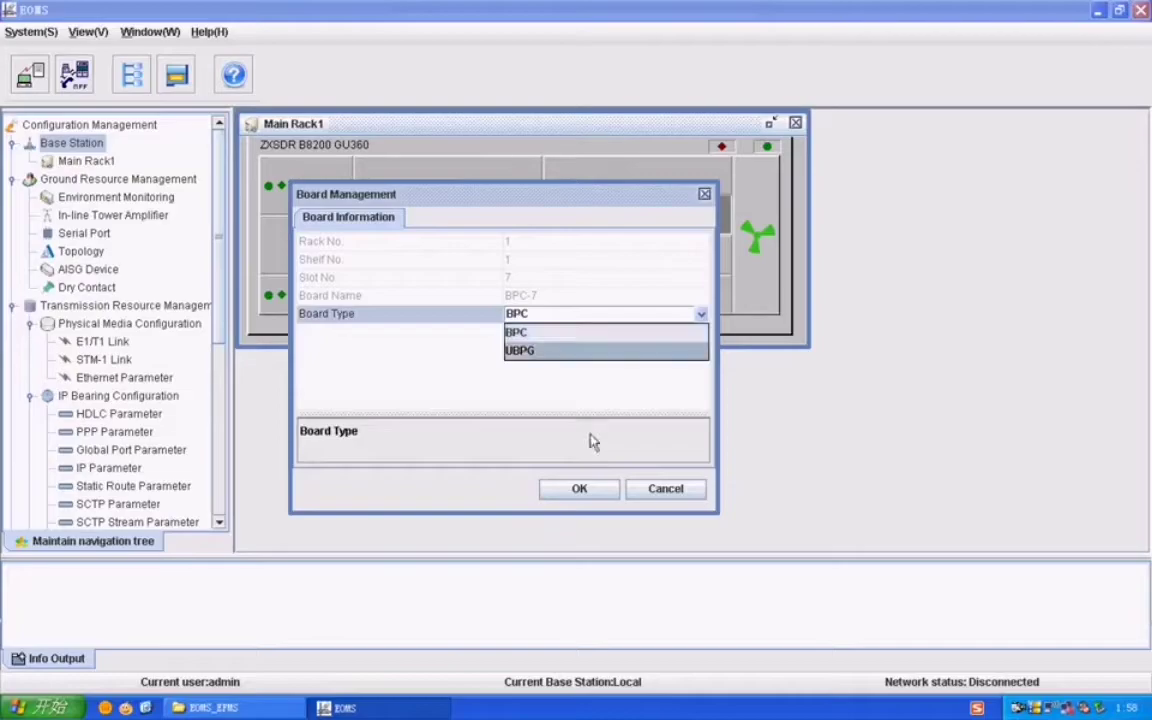
key(Return)
click(579, 488)
click(643, 262)
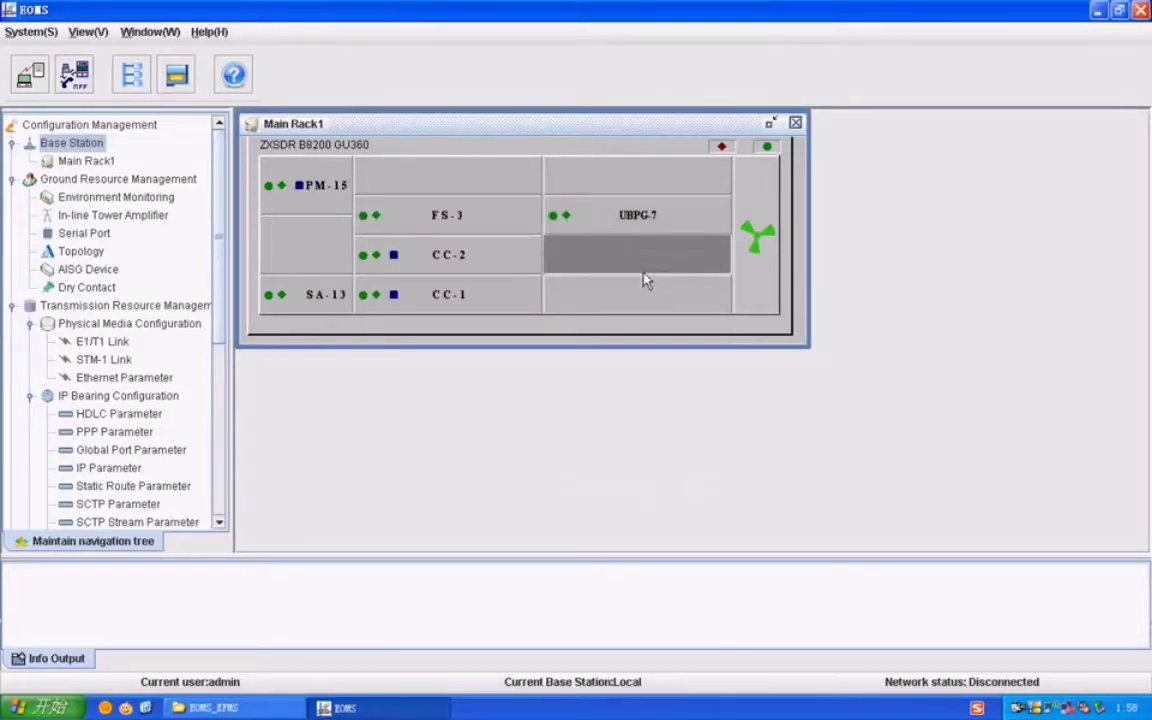
right_click(645, 281)
click(648, 266)
click(606, 314)
click(553, 353)
click(569, 492)
Step: Add an FS-4 board in the top slot and UBPG-8 in slot 8
right_click(462, 192)
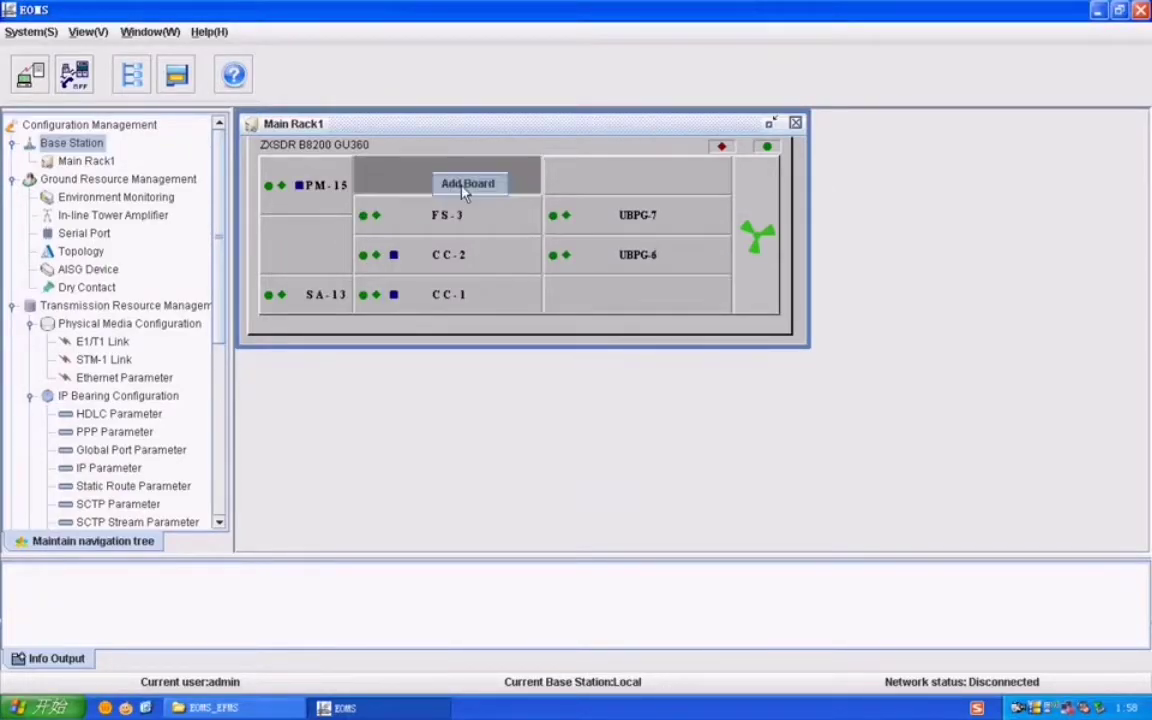
click(464, 193)
click(543, 316)
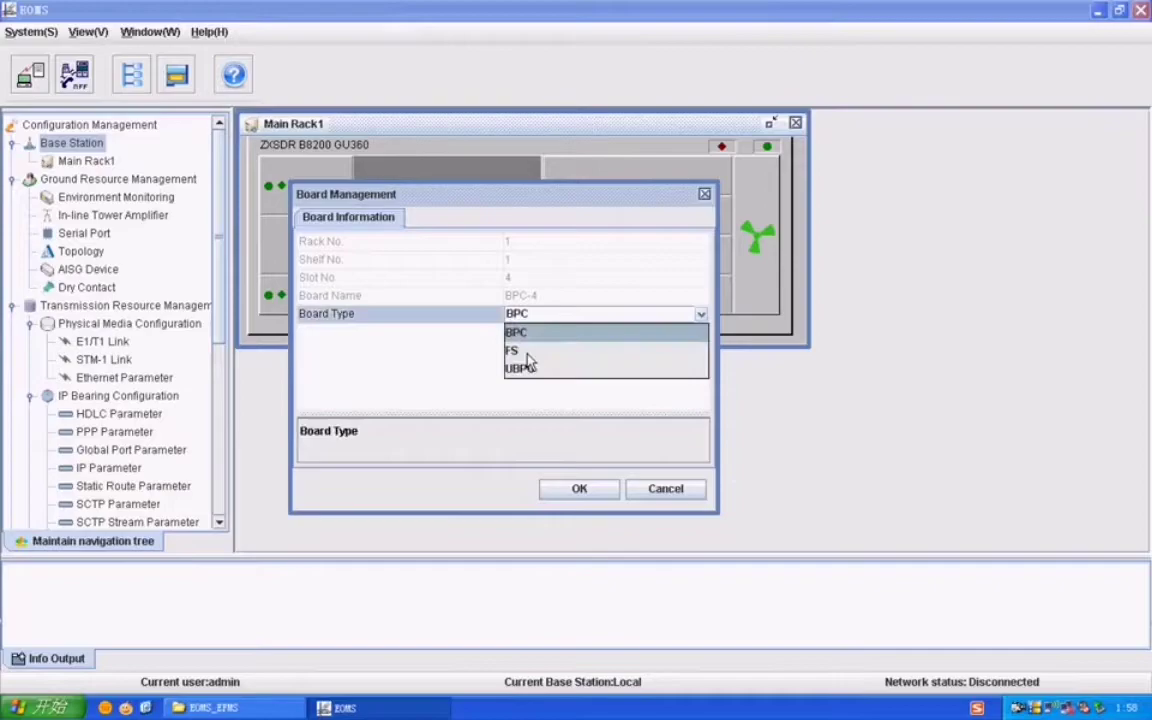
click(525, 352)
click(583, 490)
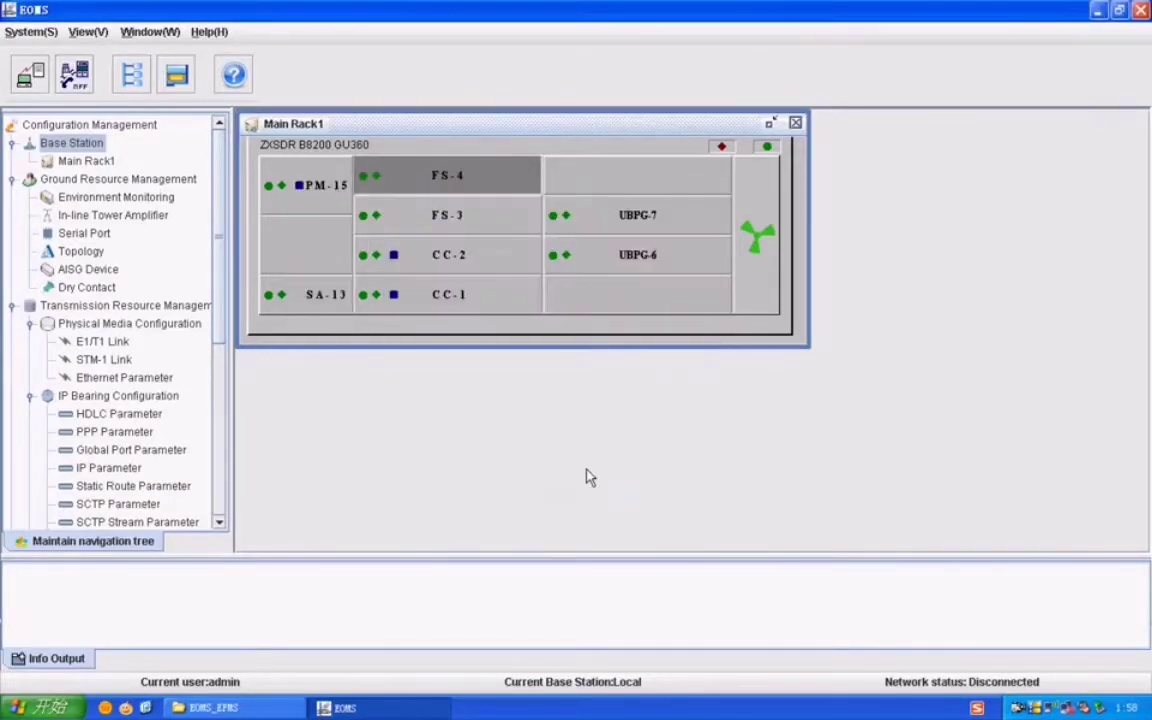
right_click(588, 188)
click(606, 191)
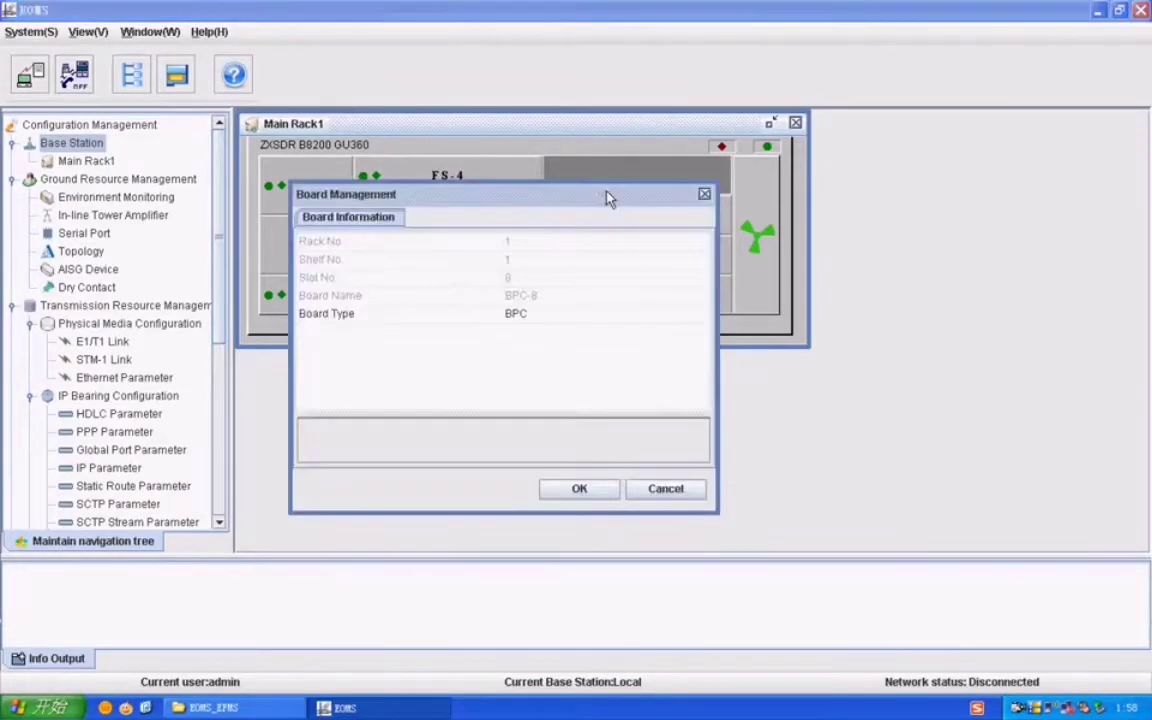
click(545, 316)
click(545, 356)
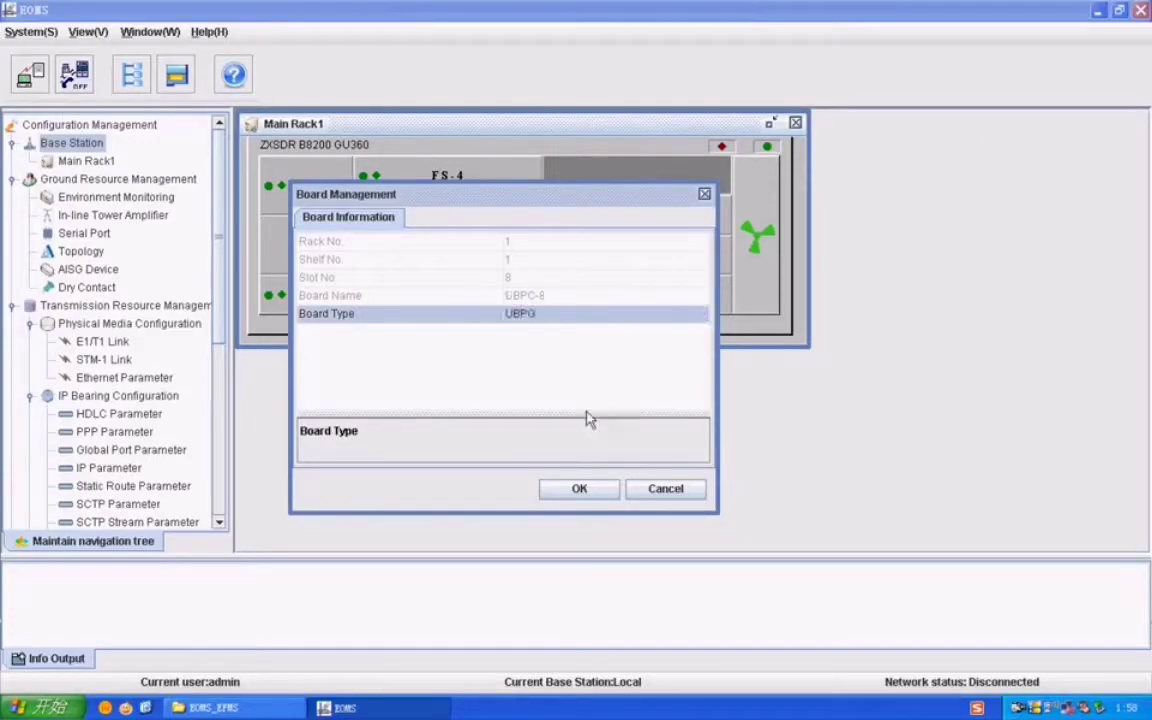
click(579, 489)
Step: Add UBPG-5 in the bottom slot and PM-14 below PM-15
right_click(607, 300)
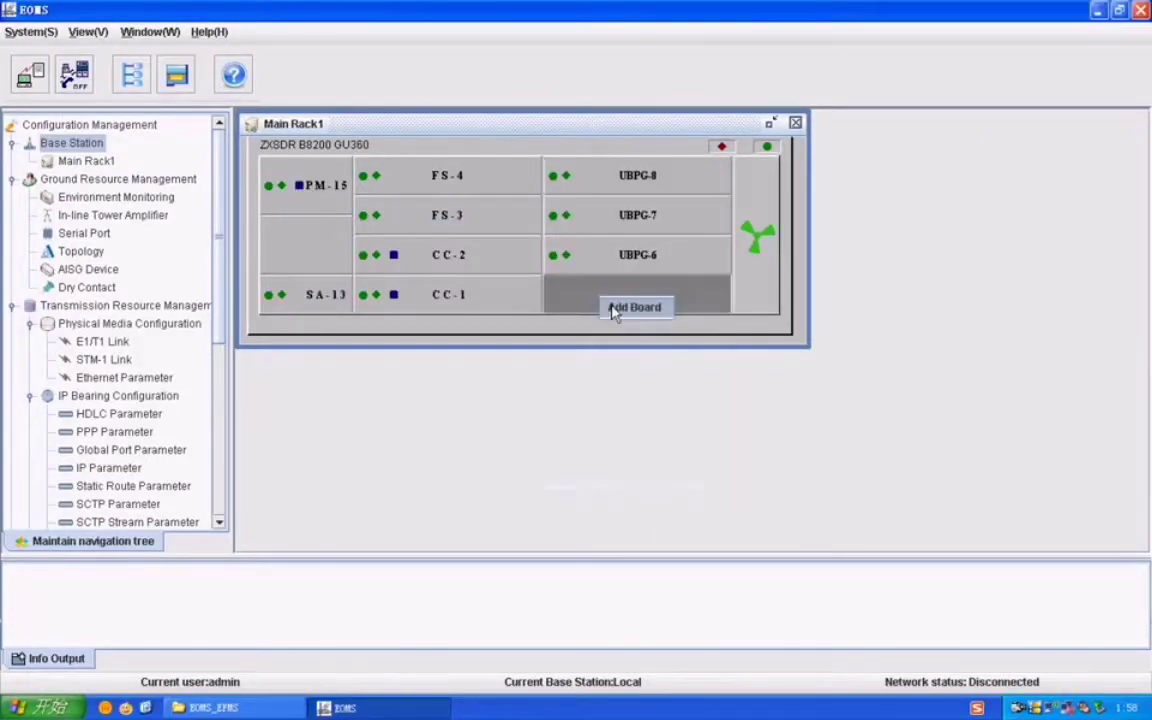
click(614, 310)
click(545, 316)
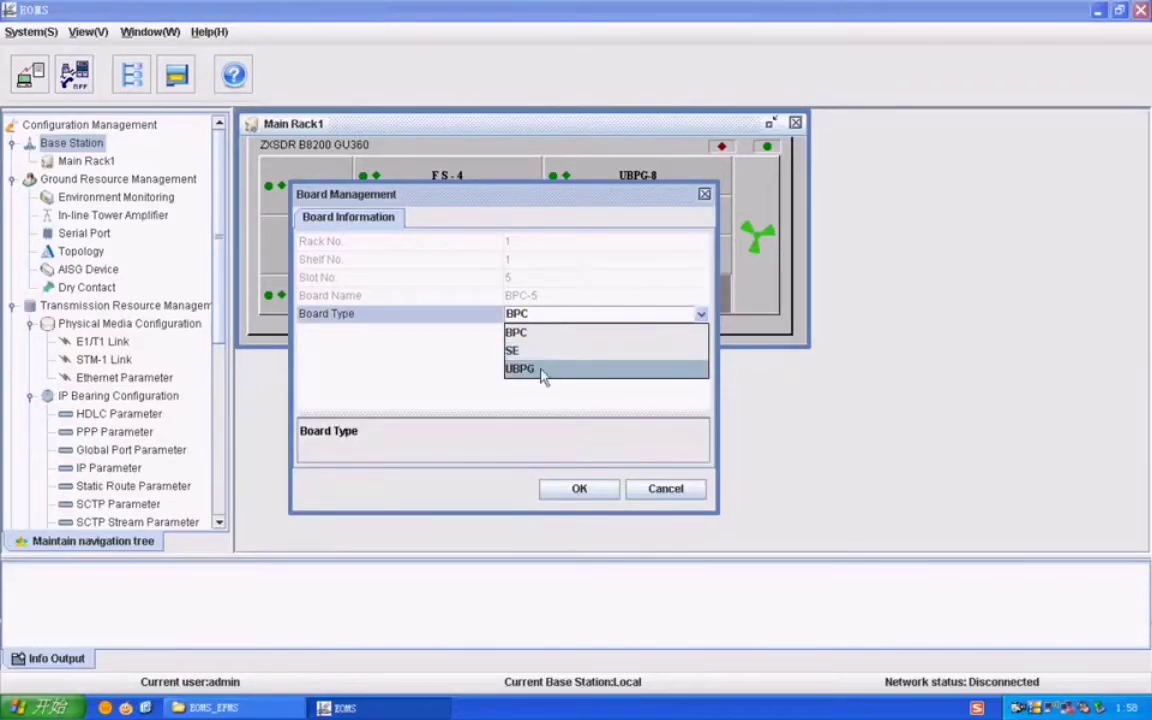
click(542, 370)
click(579, 489)
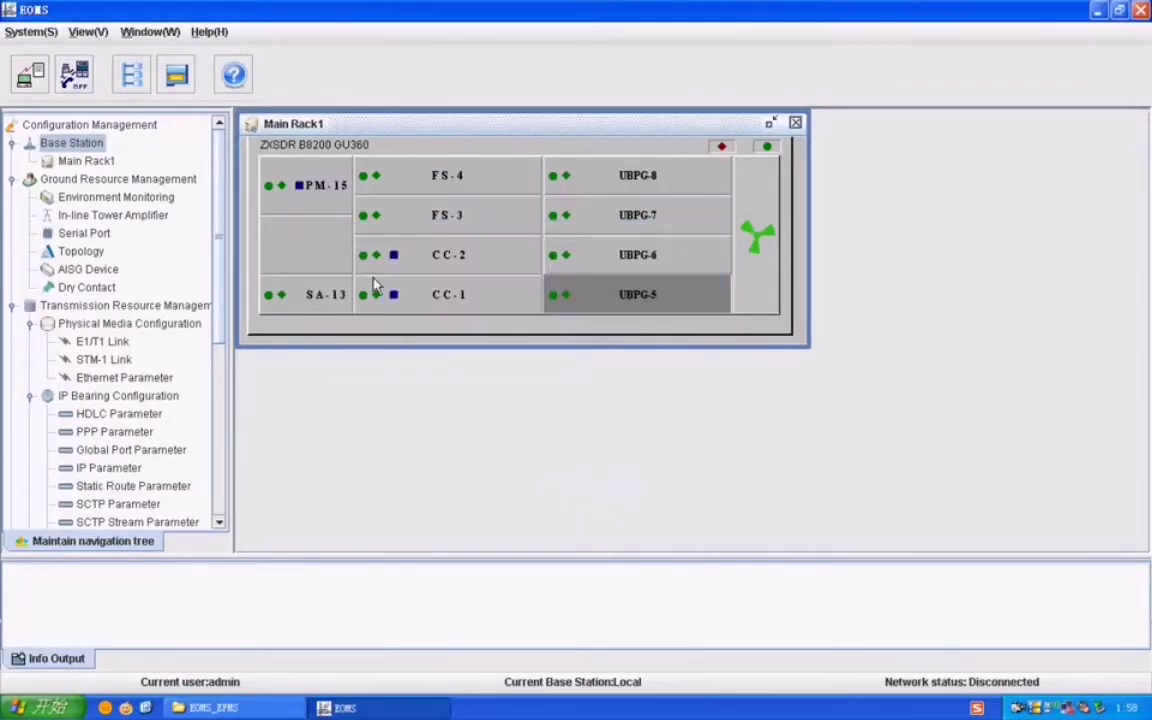
right_click(290, 247)
click(315, 260)
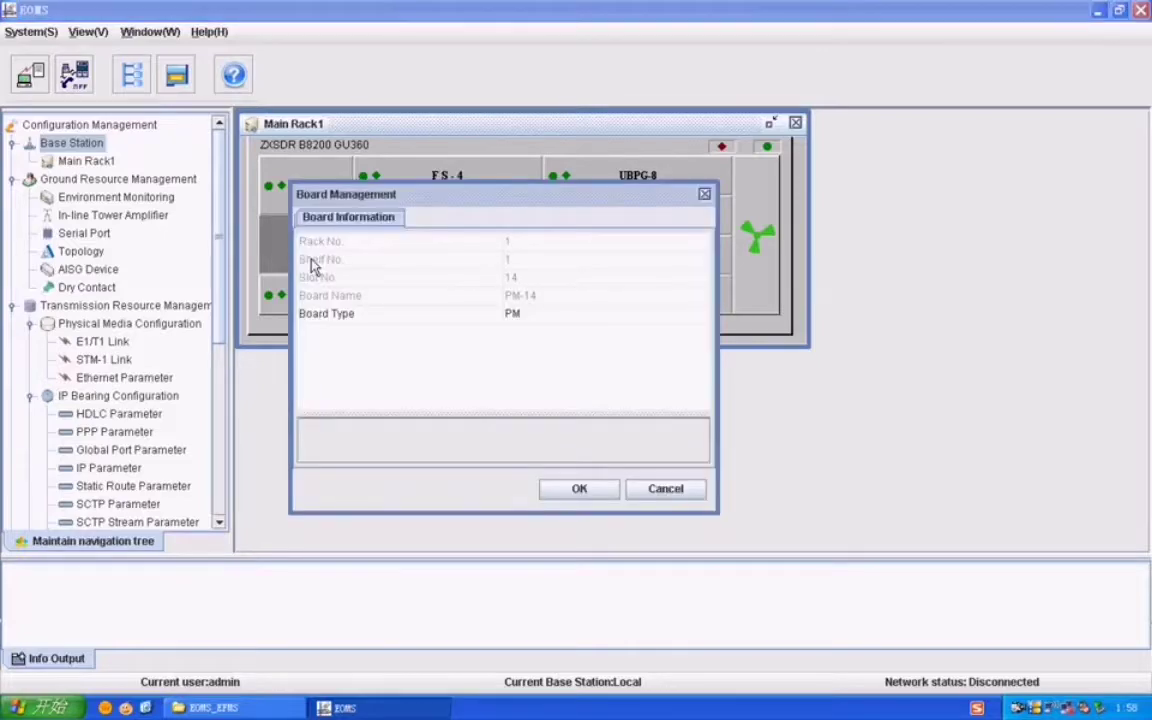
click(507, 316)
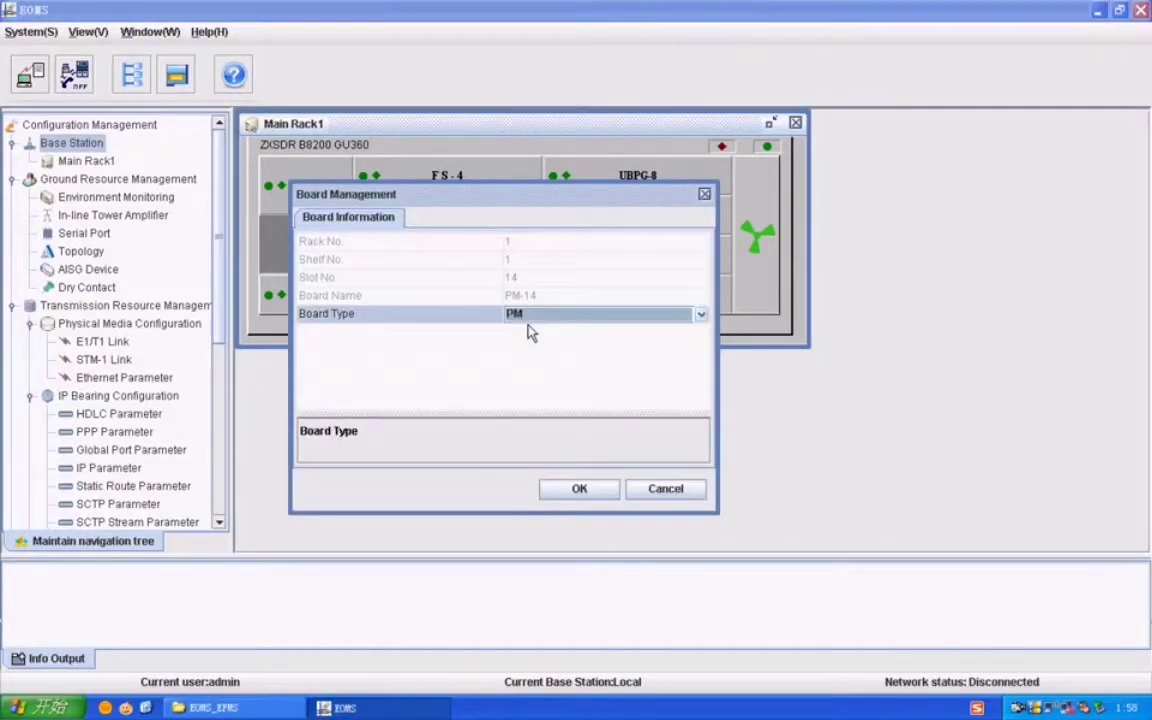
click(579, 489)
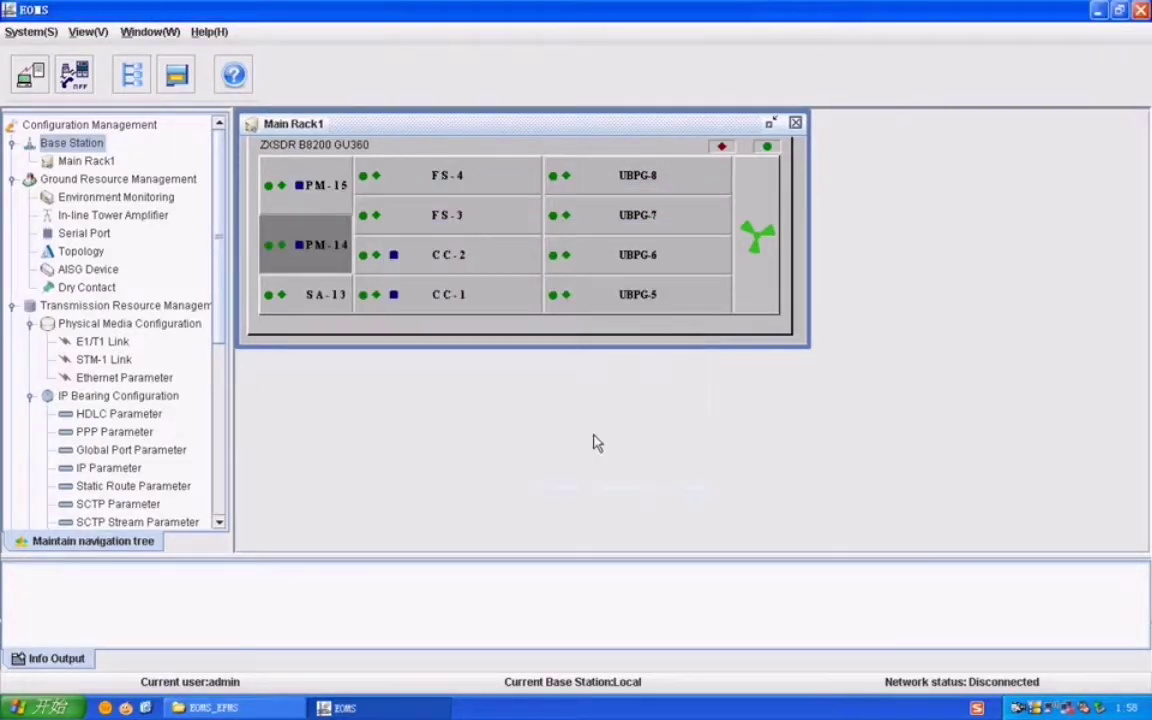
Step: Add an R8860 RRU rack, RRU2, to the base station
right_click(57, 145)
click(92, 151)
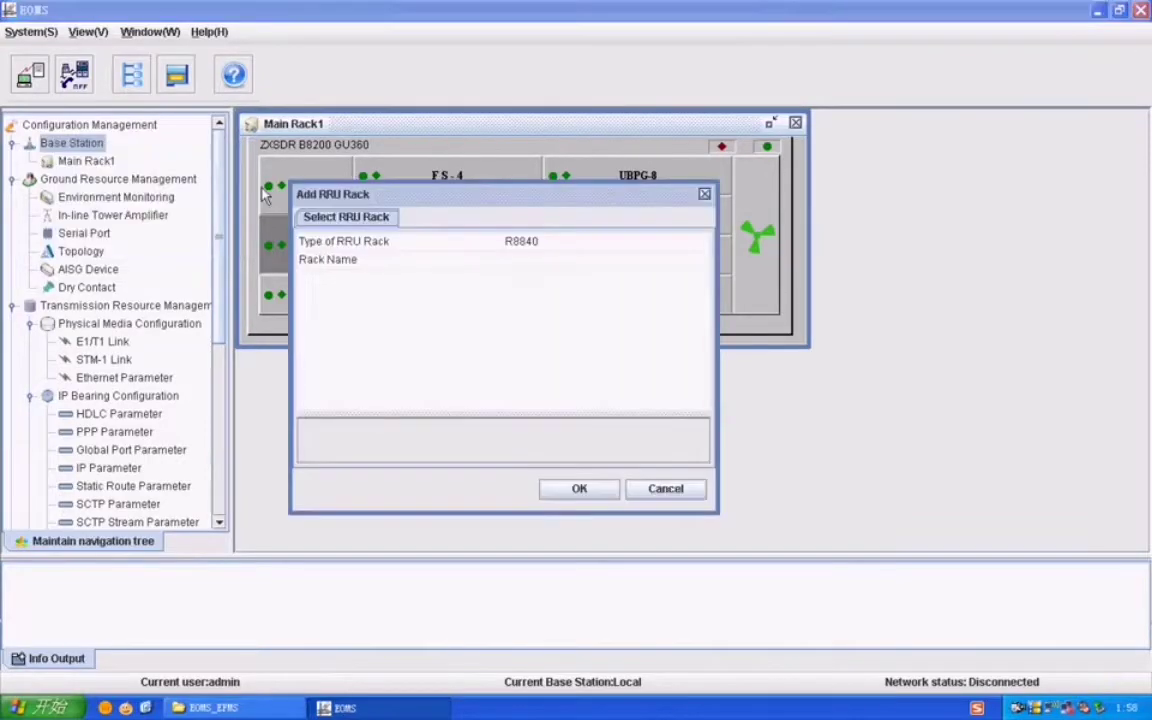
click(532, 241)
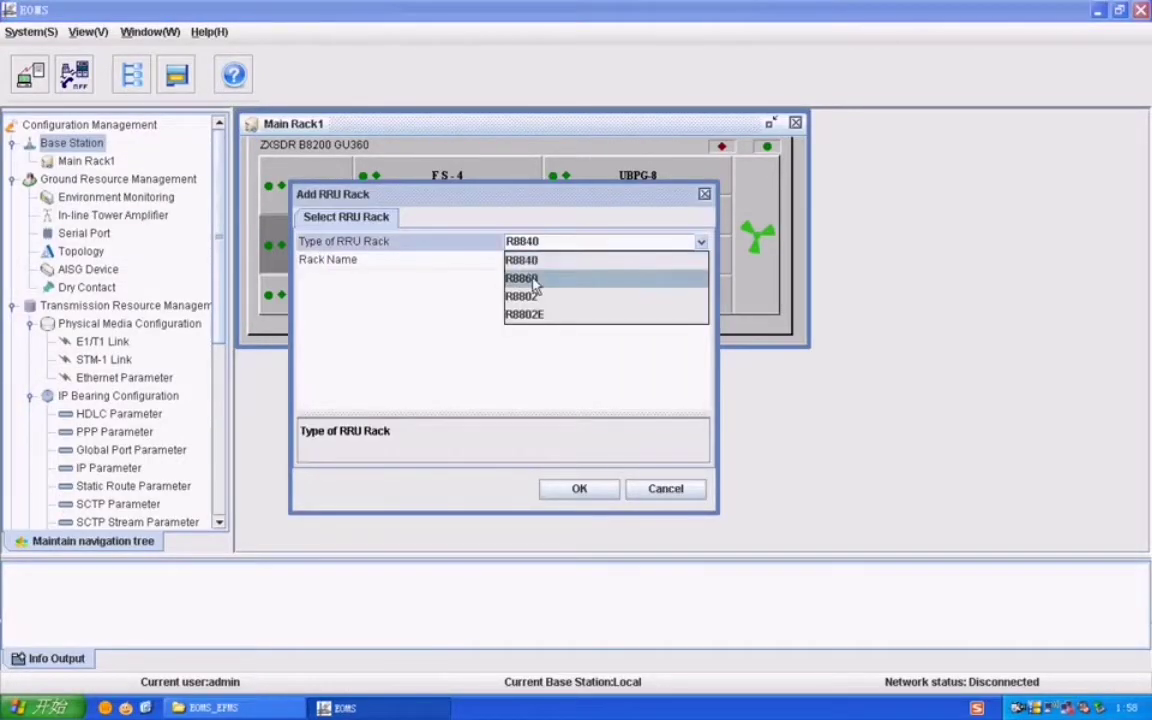
click(535, 286)
click(576, 488)
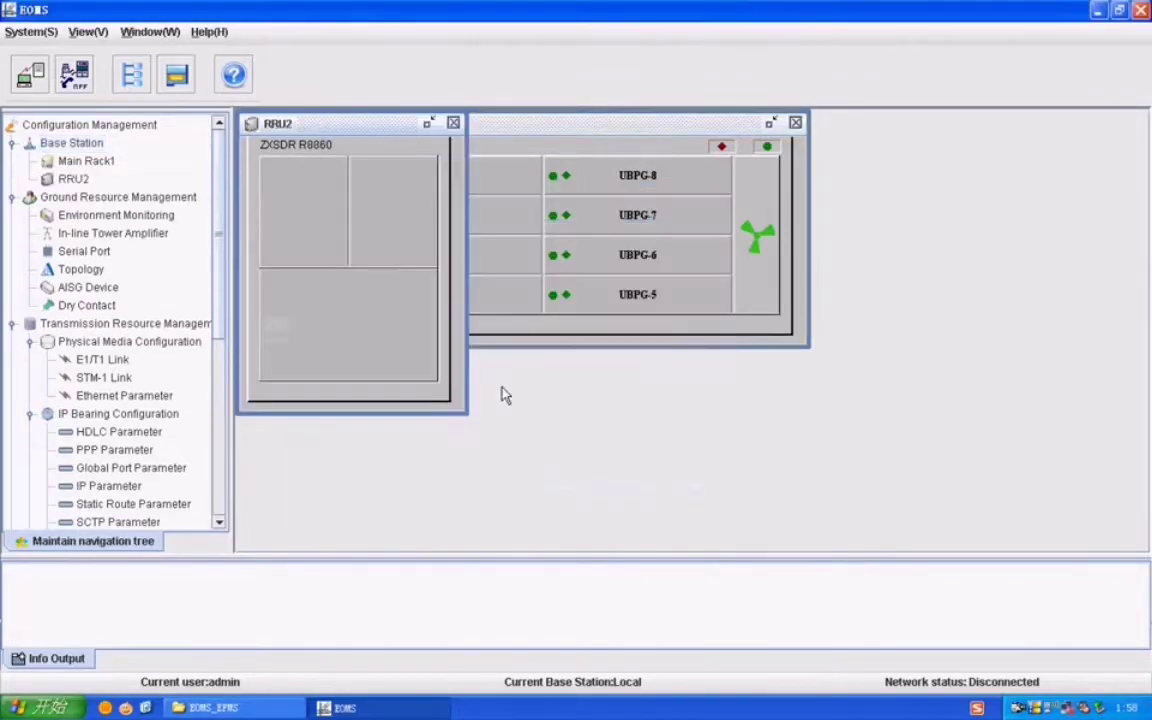
Step: Fit antennas AN1 and AN2 in RRU2's two upper slots
click(303, 216)
right_click(303, 216)
click(330, 222)
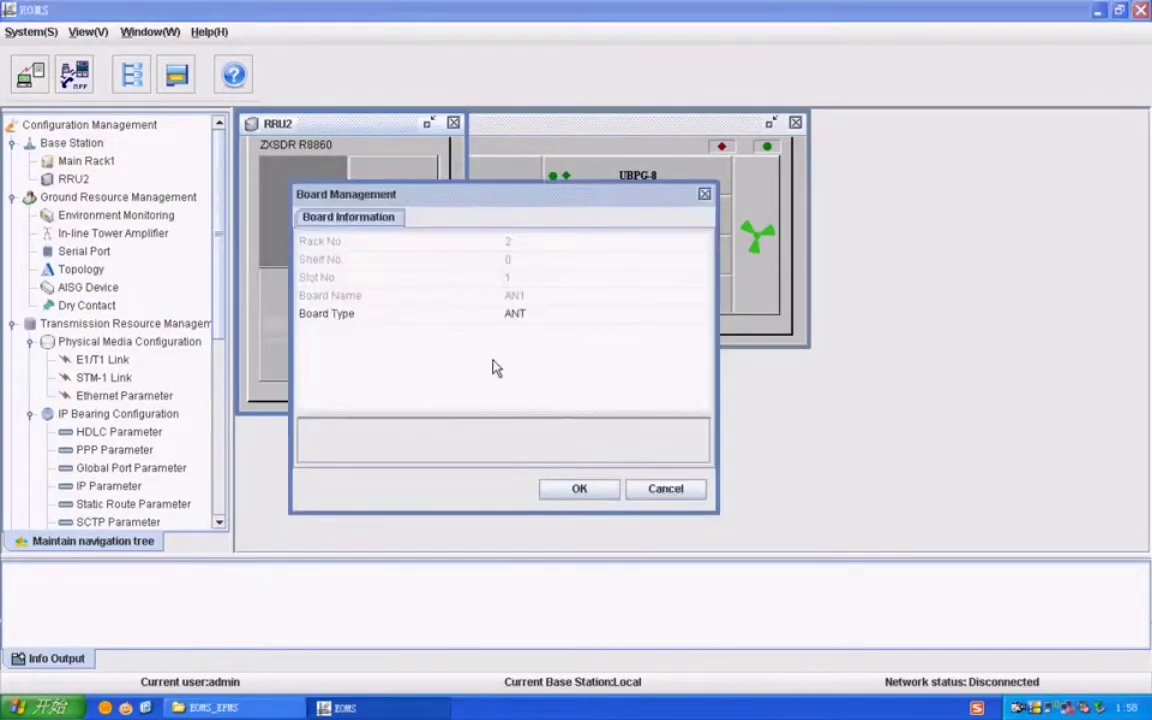
click(582, 488)
click(391, 206)
right_click(391, 206)
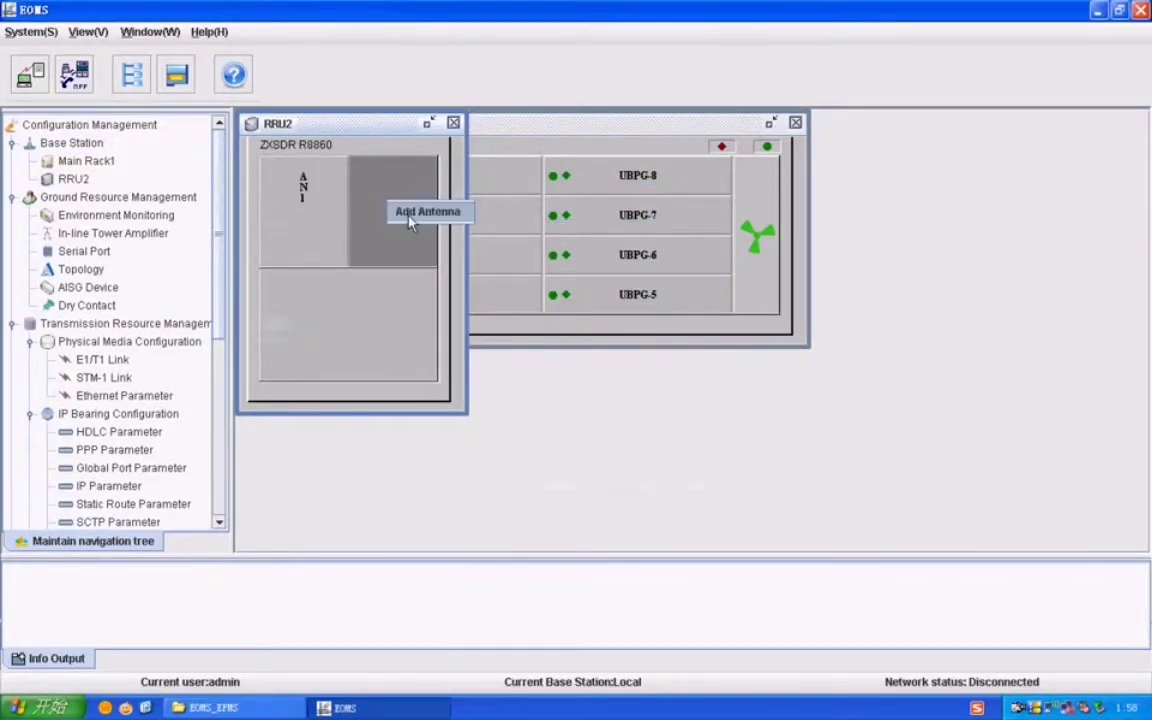
click(420, 212)
click(582, 488)
Step: Add a DTR-GU906 board in RRU2's lower slot
click(428, 352)
right_click(428, 352)
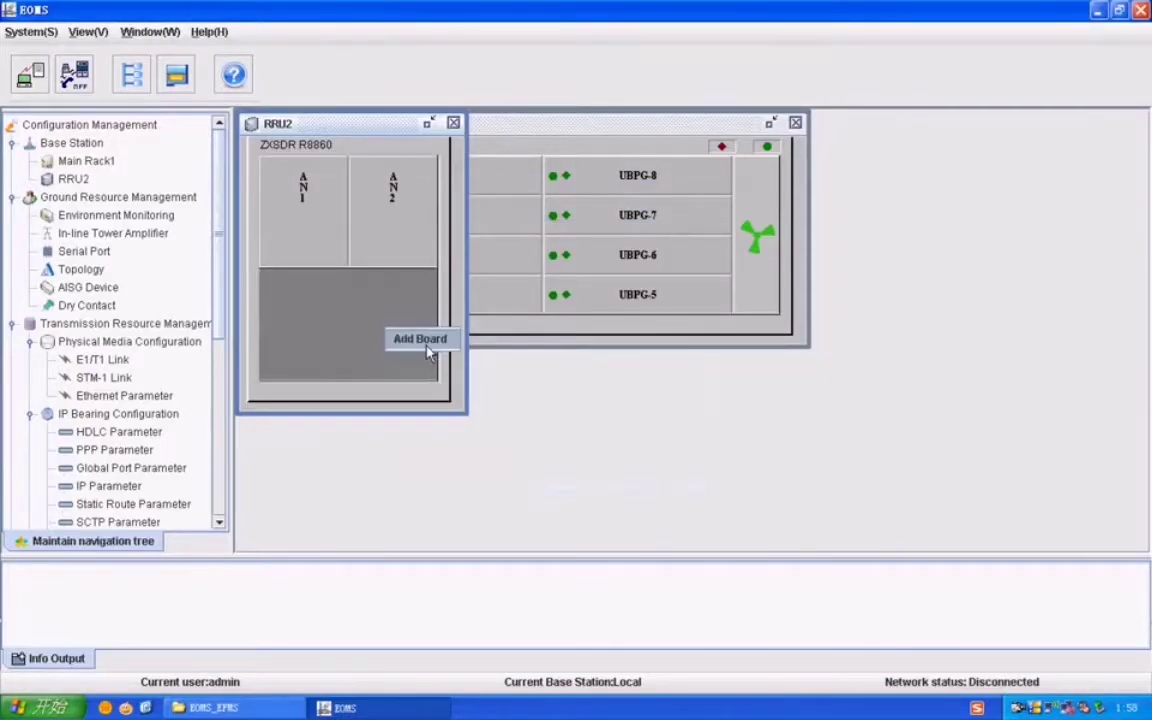
click(427, 347)
click(537, 316)
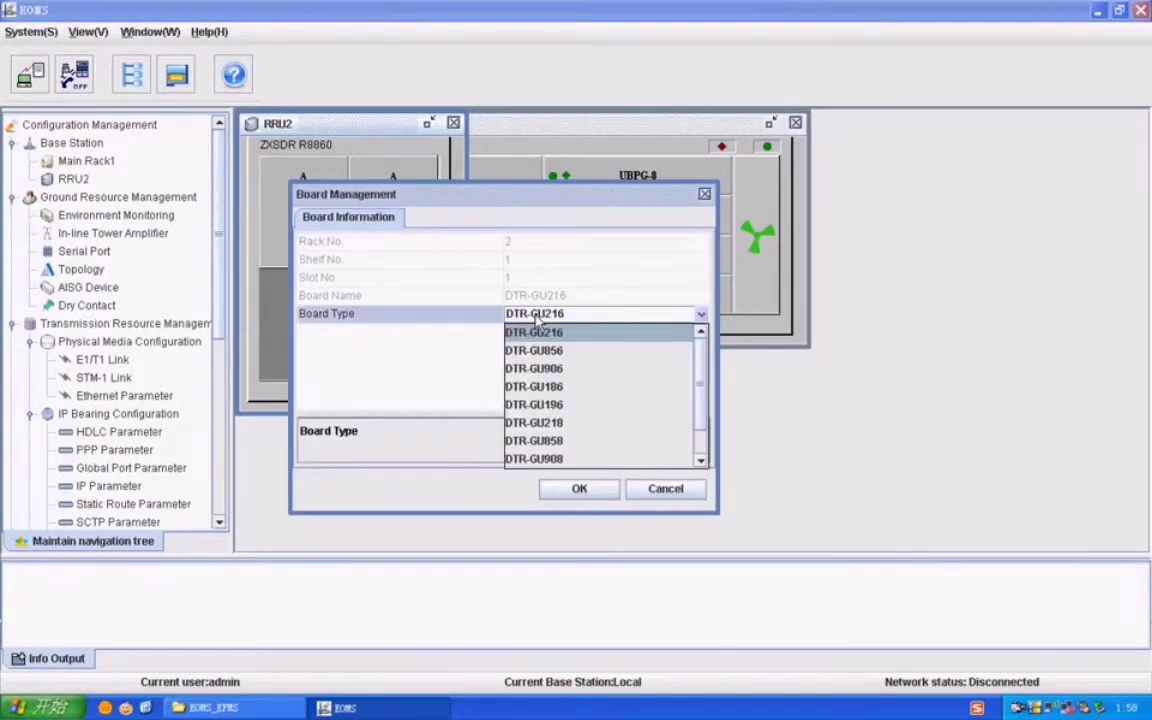
click(557, 369)
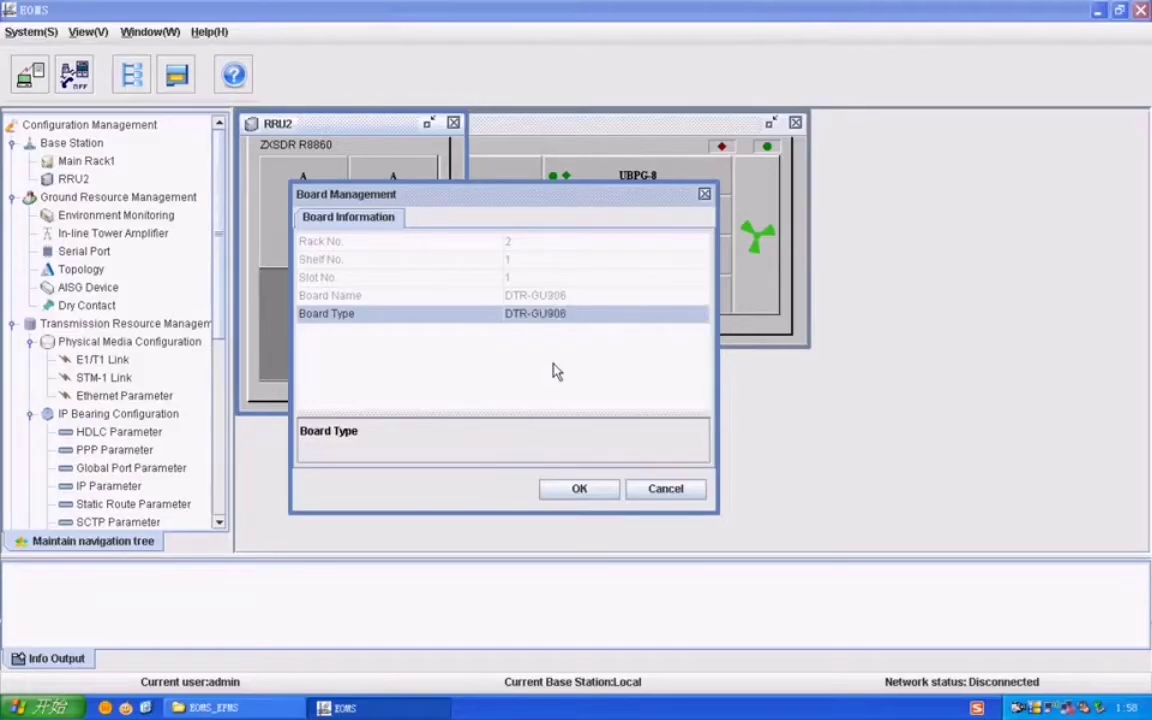
click(576, 490)
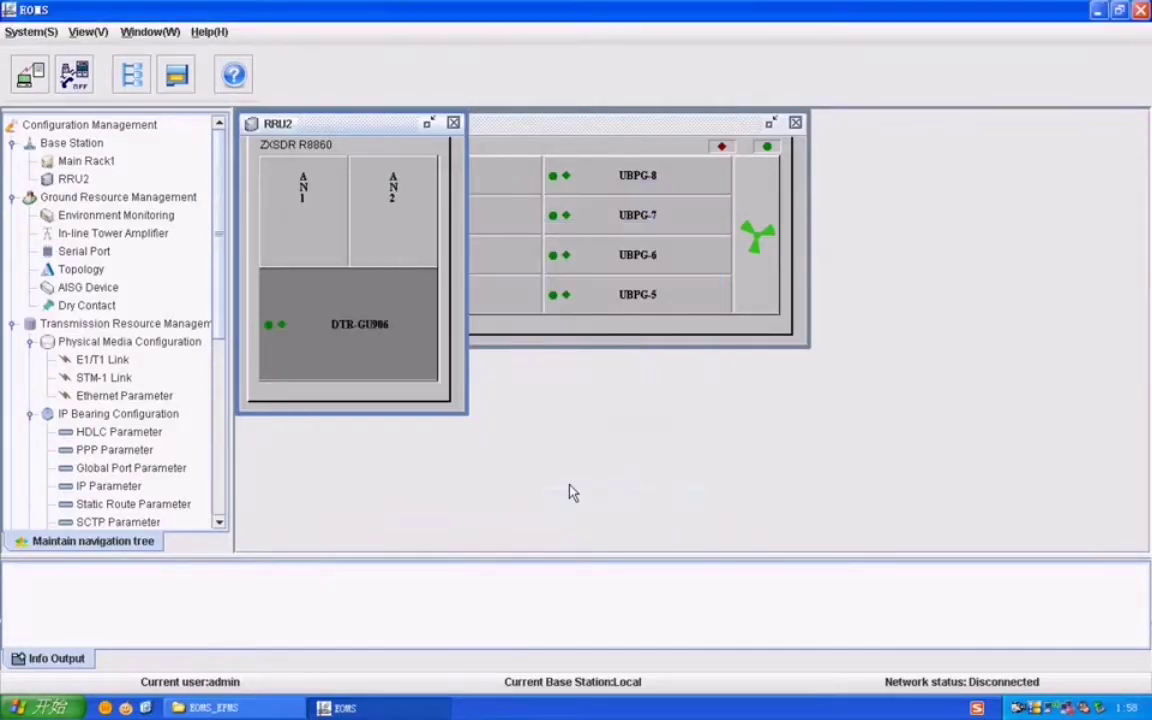
Step: Add another R8860 RRU rack, RRU3, to the base station
right_click(88, 148)
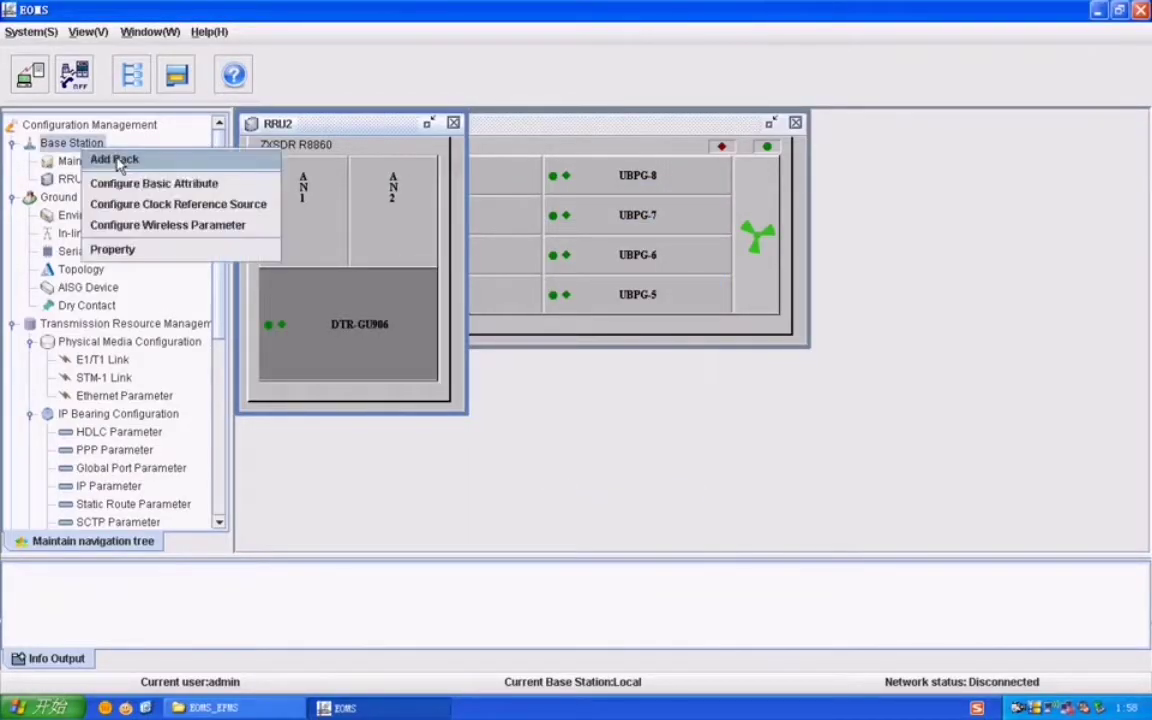
click(115, 160)
click(510, 242)
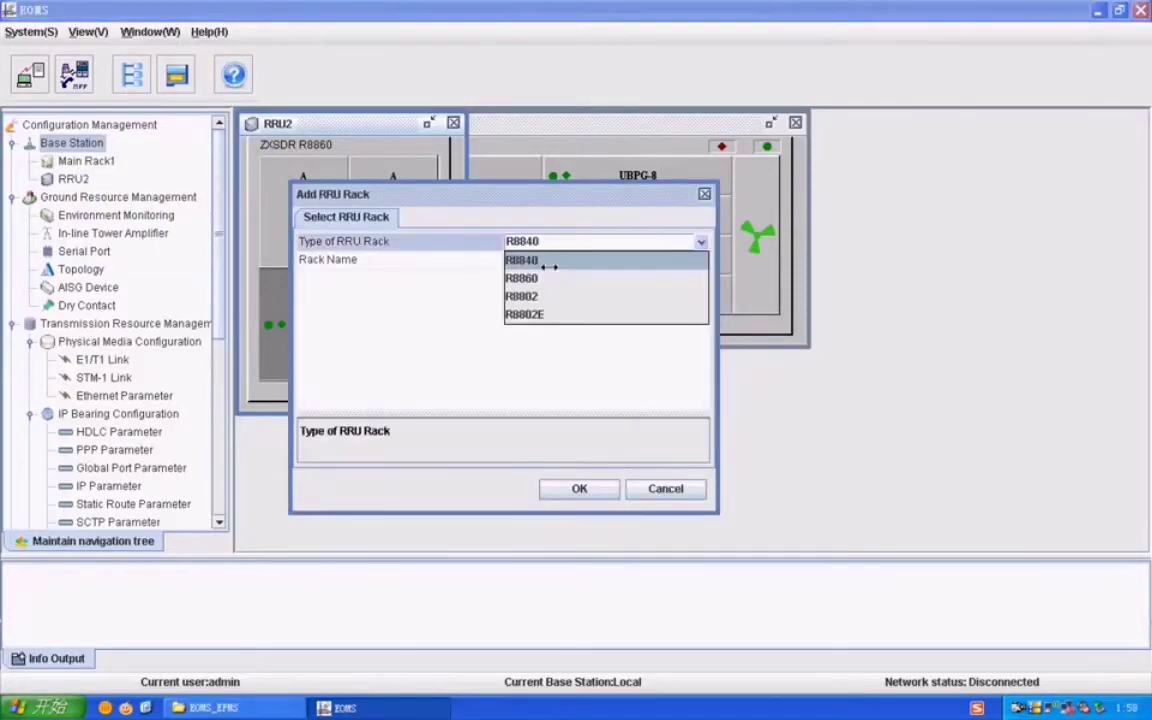
click(550, 278)
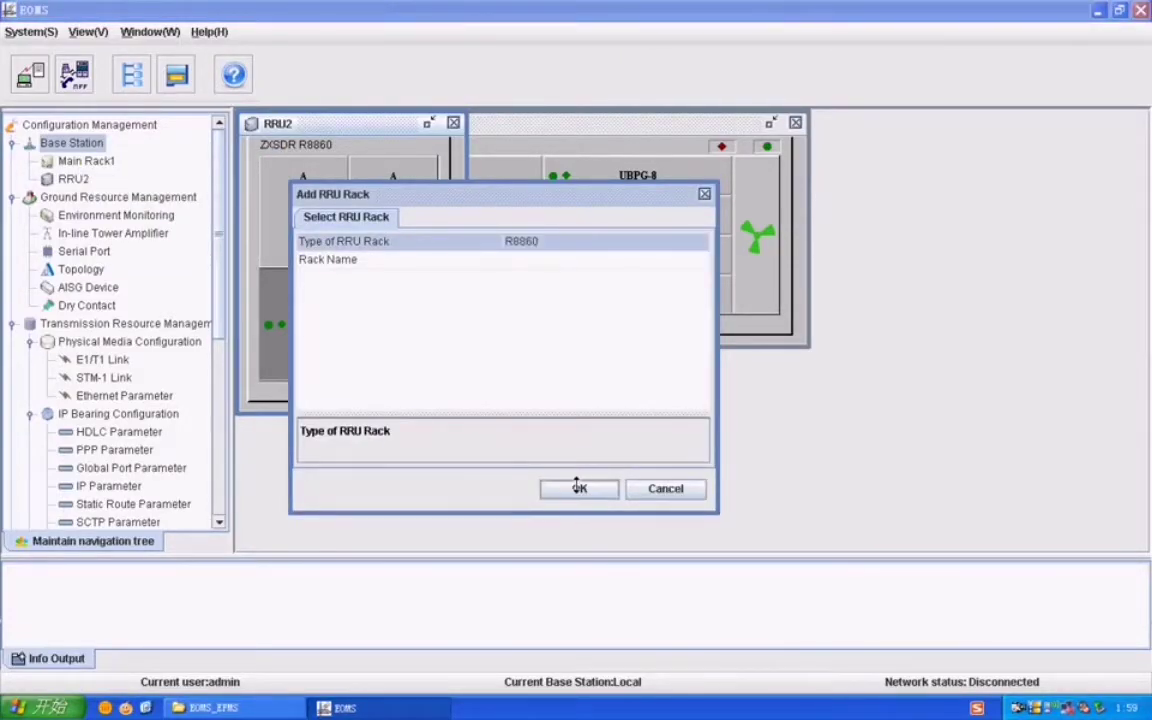
click(578, 488)
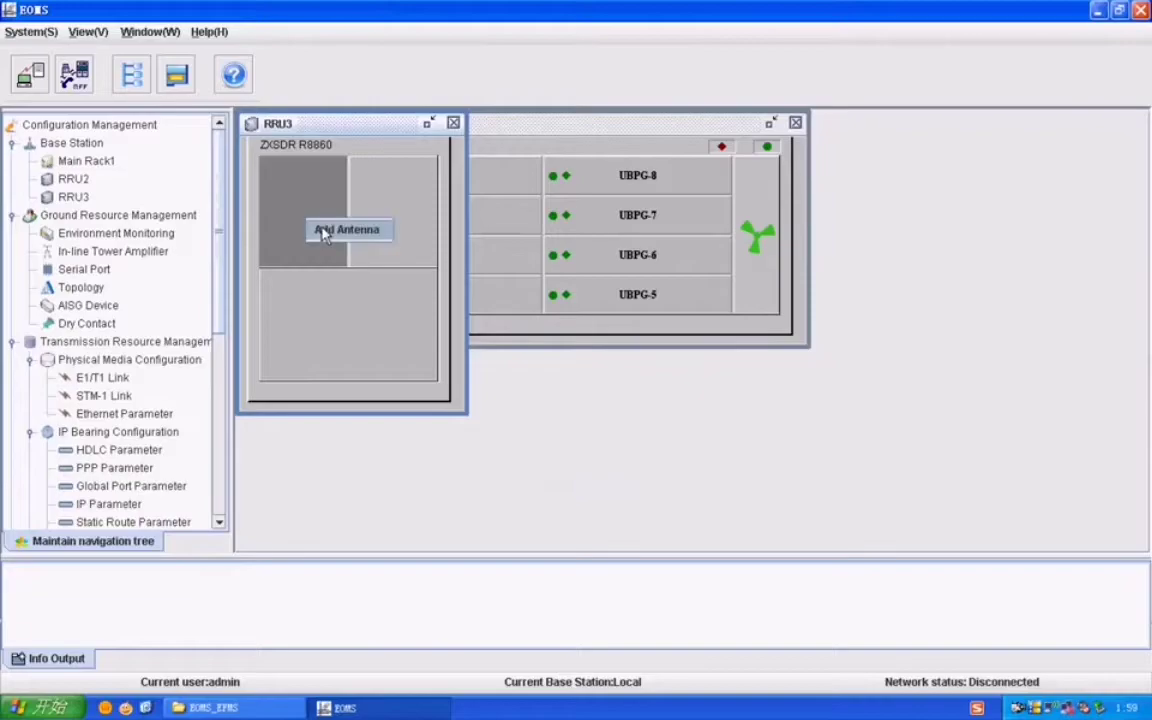
Step: Fit antennas AN1 and AN2 in RRU3's two upper slots
click(322, 233)
click(578, 488)
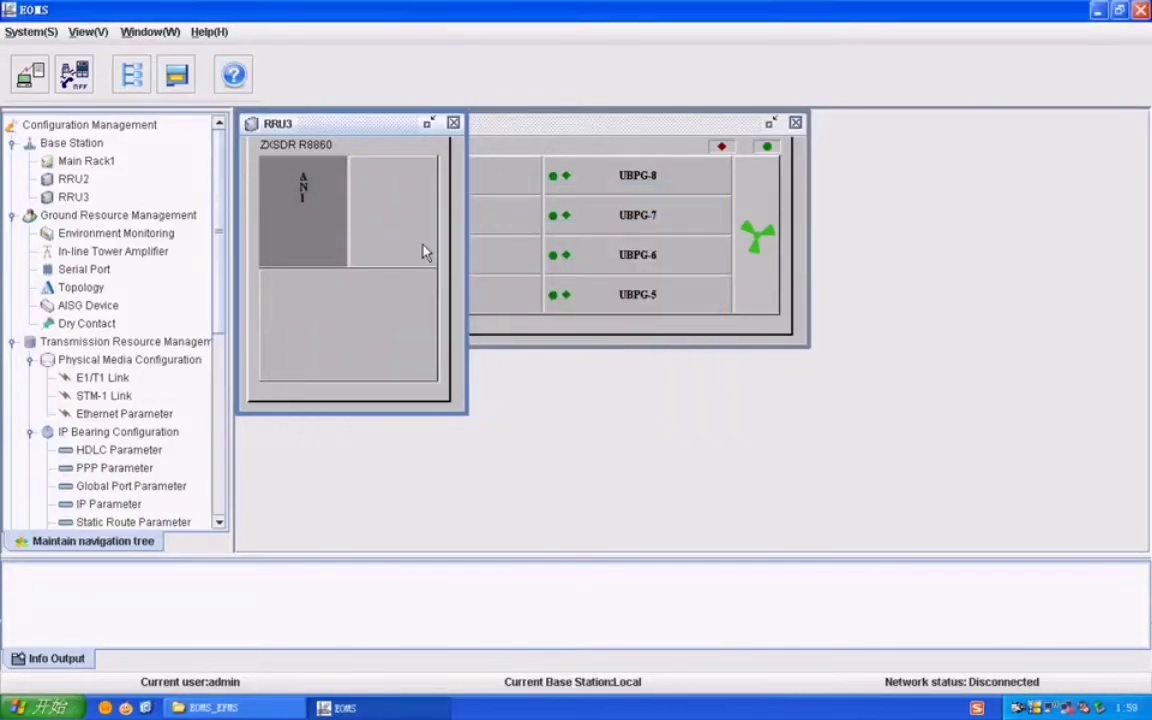
click(405, 215)
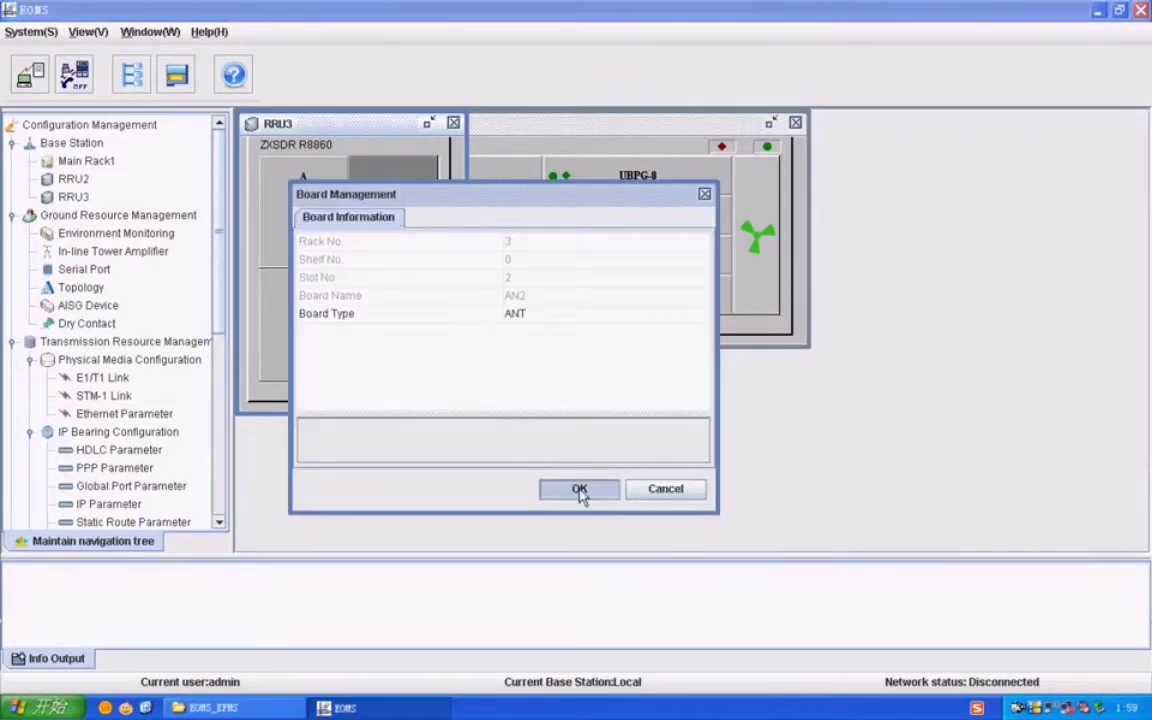
click(579, 489)
Step: Add a DTR-GU906 board in RRU3's lower slot
click(400, 338)
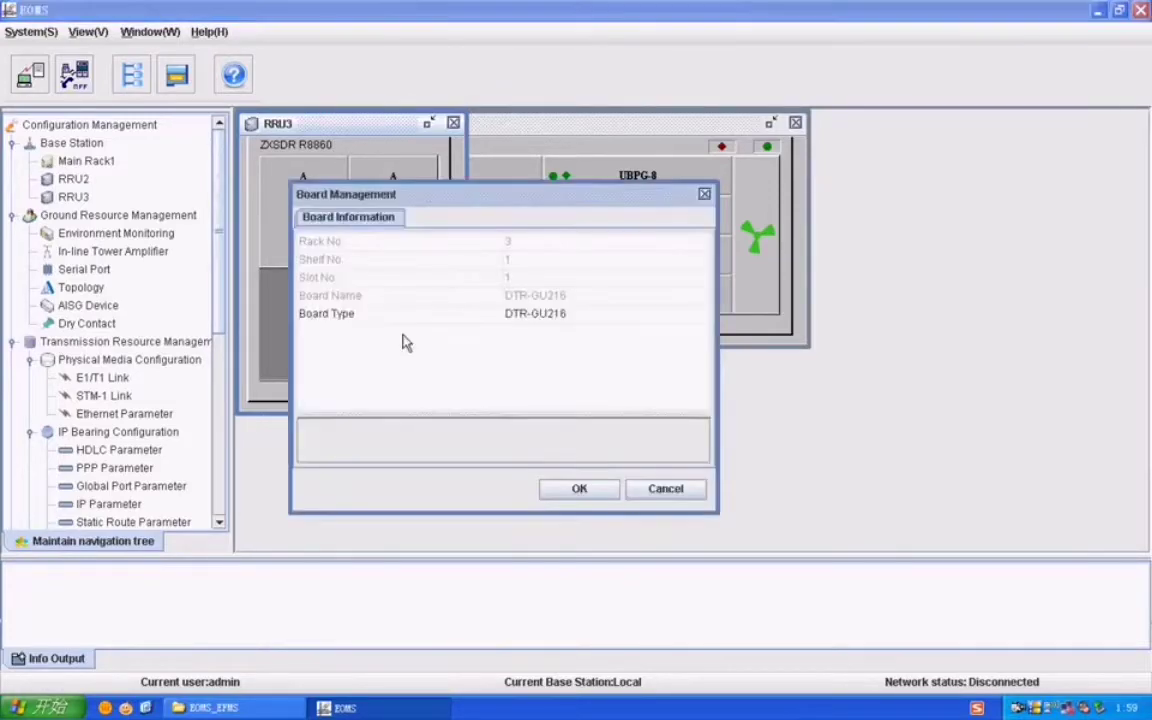
click(516, 314)
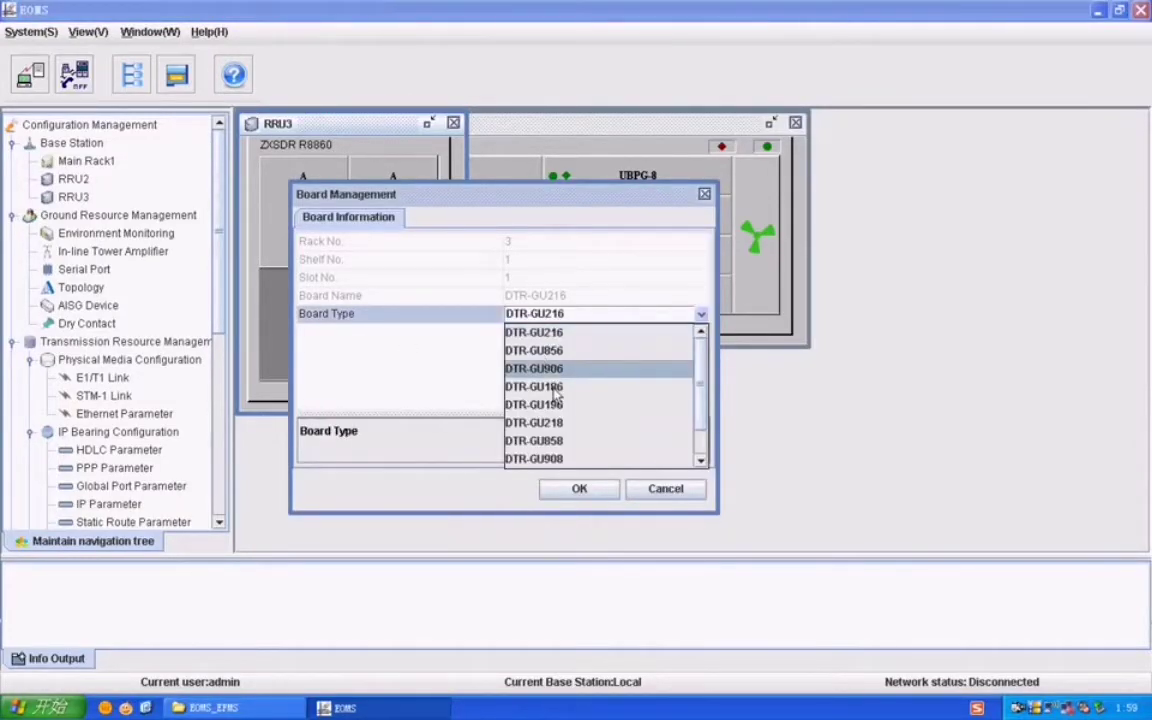
click(540, 368)
click(579, 489)
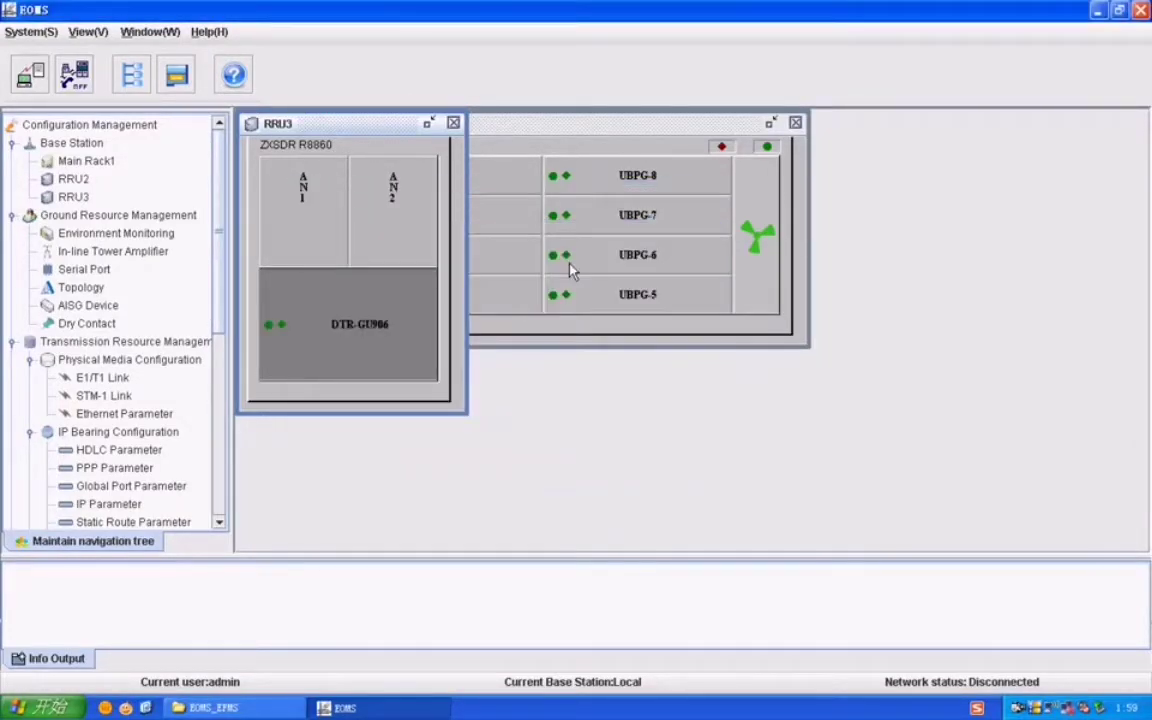
Step: Add a fourth R8860 RRU rack, RRU4, to the base station
click(72, 143)
right_click(75, 143)
click(112, 158)
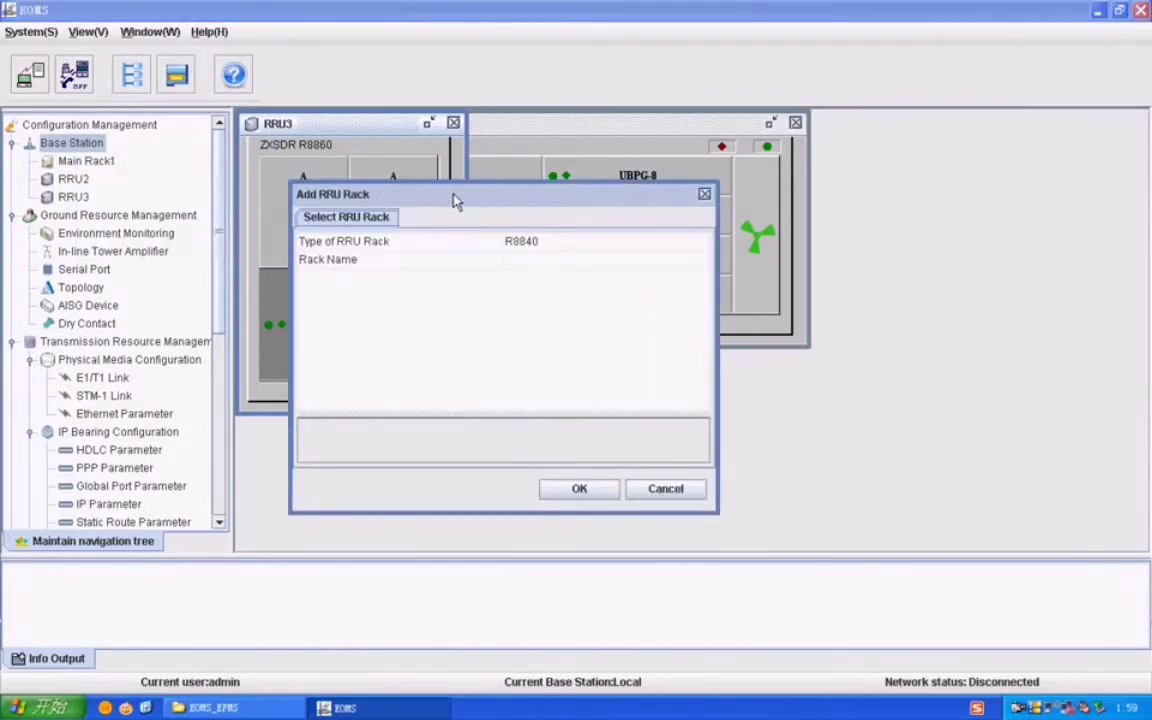
click(522, 241)
click(545, 279)
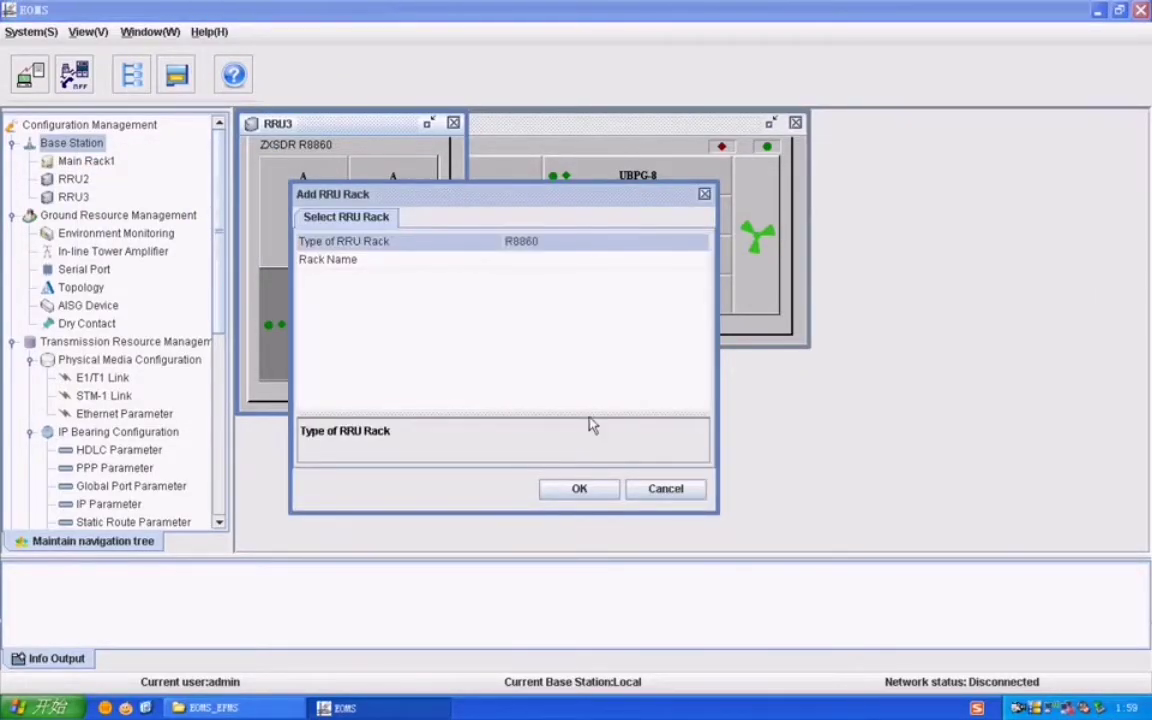
click(583, 490)
Step: Fit antennas AN1 and AN2 in RRU4's two upper slots
right_click(296, 214)
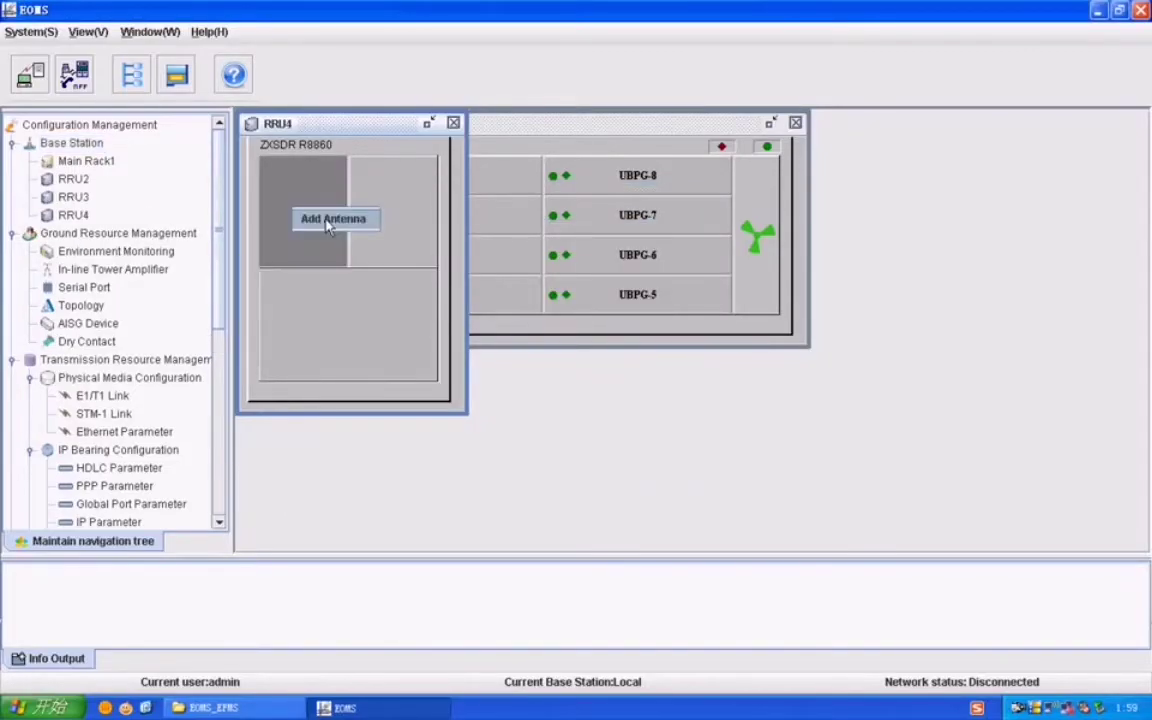
click(330, 222)
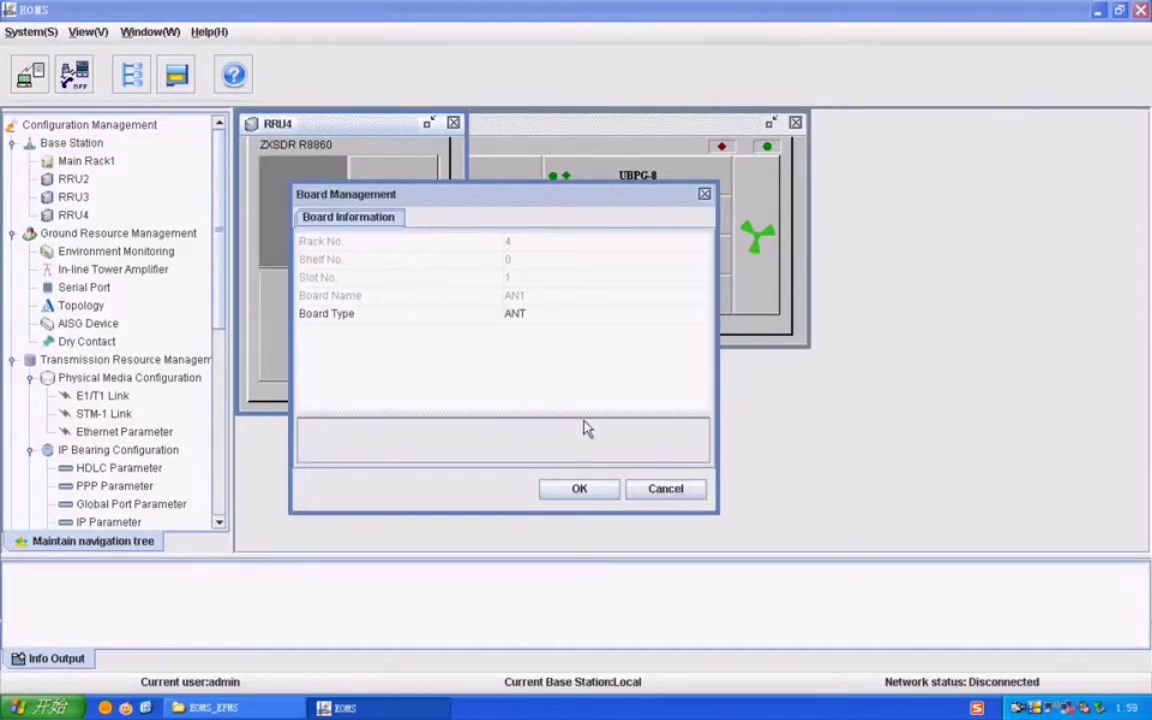
click(580, 490)
right_click(406, 226)
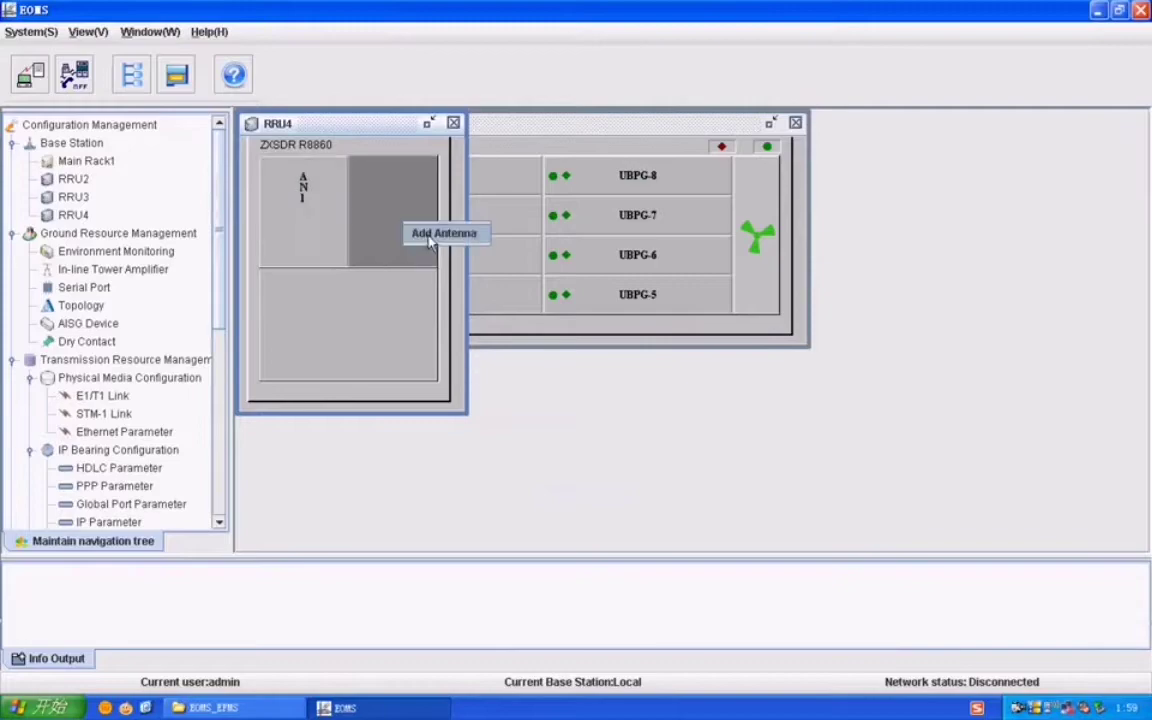
click(430, 238)
key(Return)
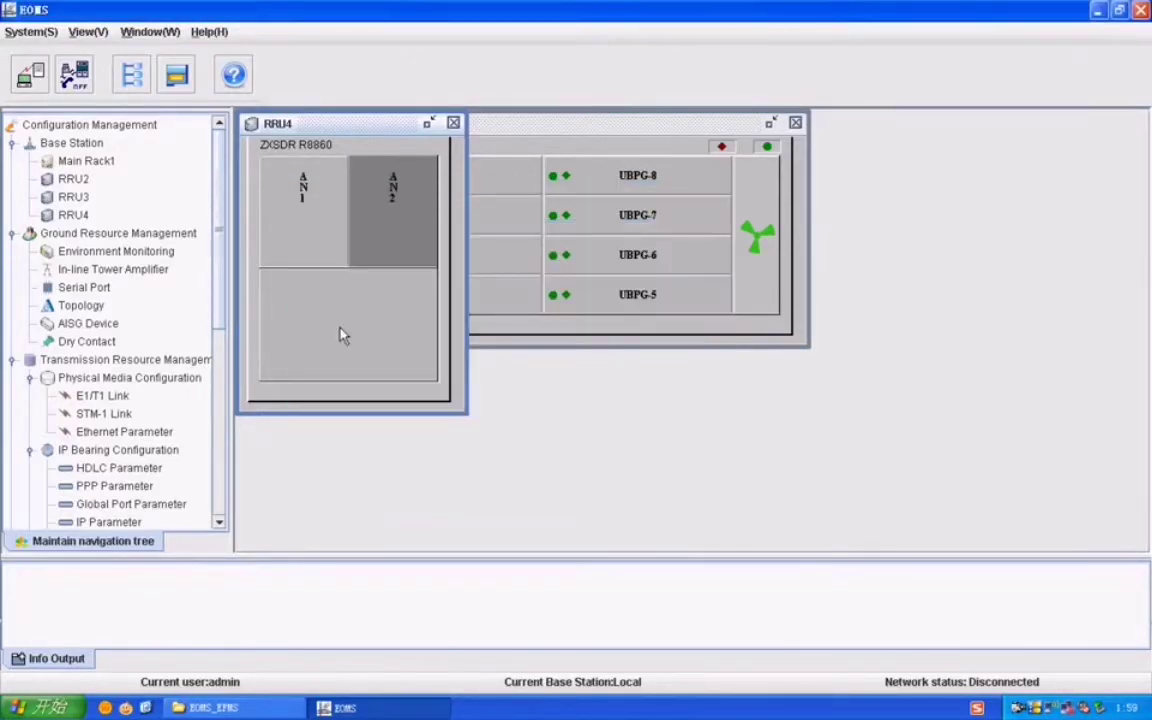
Step: Add a DTR-GU906 board in RRU4's lower slot
right_click(340, 335)
click(376, 338)
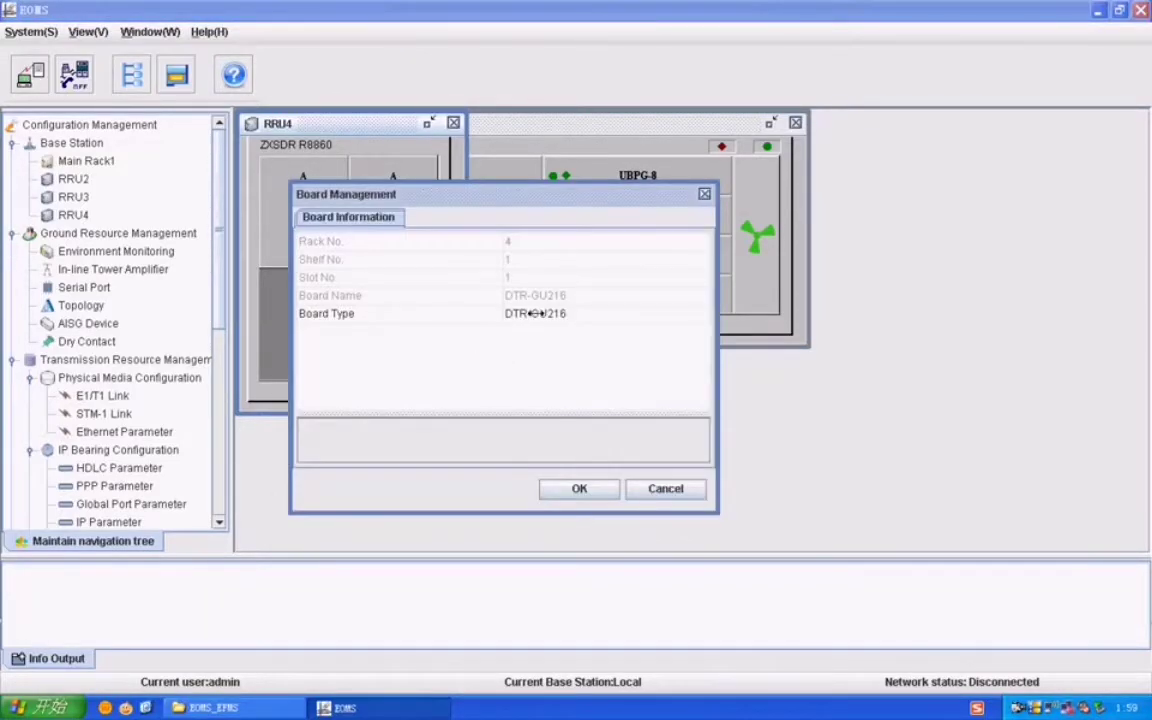
click(533, 313)
click(545, 368)
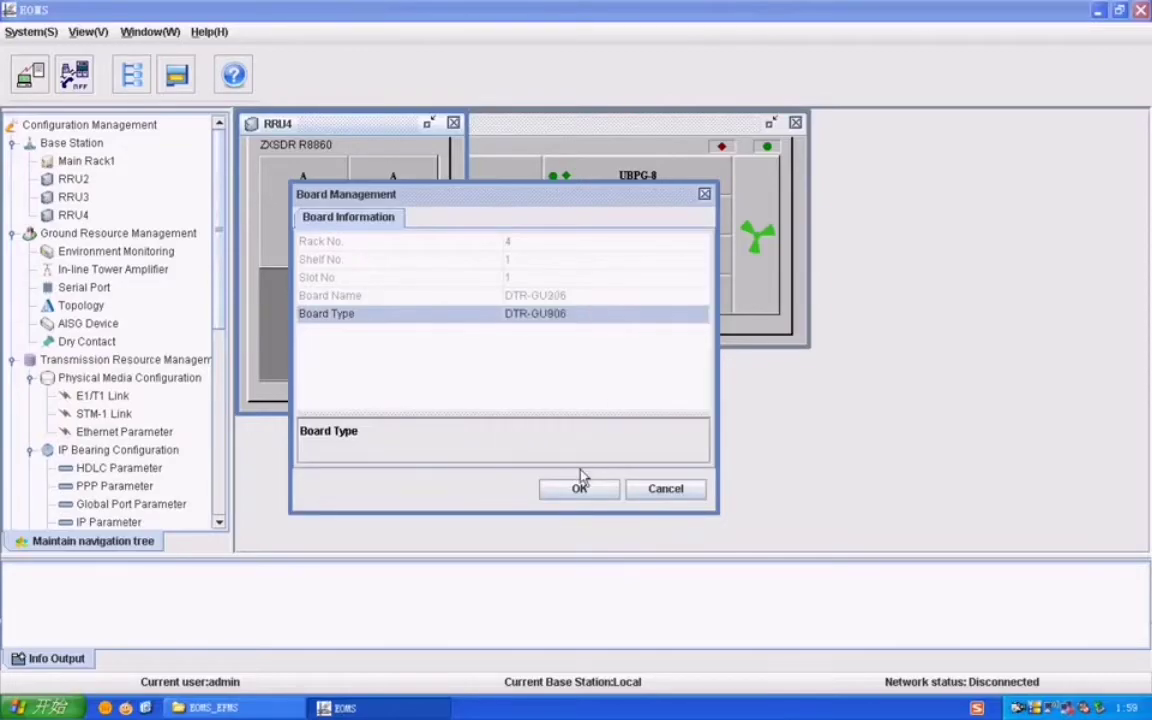
click(580, 487)
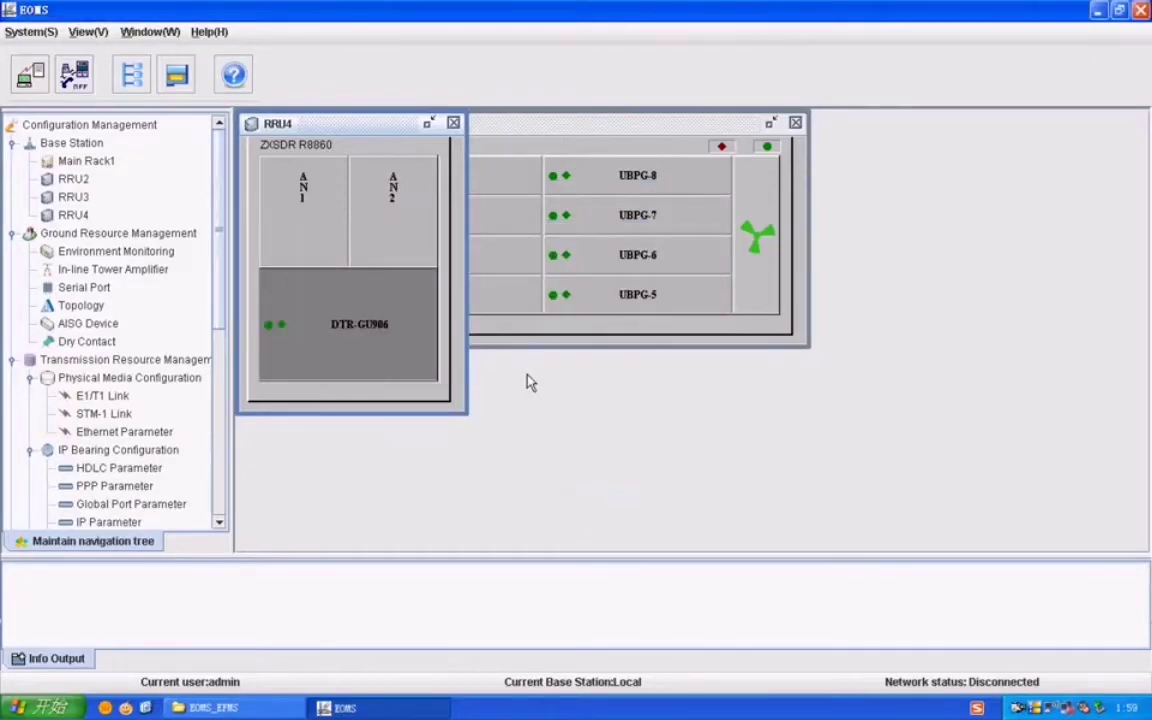
Step: Start adding another rack to the base station, then cancel the dialog
click(108, 146)
right_click(108, 146)
click(120, 155)
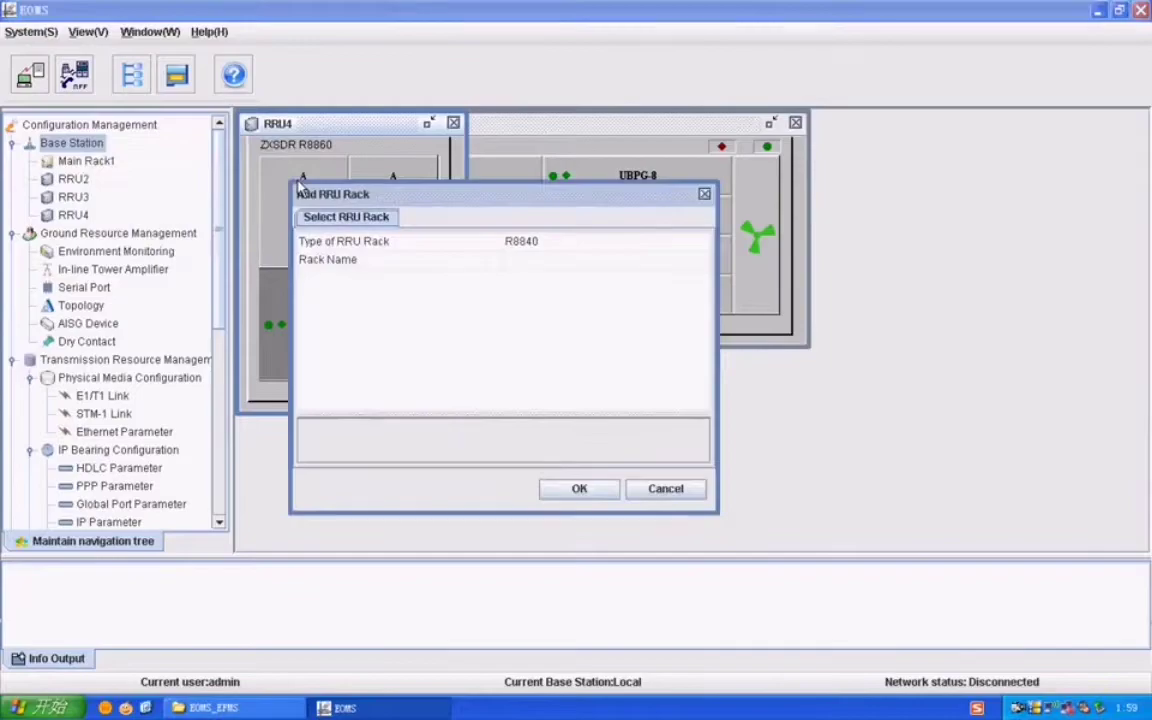
key(Escape)
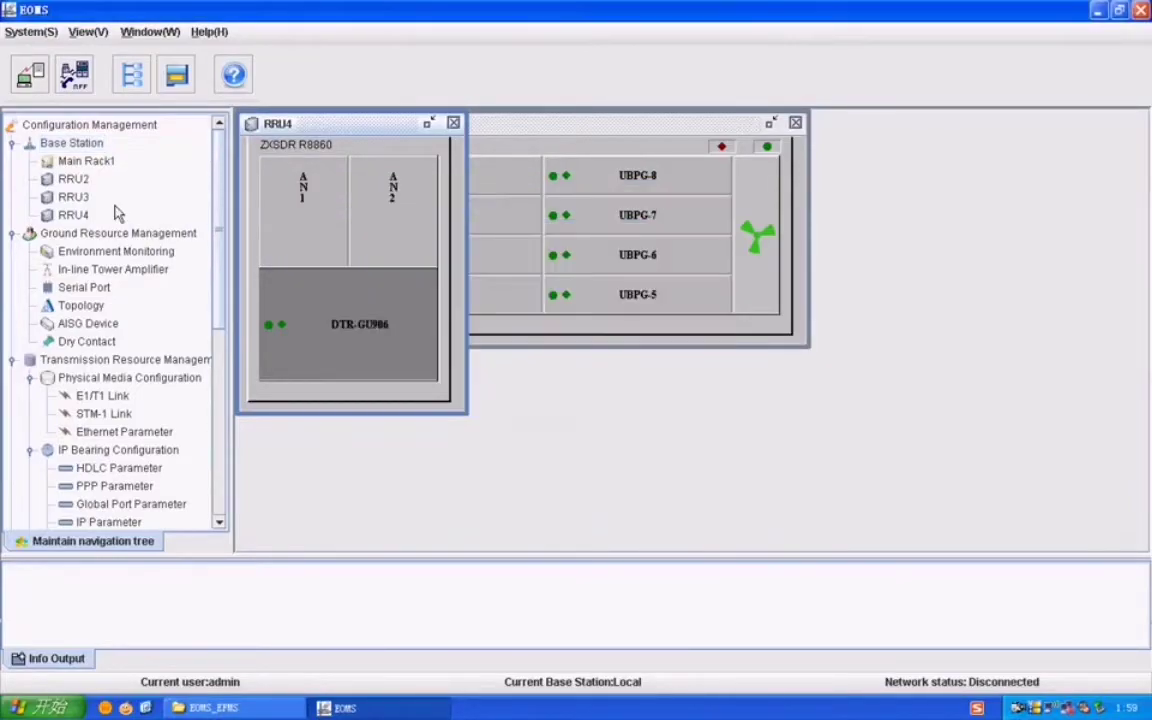
Step: Set the base station's NodeB ID to 12 in its basic attributes
click(70, 144)
right_click(70, 144)
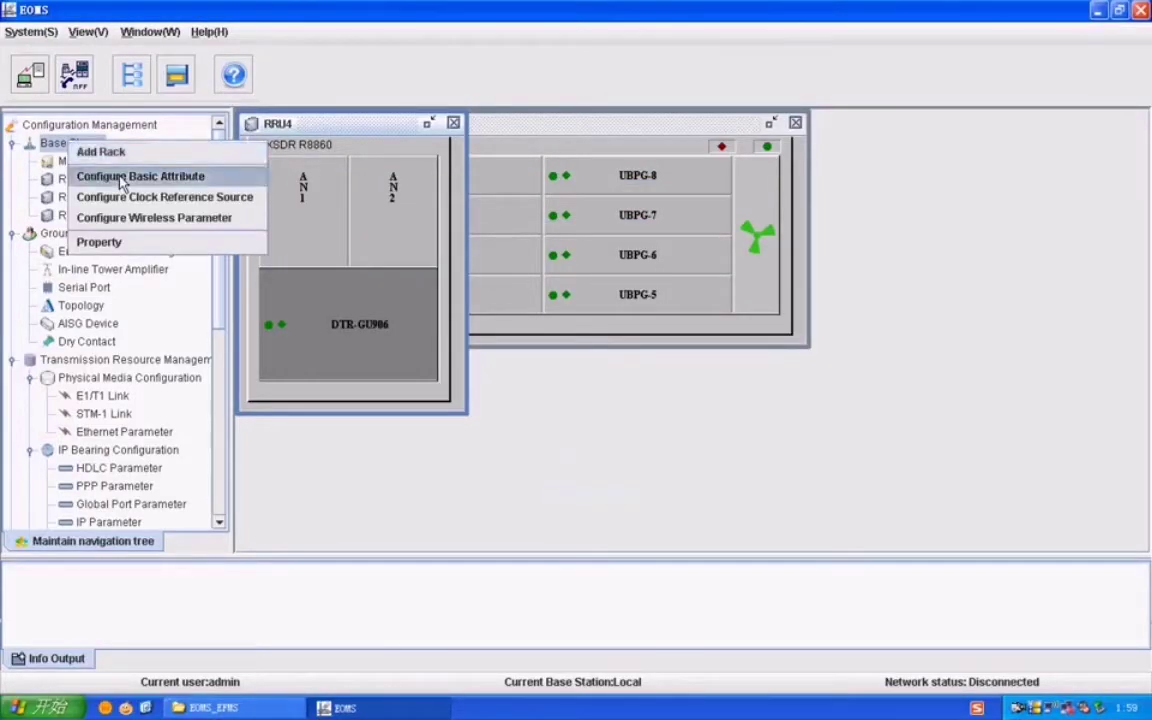
click(121, 180)
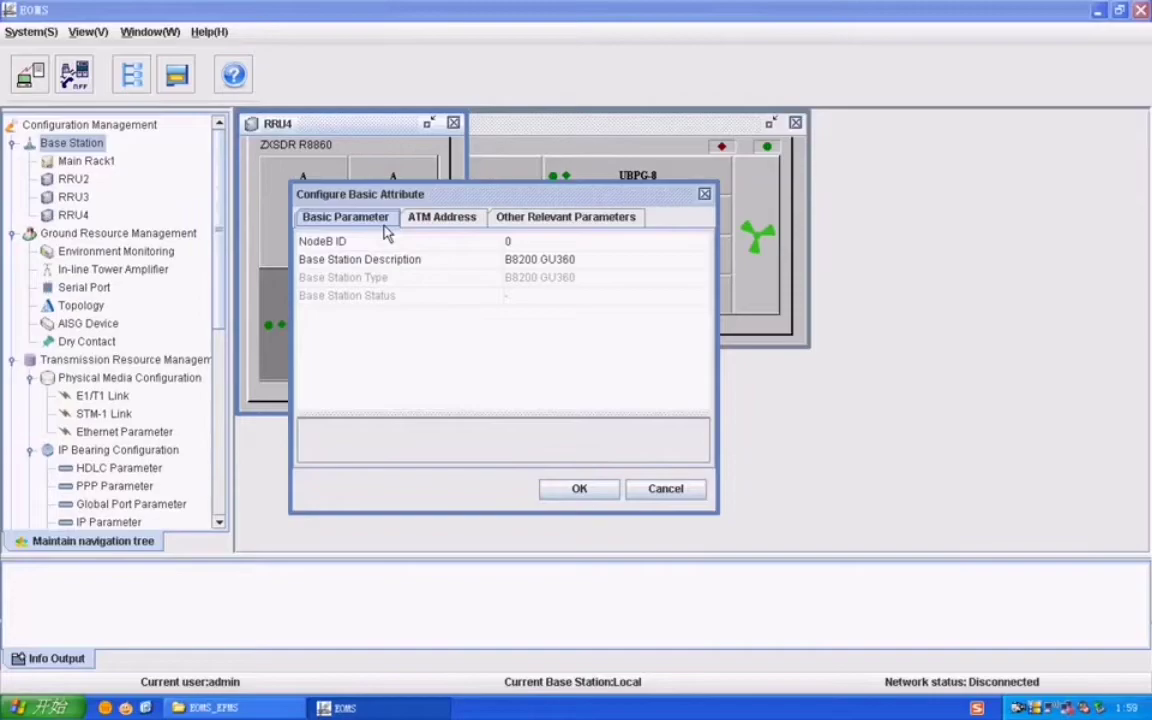
click(510, 242)
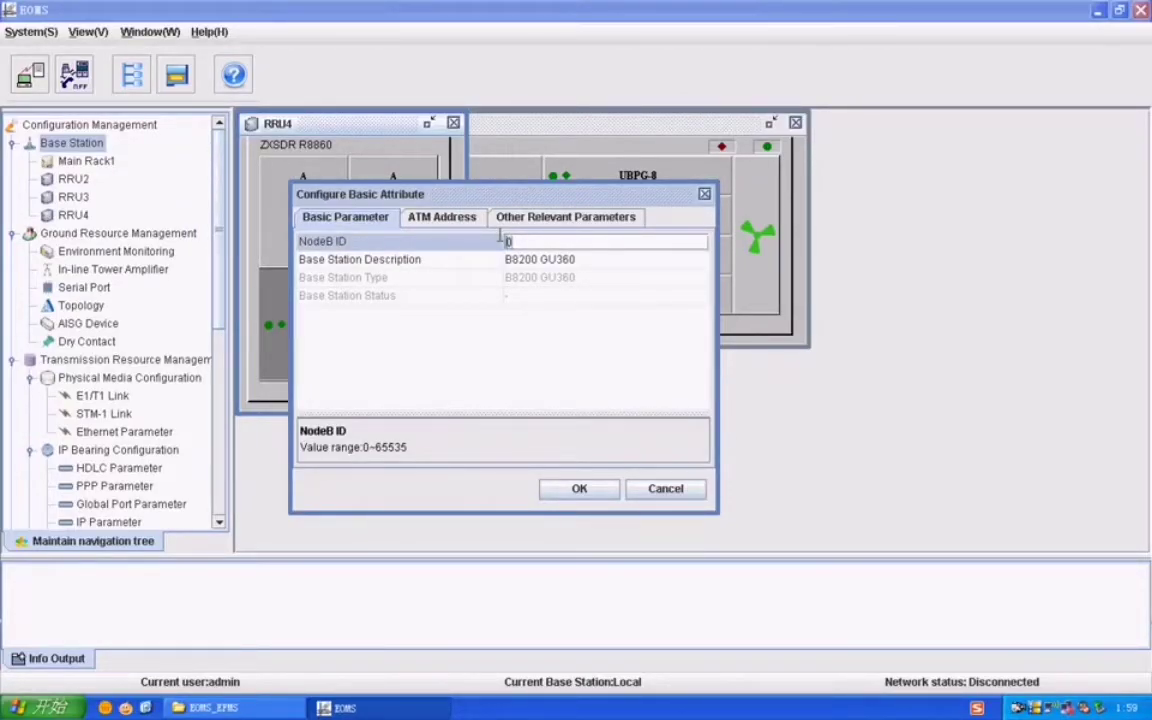
text(12)
click(548, 261)
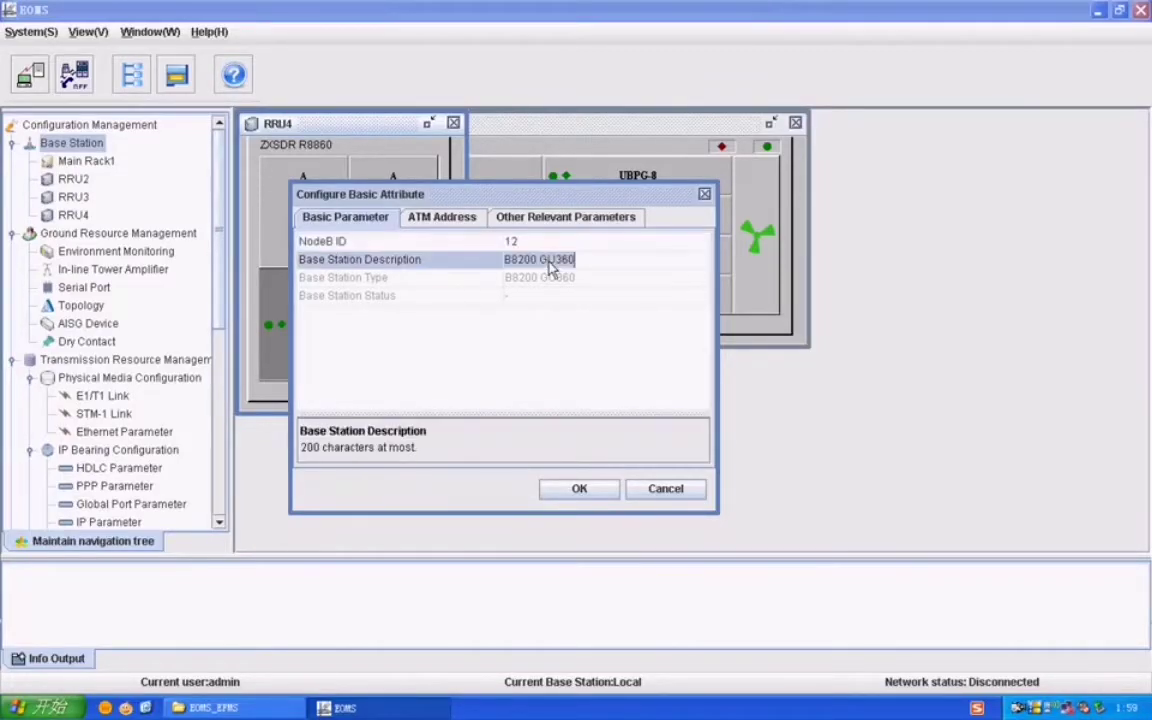
Step: Enter 139.0.31.100 as the SNTP server address
click(445, 217)
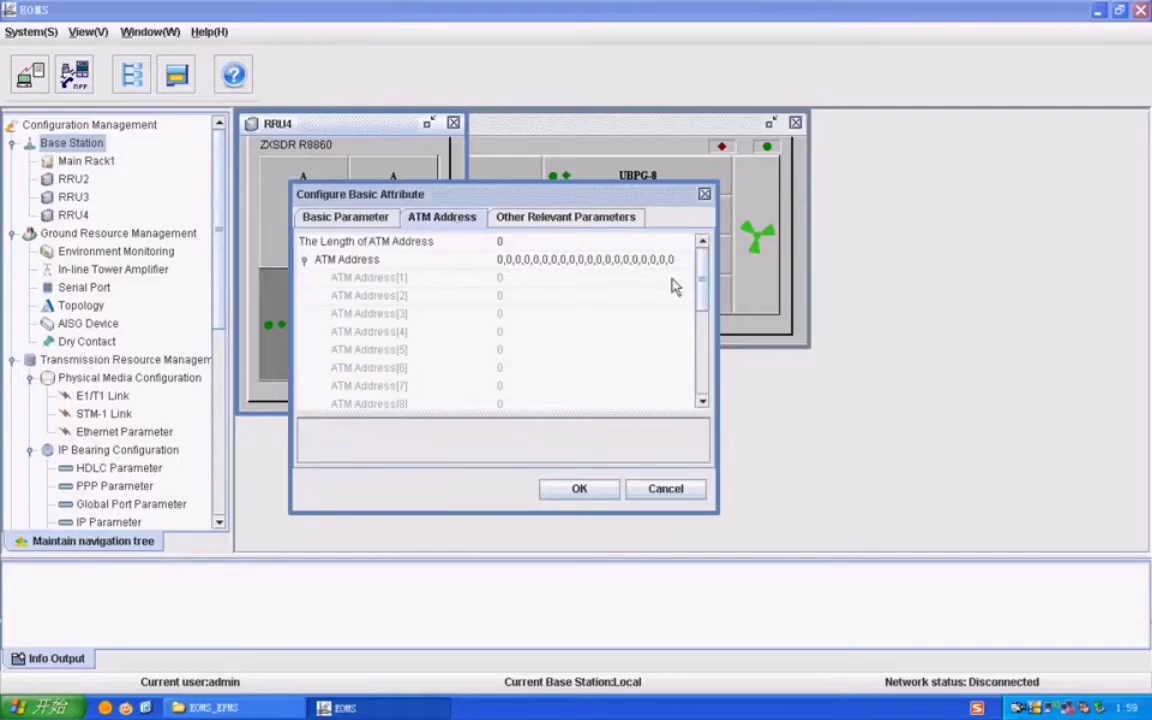
drag(700, 290, 702, 368)
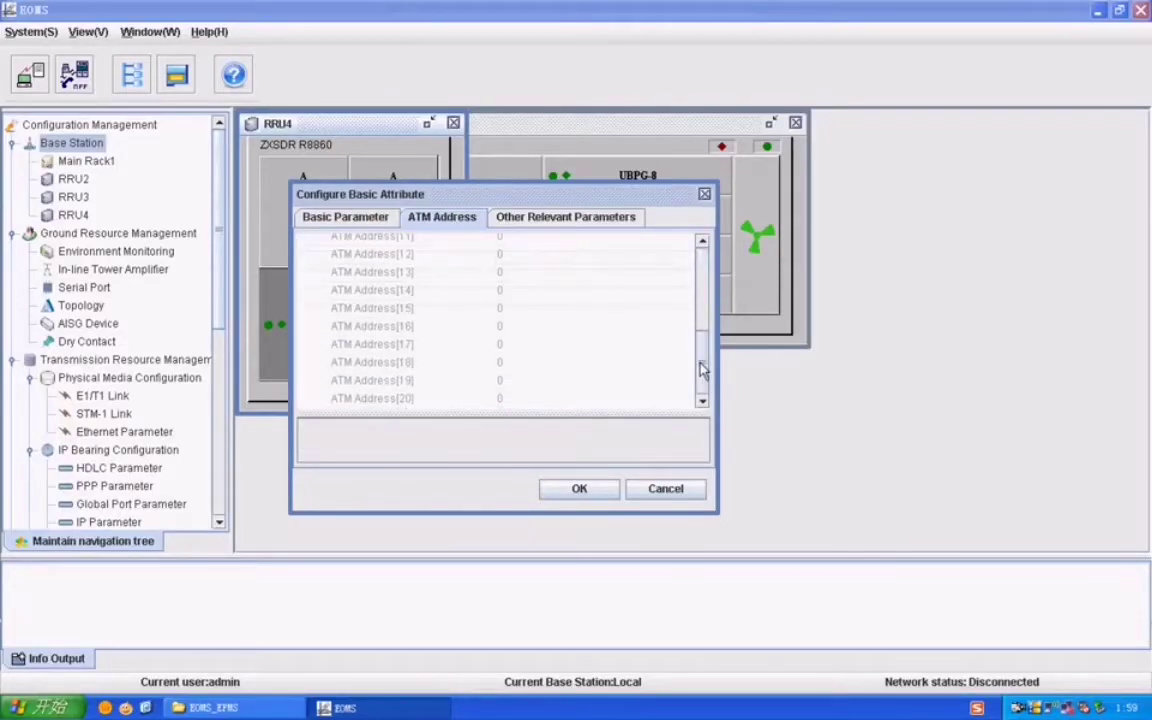
click(556, 222)
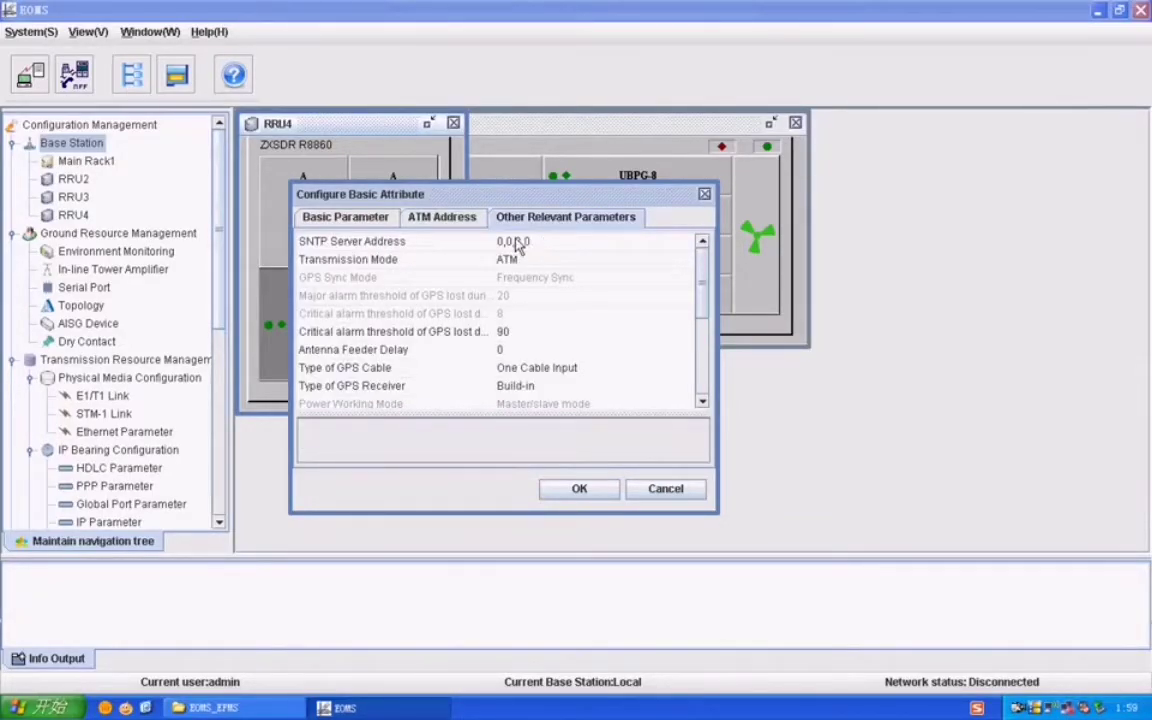
double_click(508, 243)
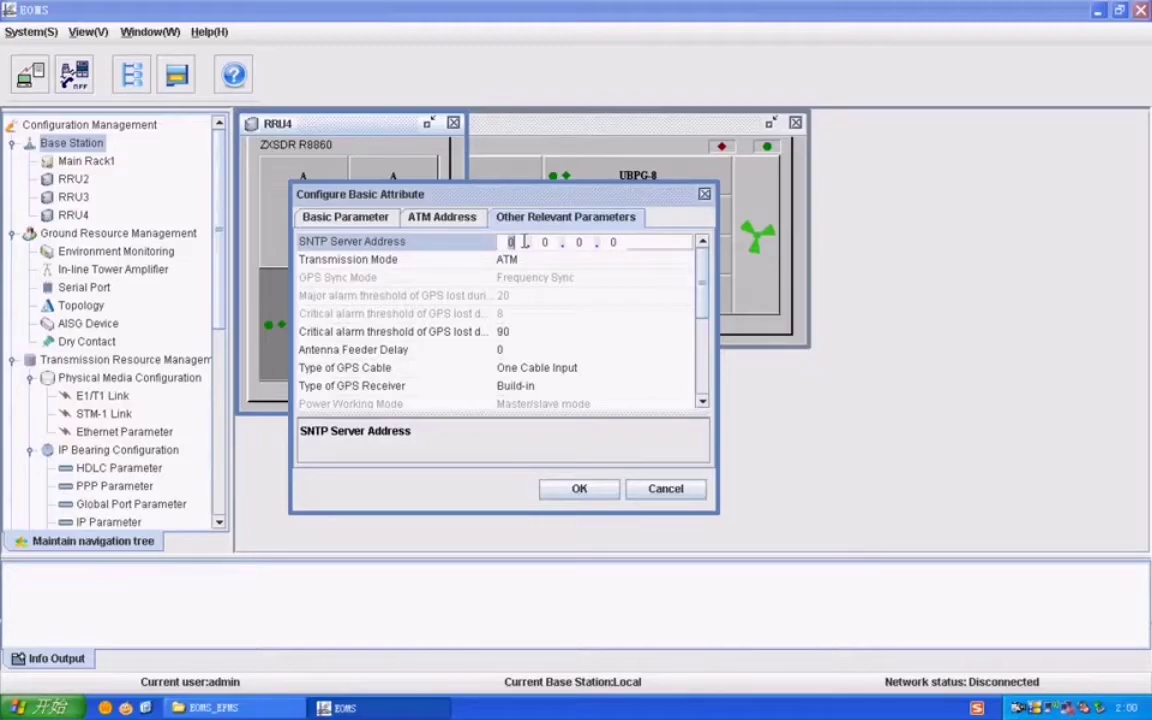
text(139)
key(period)
key(period)
text(31)
key(period)
text(100)
key(Return)
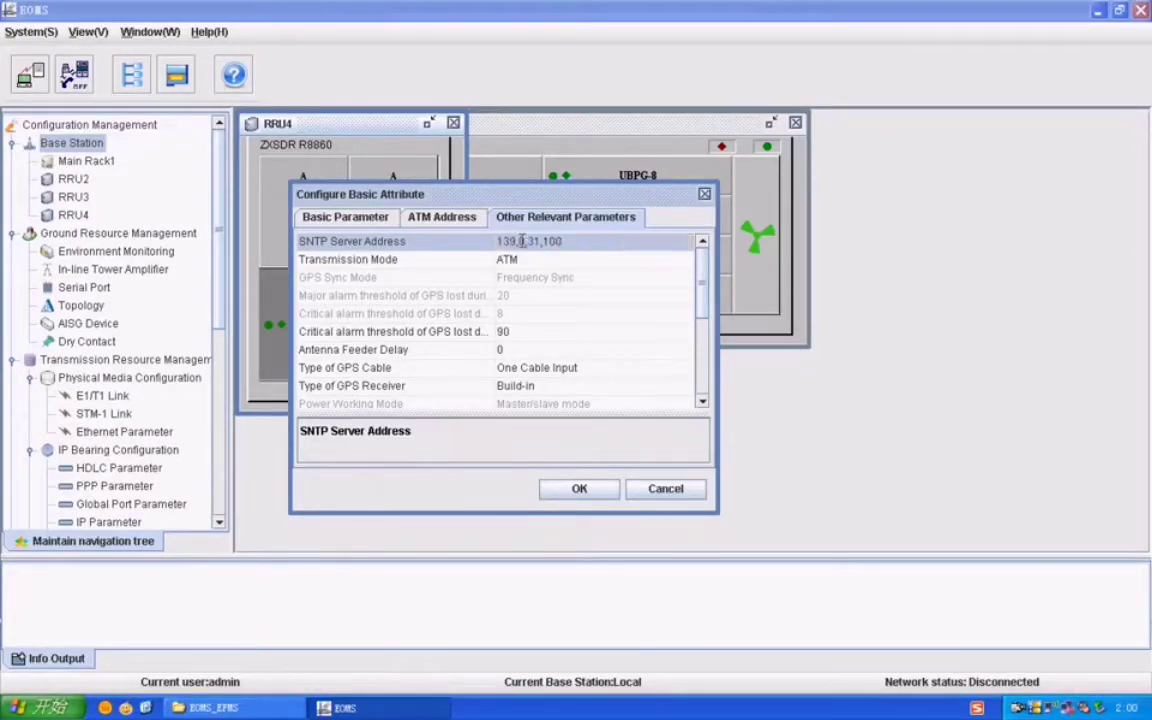
Step: Choose IP transmission mode and GSM radio mode, keep GMT + 8:00, and apply
click(520, 259)
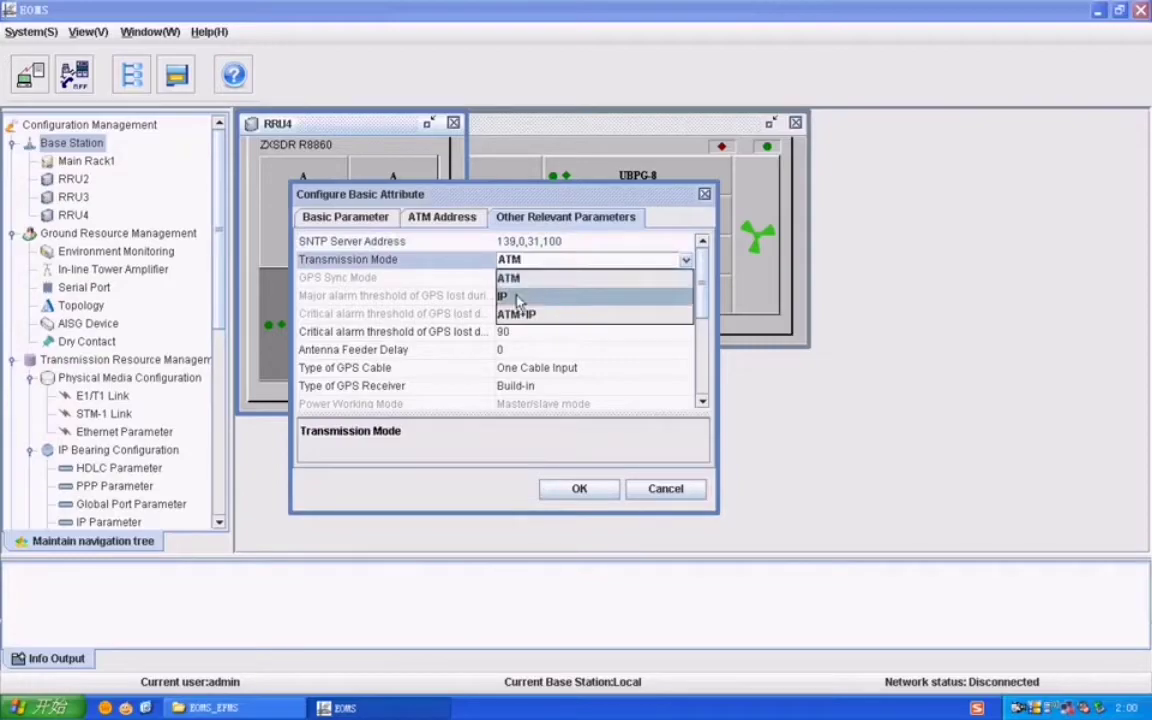
click(518, 301)
drag(704, 318, 707, 375)
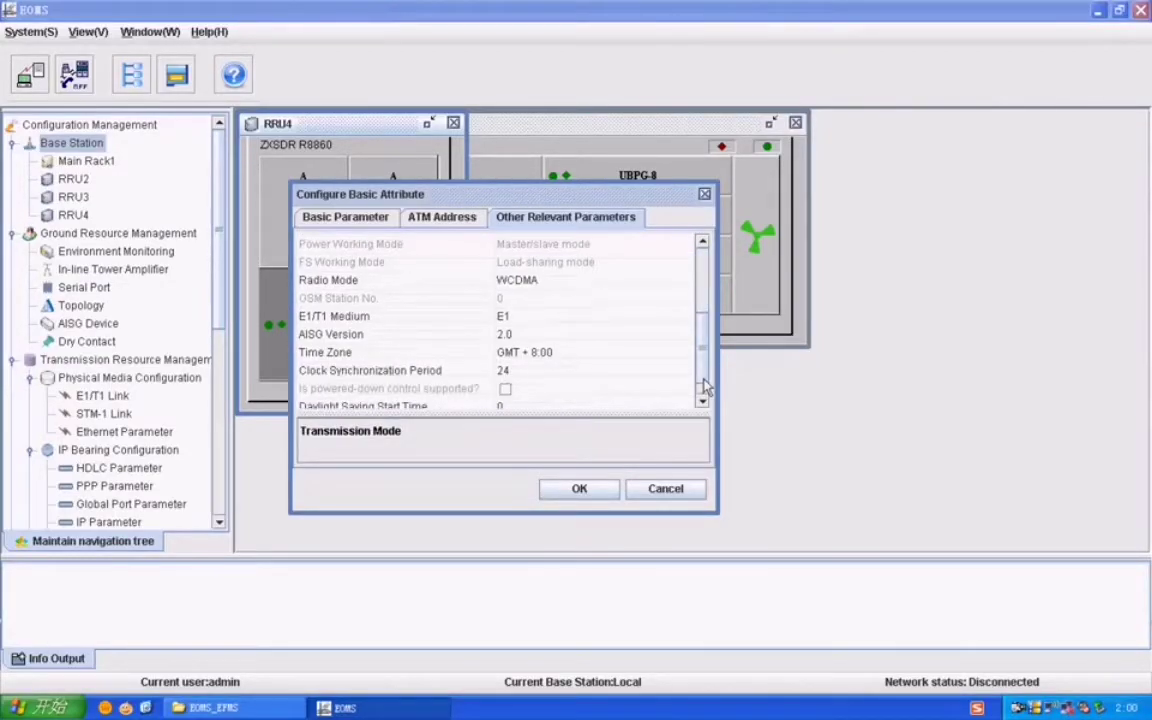
click(556, 279)
click(545, 314)
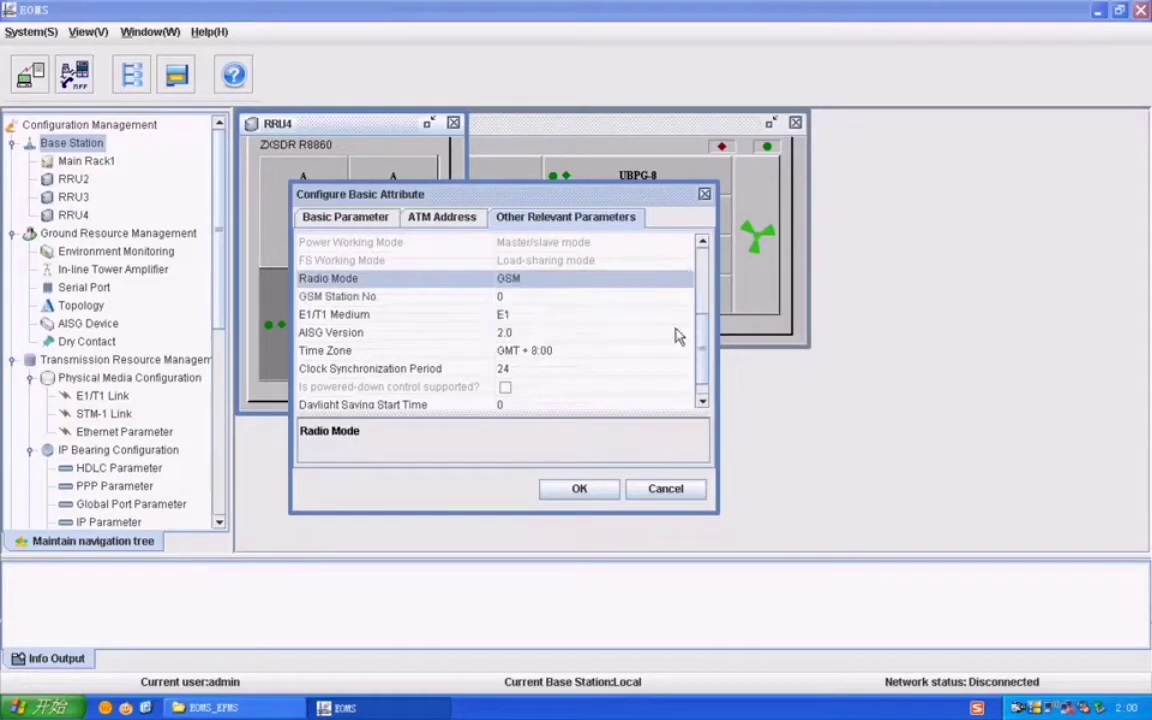
drag(707, 355, 707, 362)
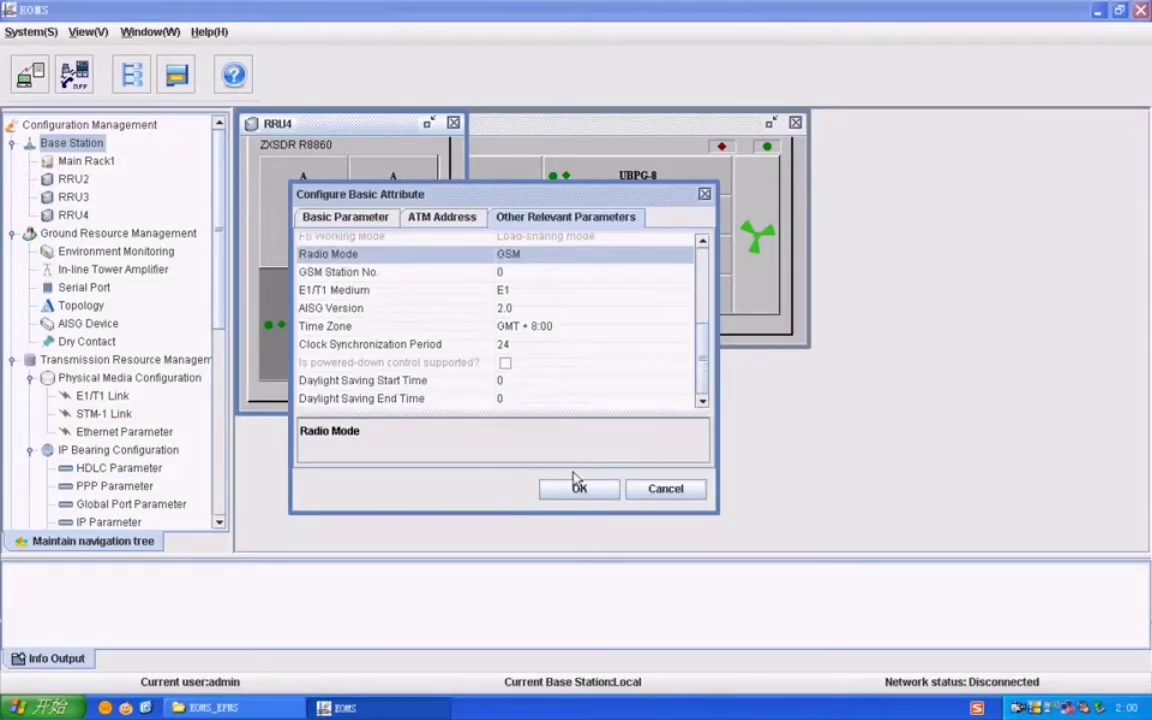
click(517, 327)
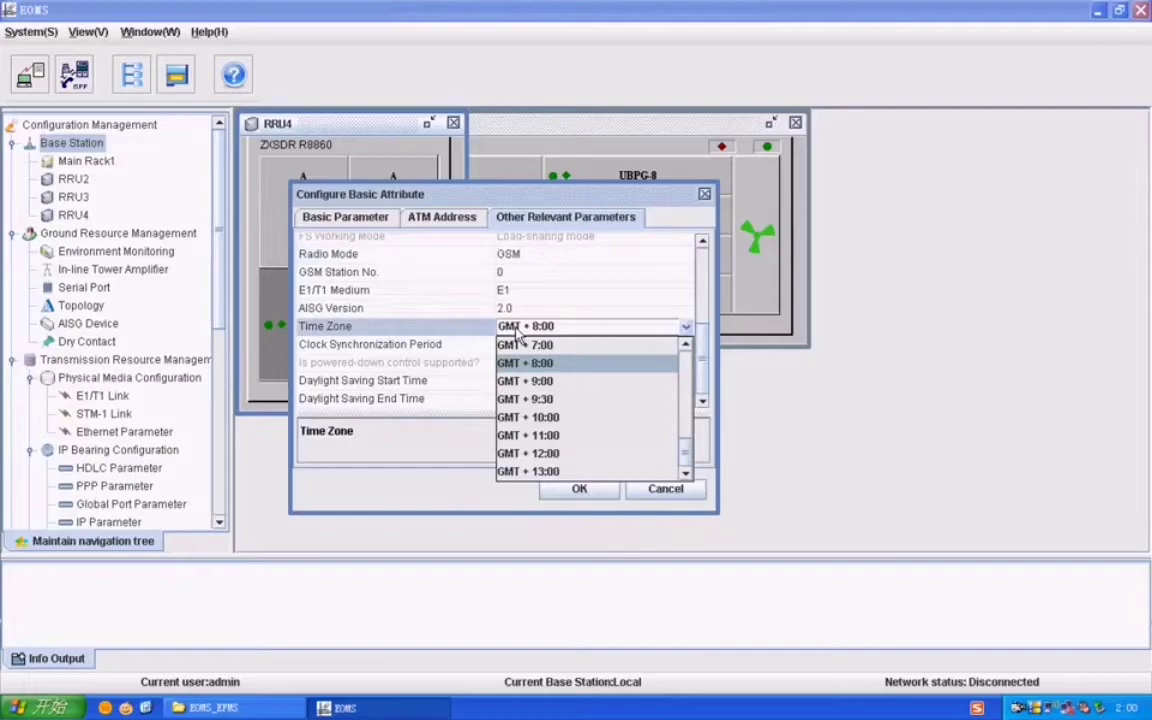
scroll(537, 380, up, 3)
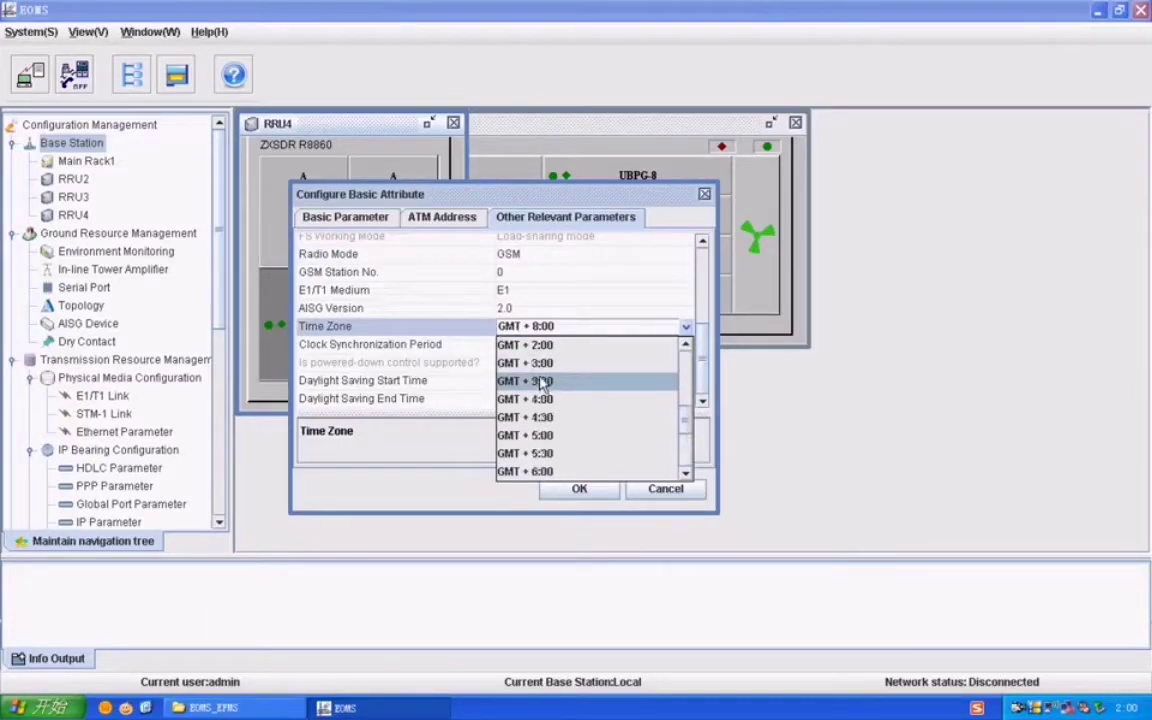
click(545, 328)
click(581, 488)
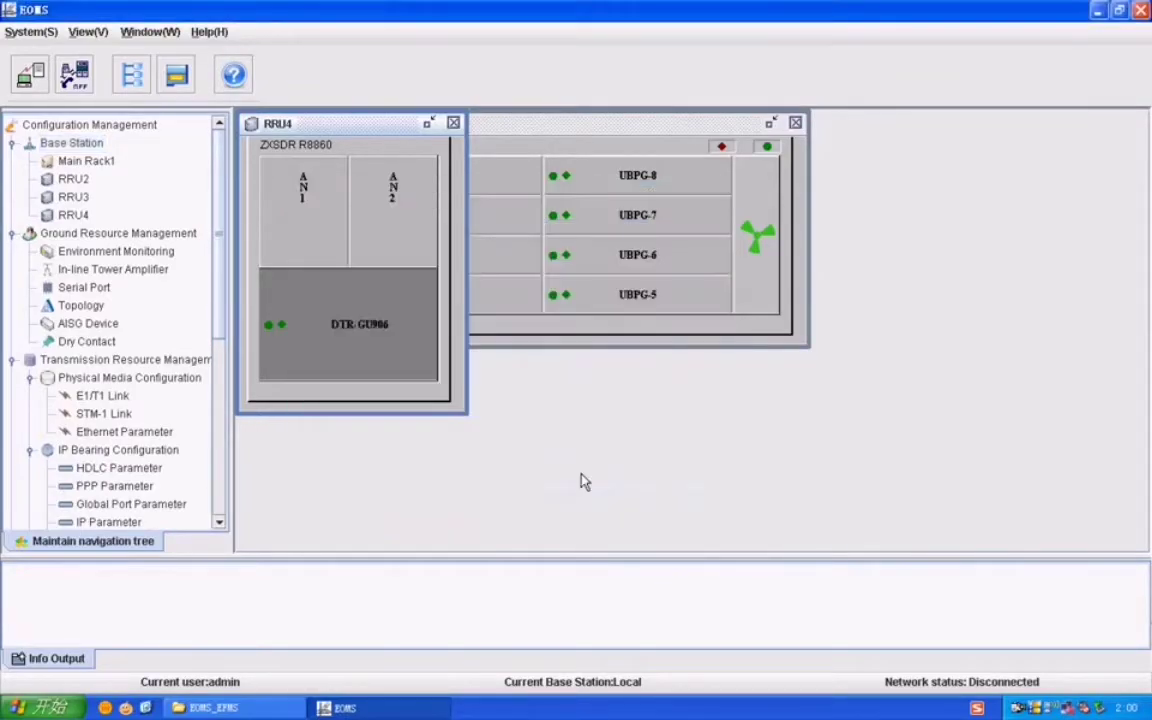
click(88, 145)
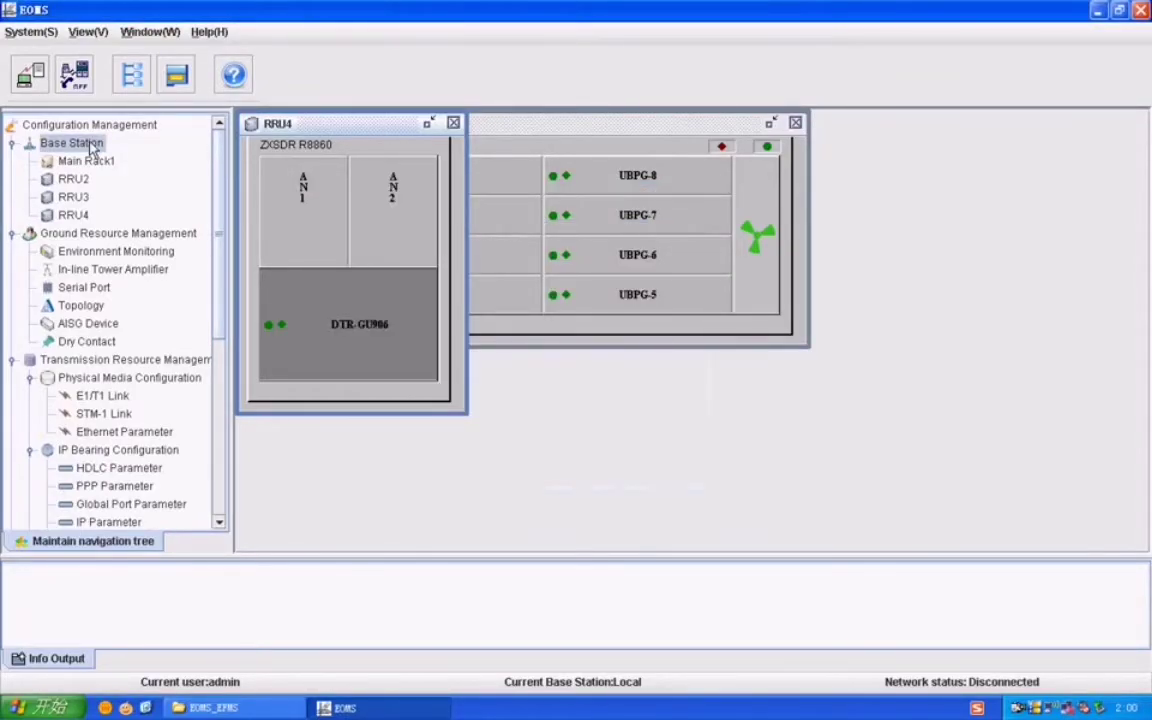
right_click(72, 143)
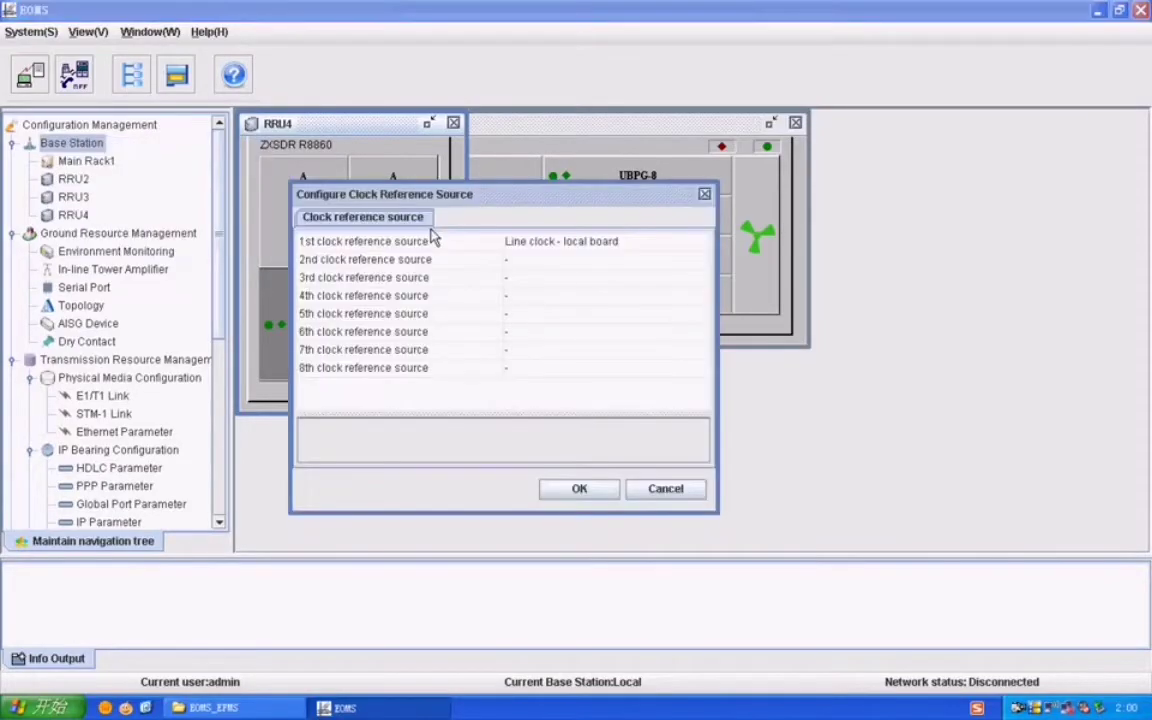
click(560, 241)
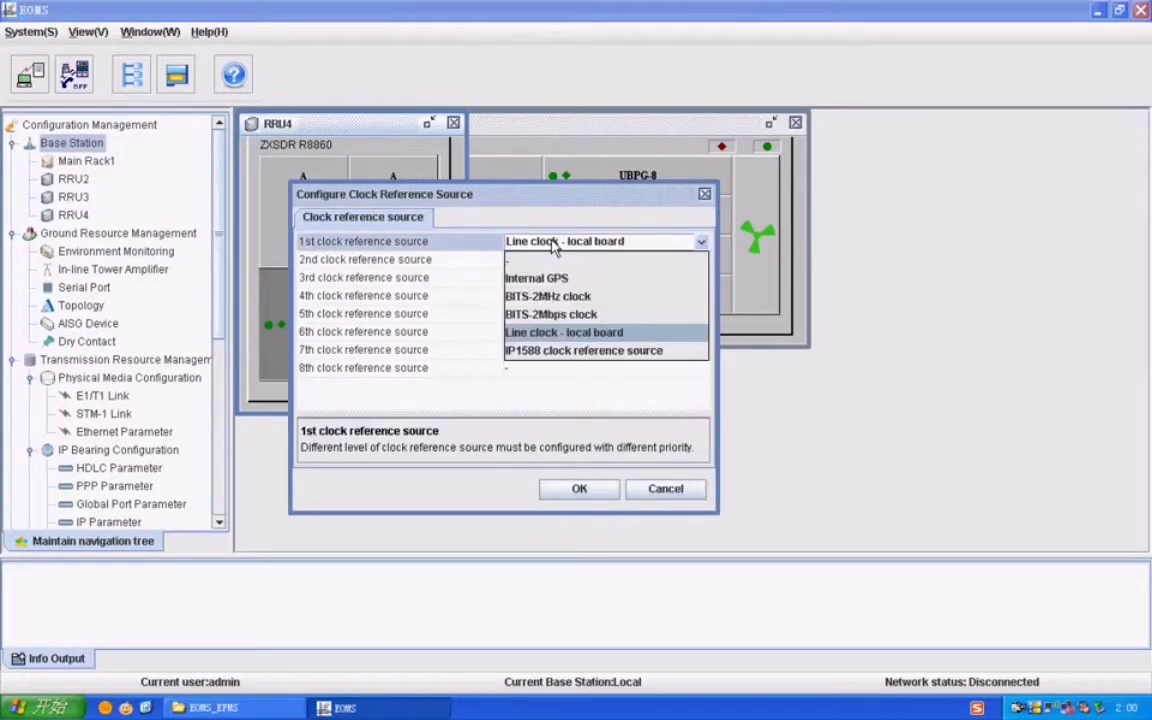
click(565, 332)
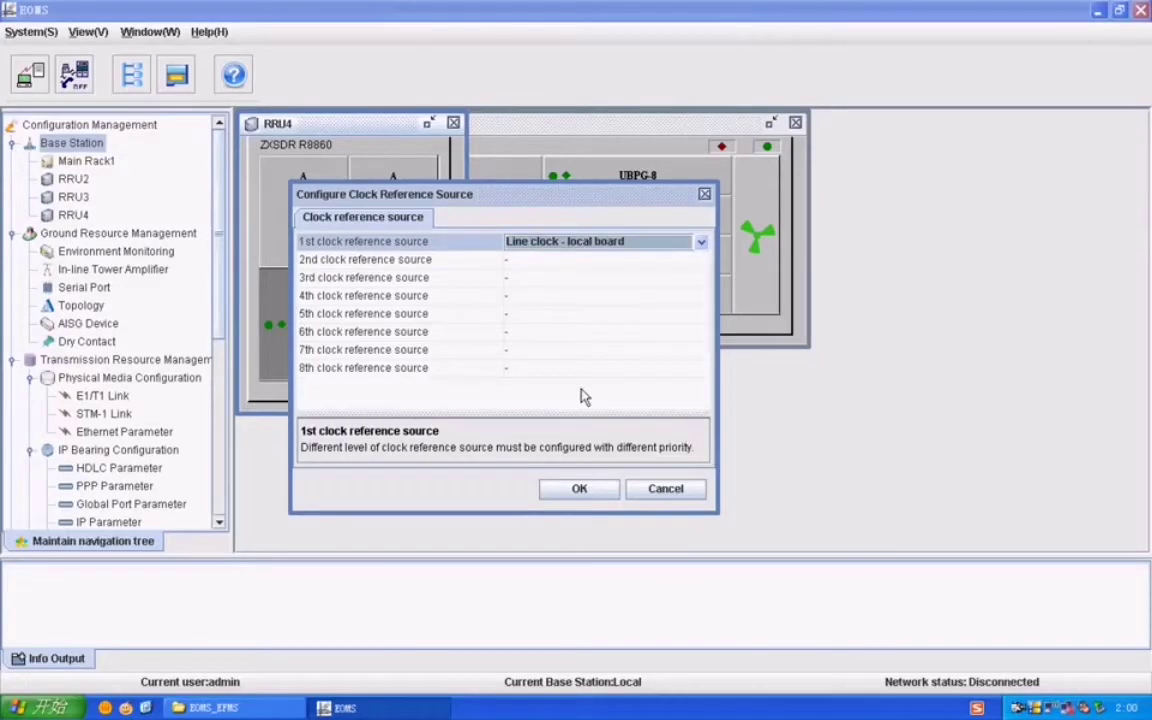
click(586, 490)
right_click(73, 144)
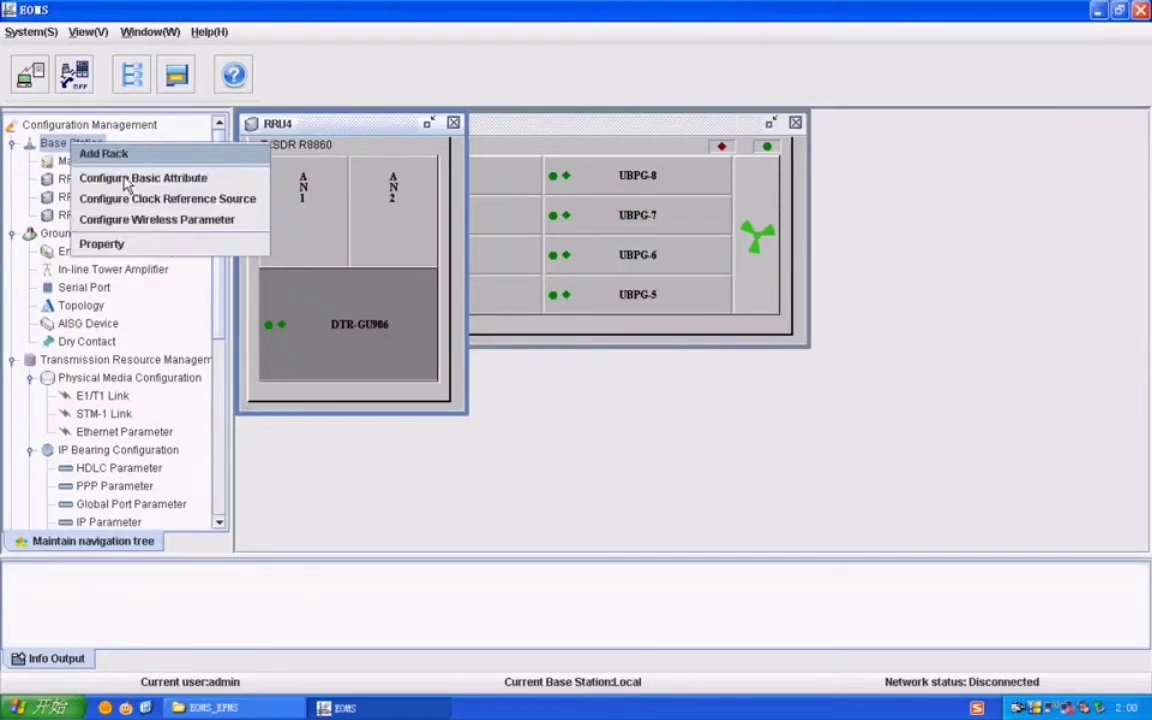
click(145, 219)
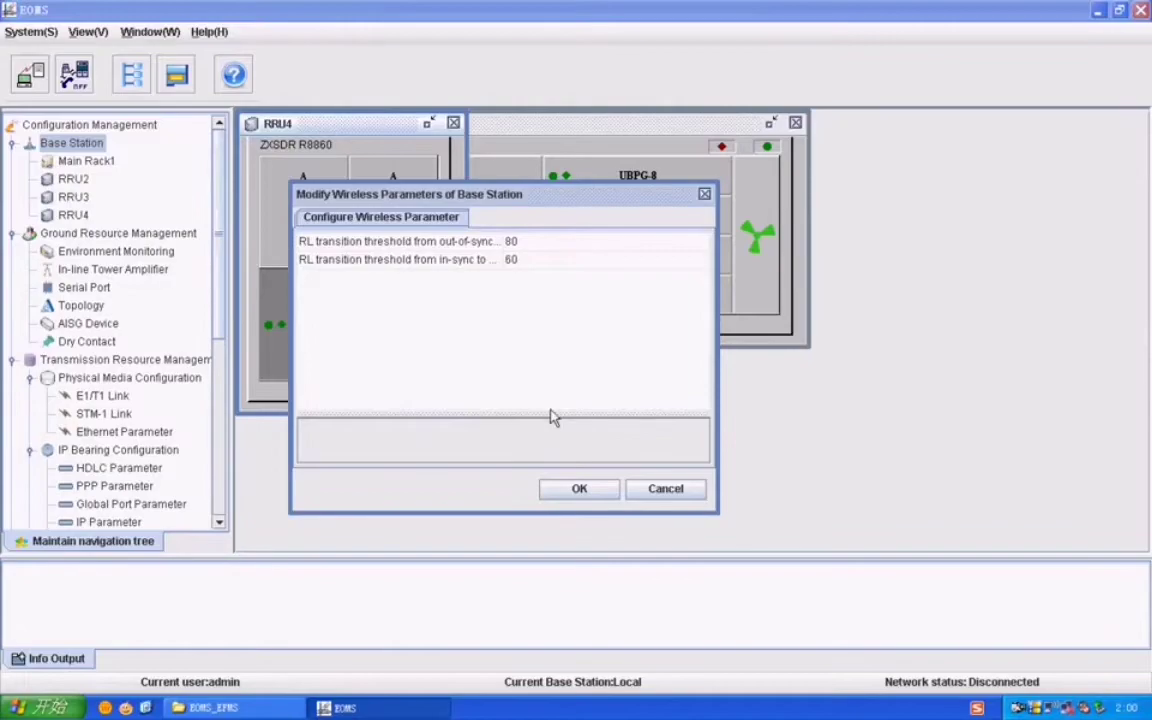
click(579, 489)
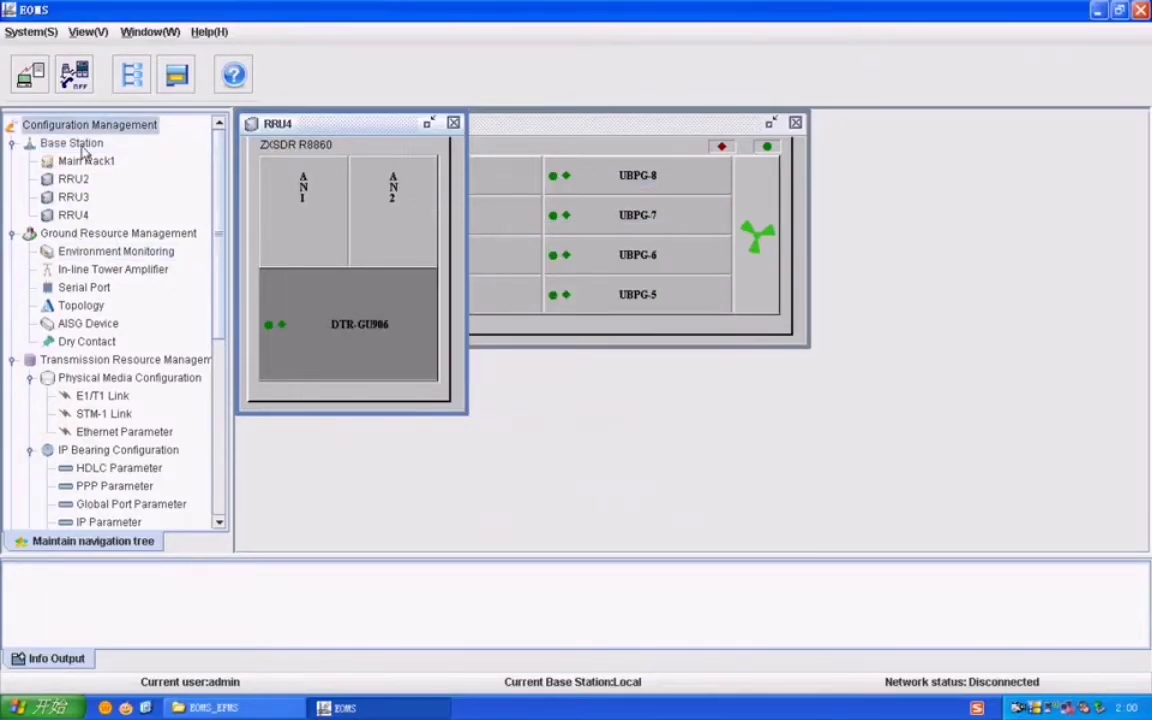
Step: Open the base station's properties and browse its Clock reference source, ATM Address, Other Relevant Parameters and Antenna parameters tabs
click(76, 144)
right_click(76, 144)
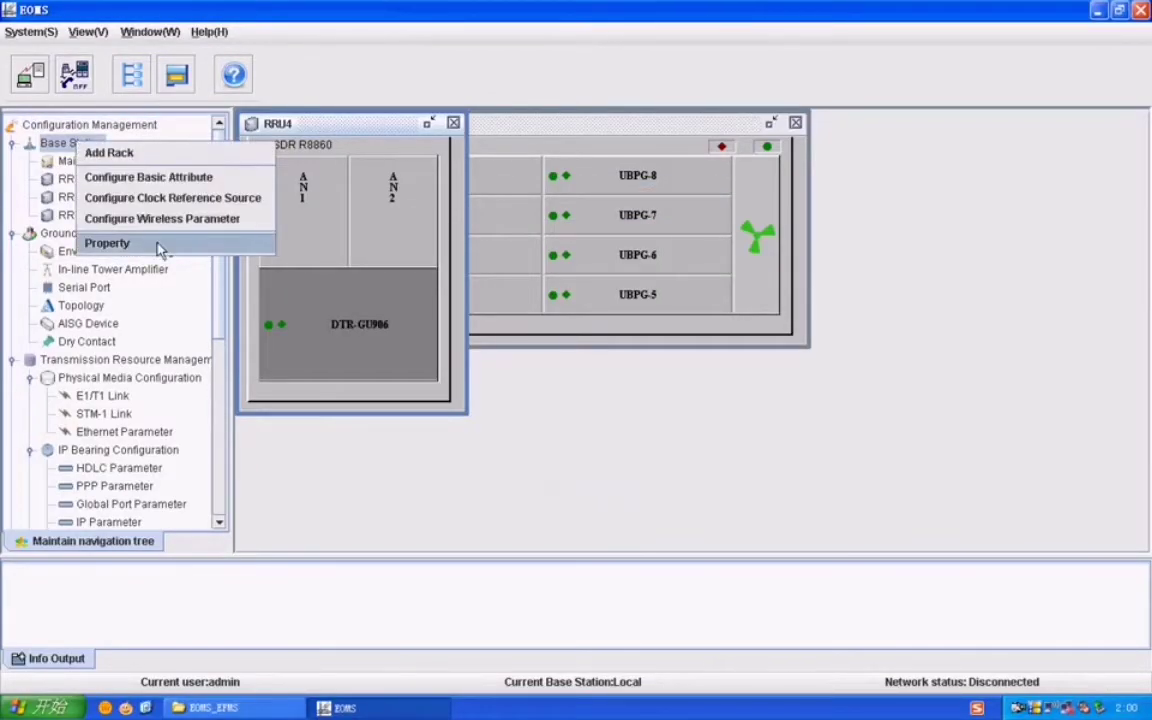
click(107, 243)
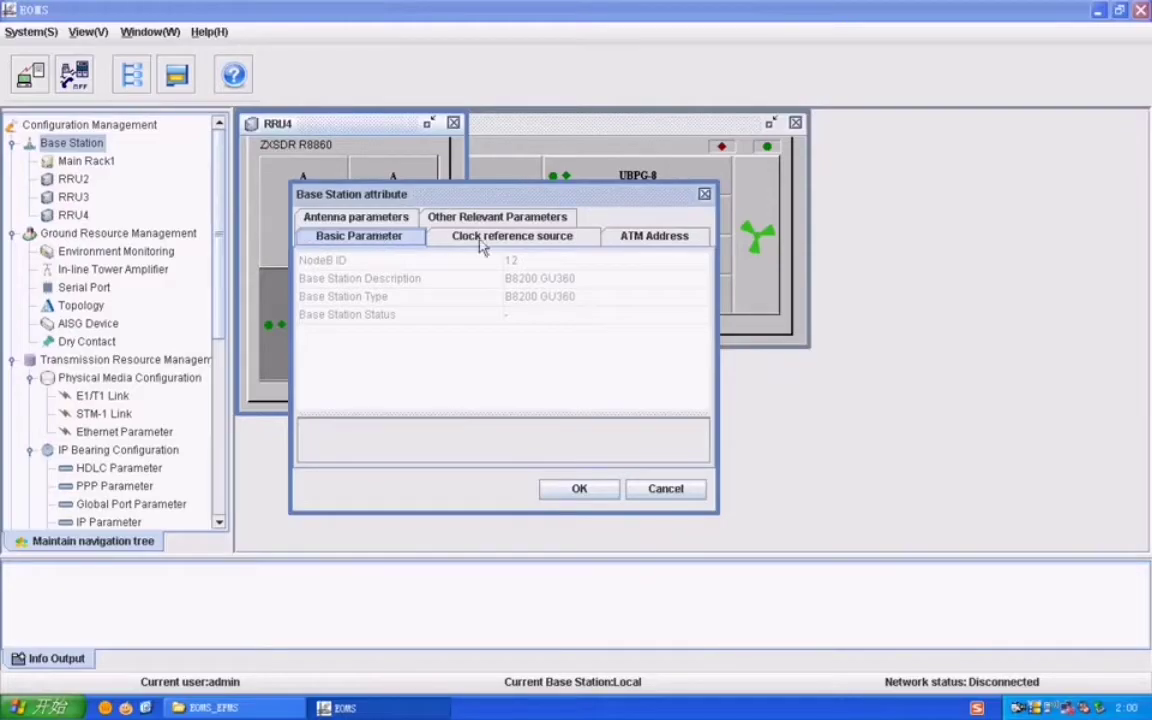
click(480, 241)
click(643, 237)
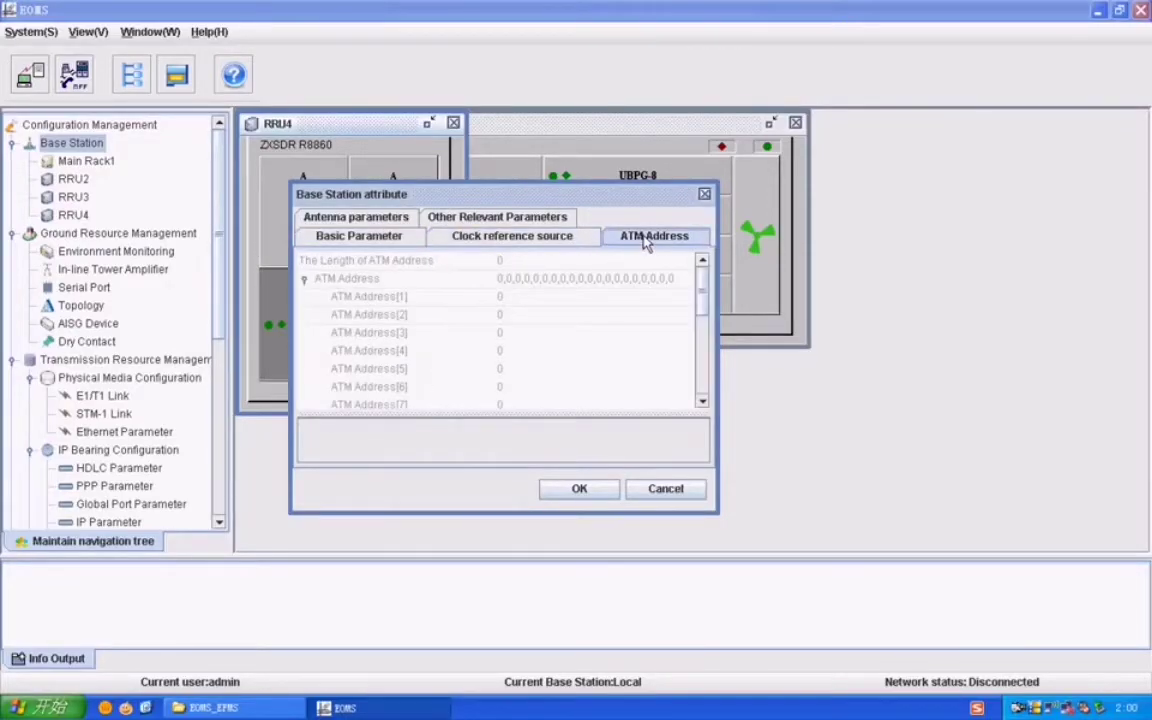
click(500, 220)
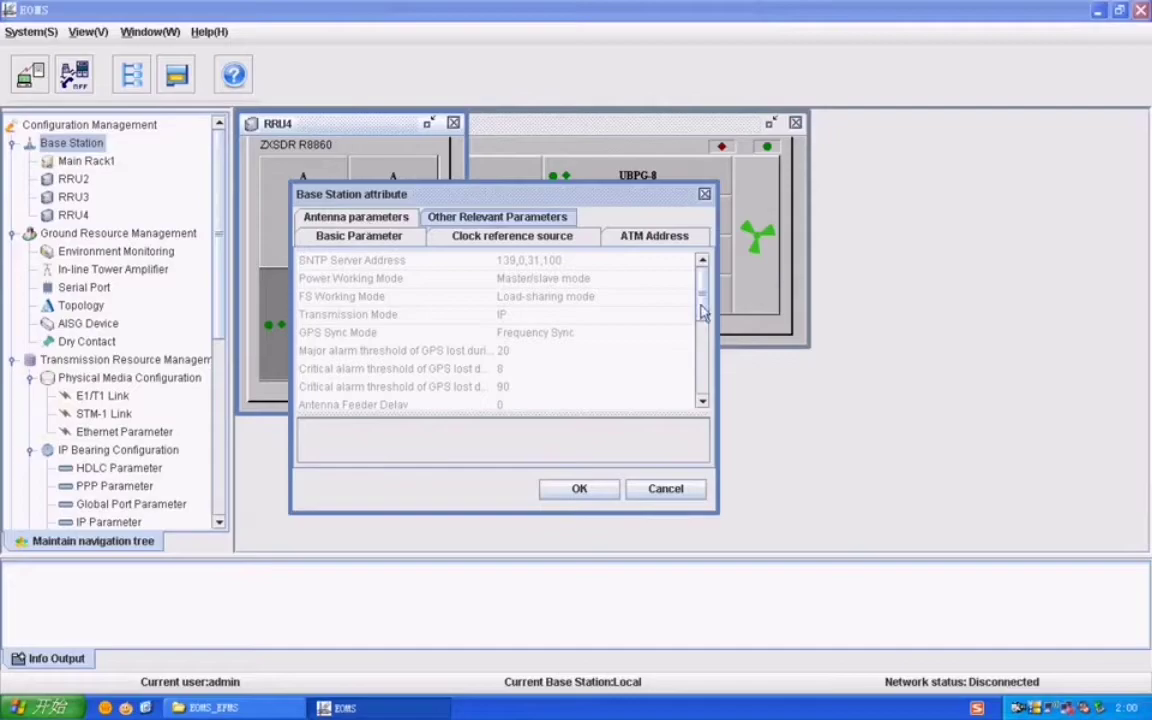
drag(702, 312, 705, 378)
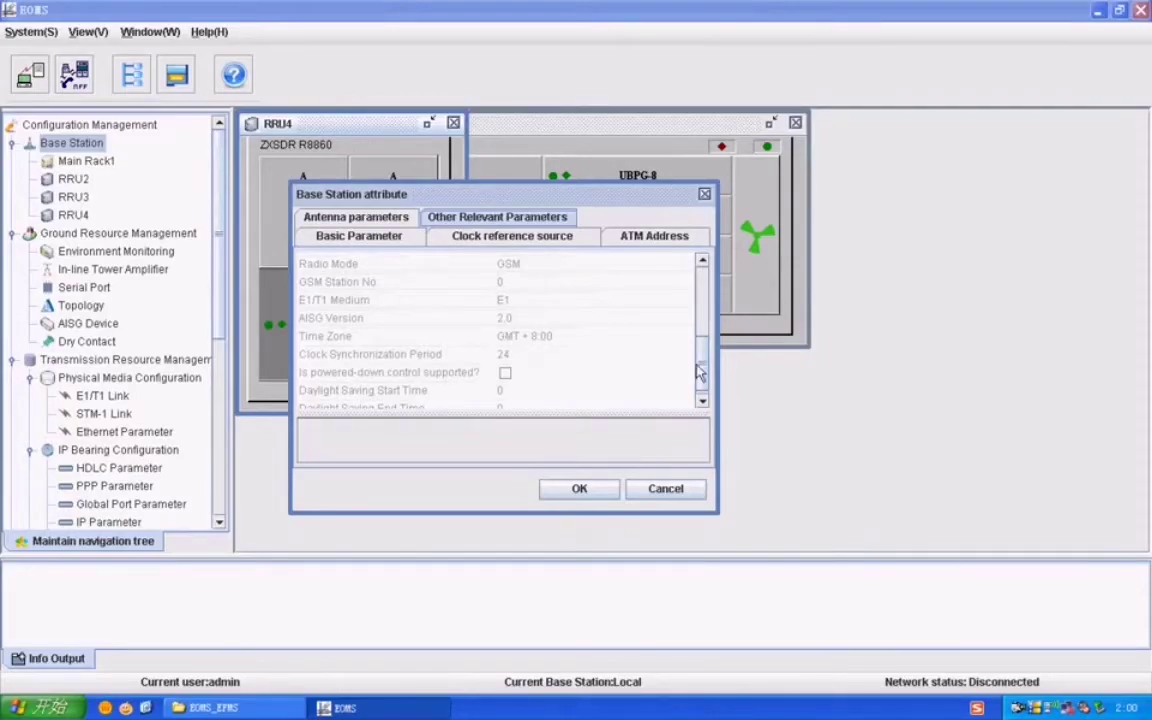
drag(700, 372, 698, 300)
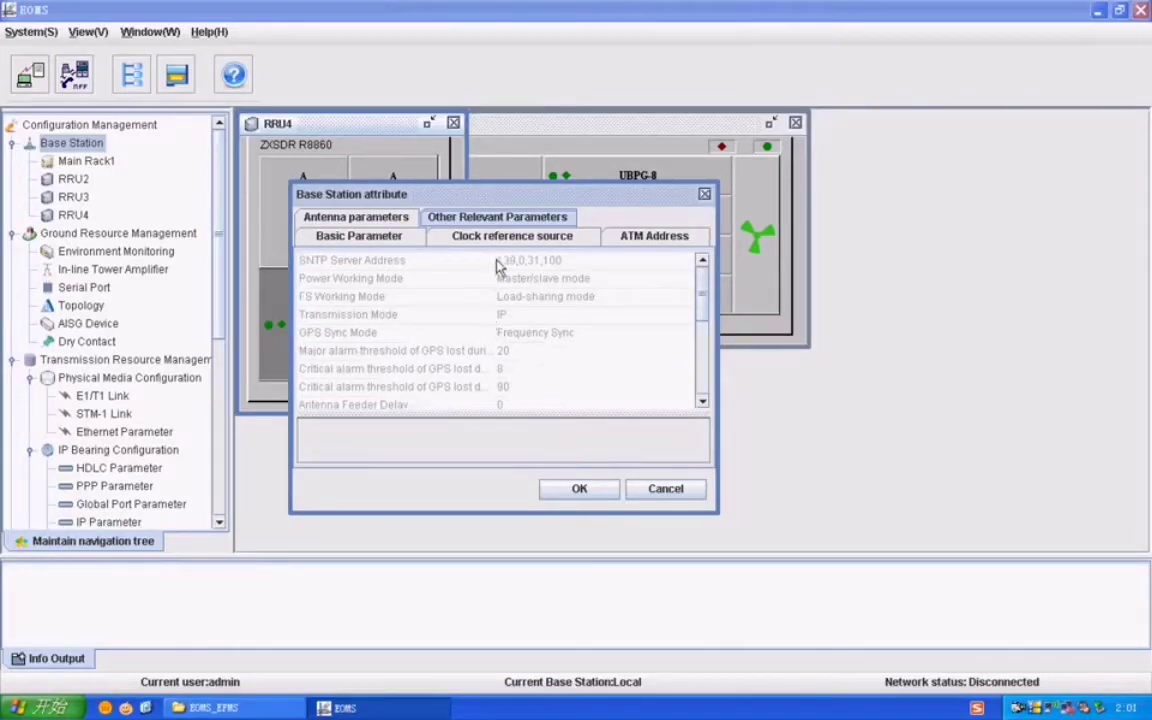
click(355, 230)
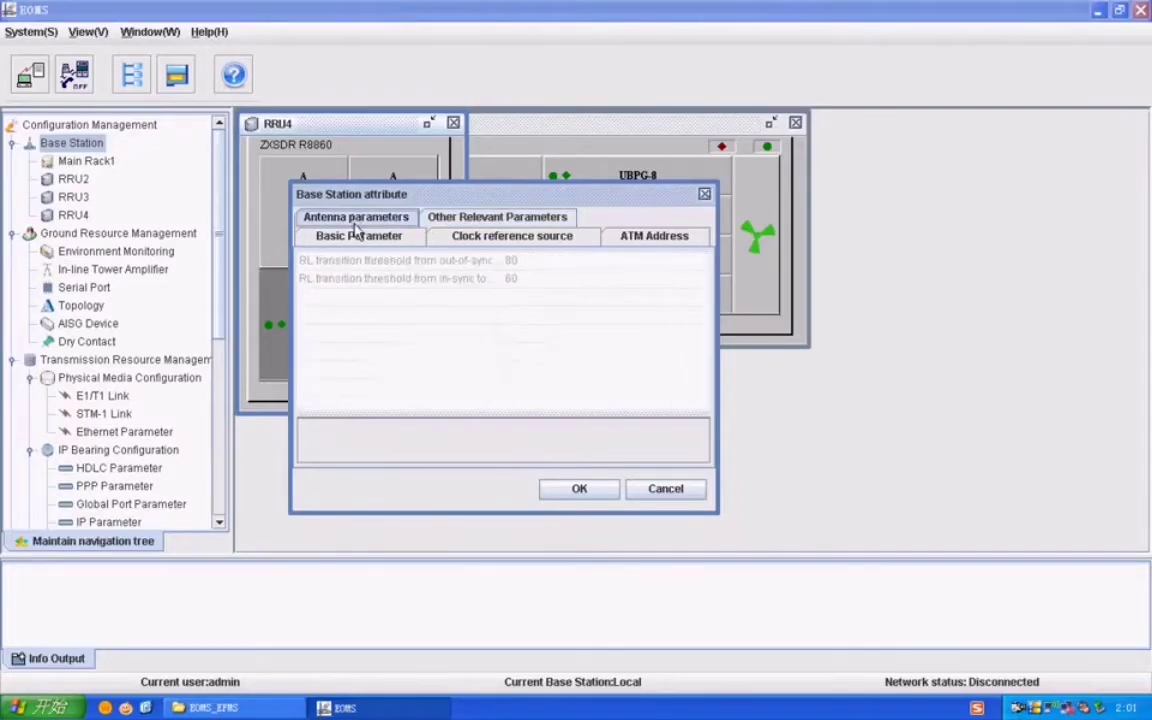
Step: Widen the navigation tree, open Environment Monitoring, and inspect the CC-1 temperature rising threshold unchanged
click(580, 494)
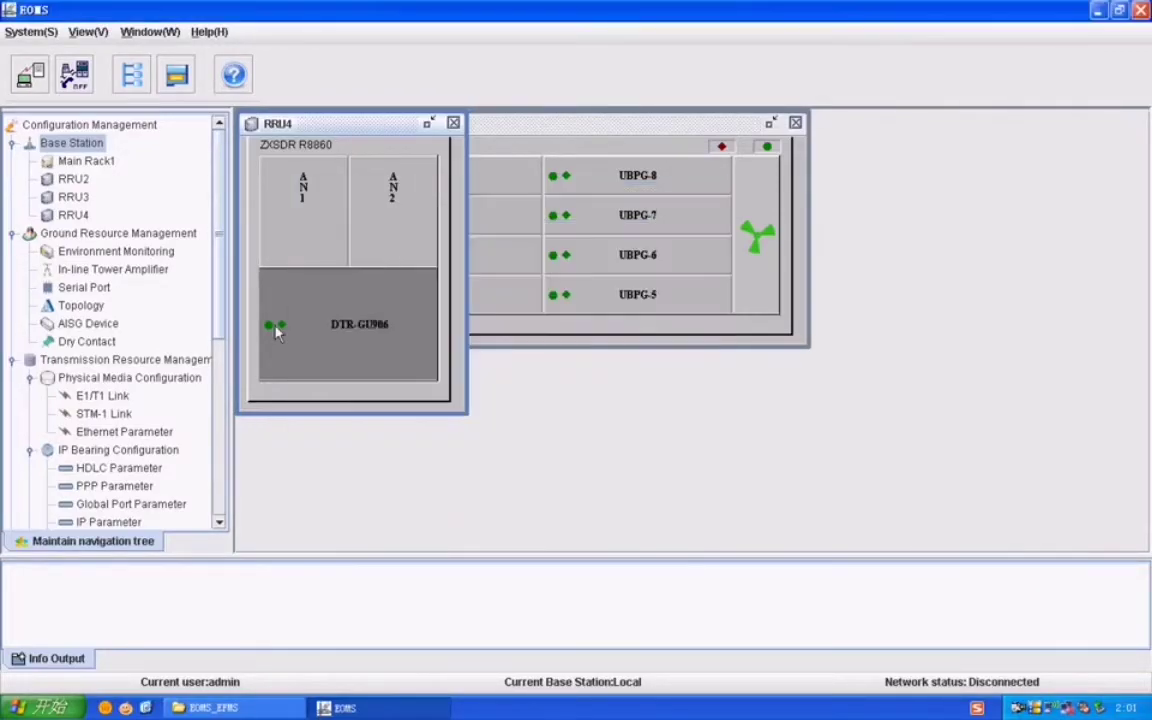
drag(222, 271, 330, 271)
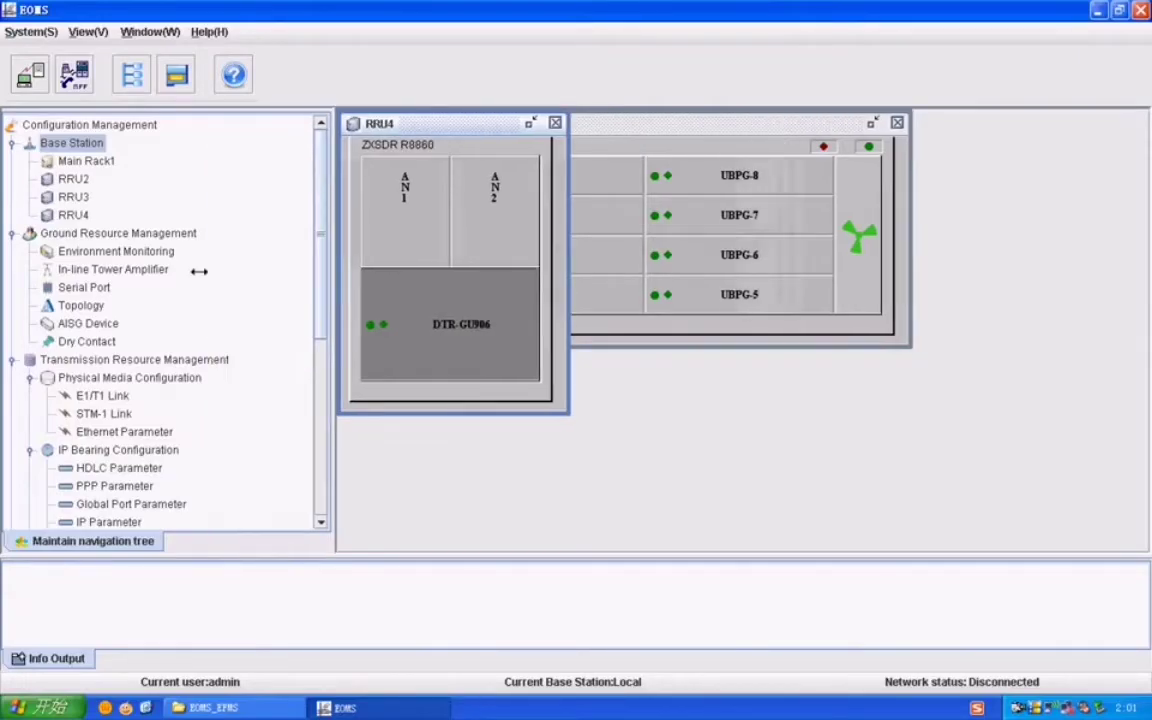
double_click(155, 251)
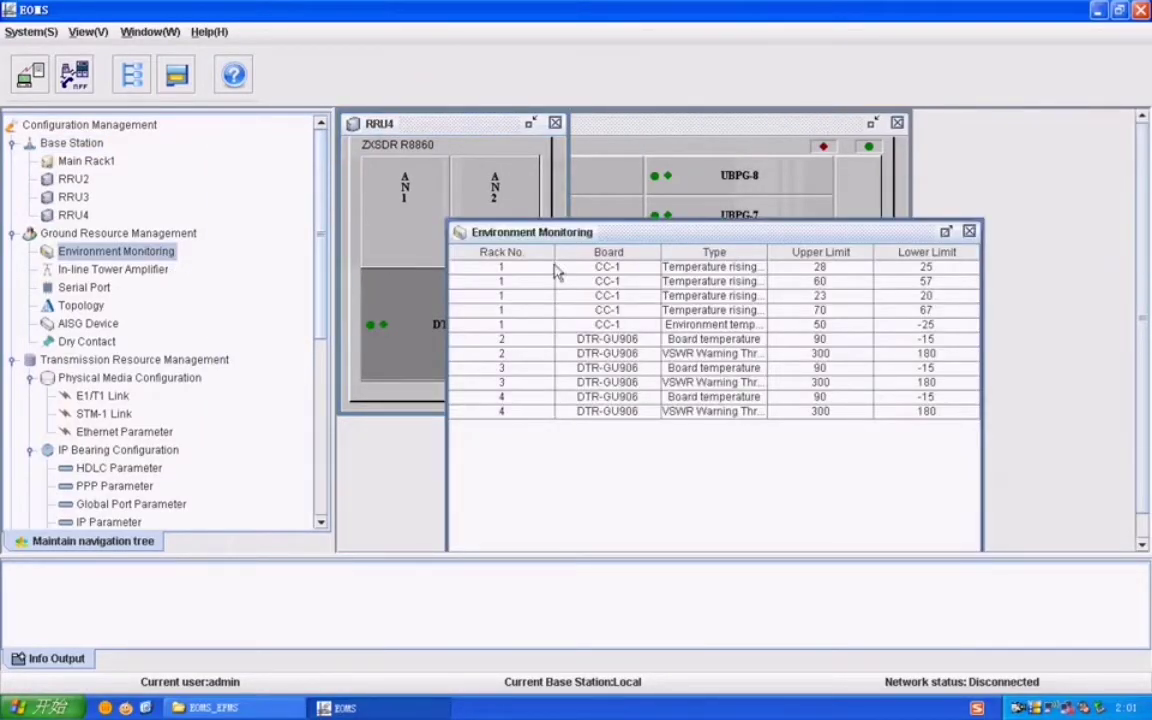
click(704, 269)
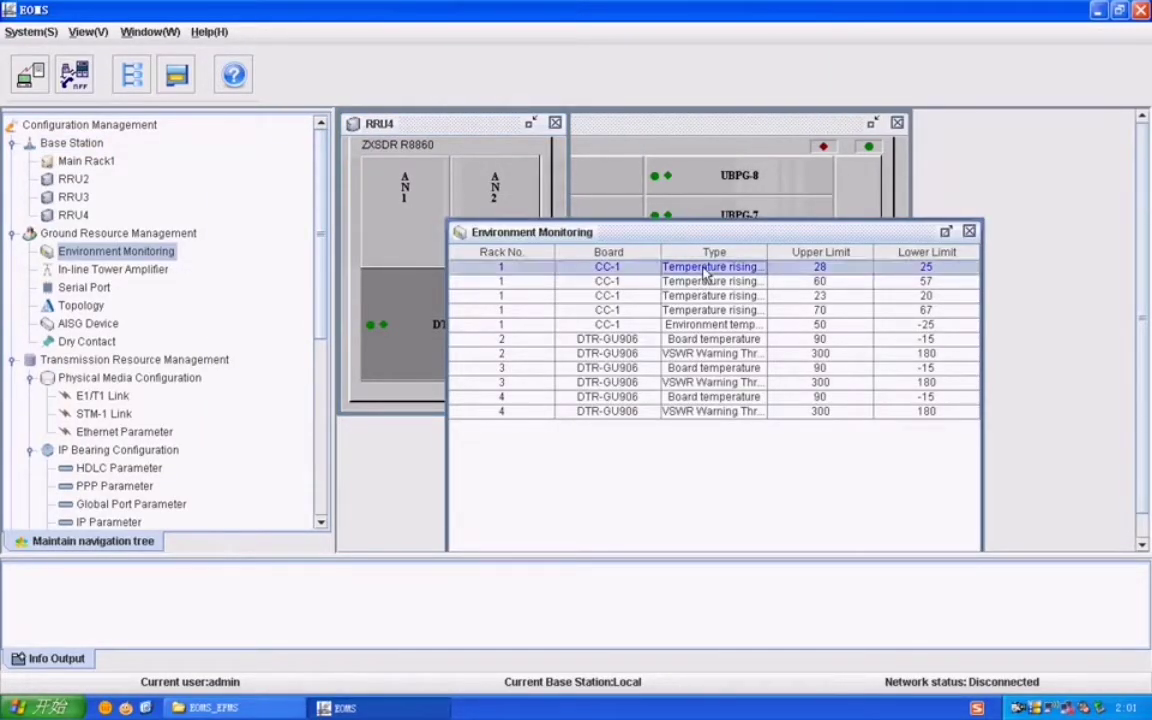
right_click(706, 272)
click(716, 278)
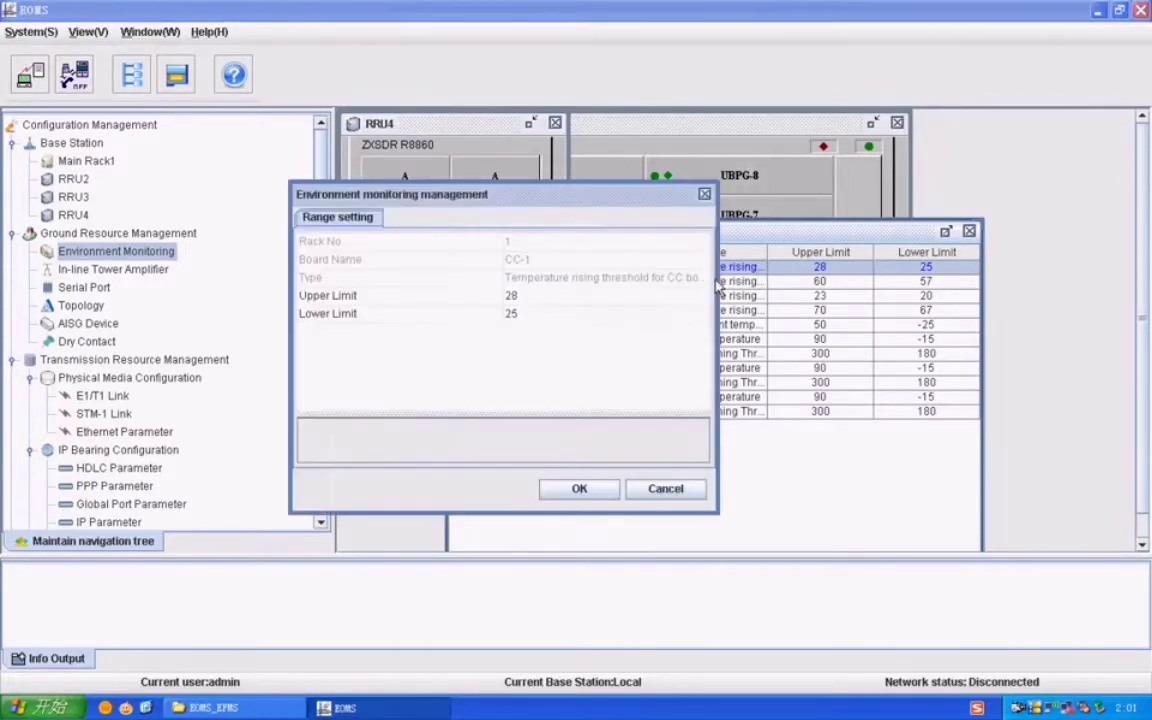
click(582, 279)
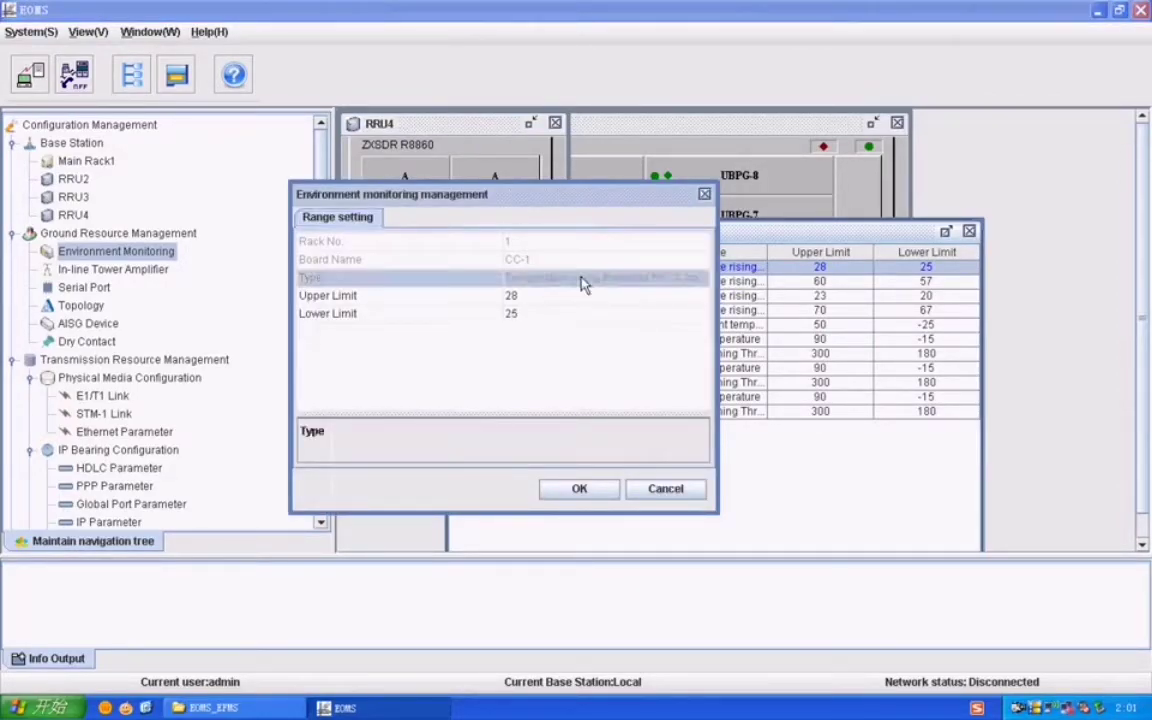
click(580, 490)
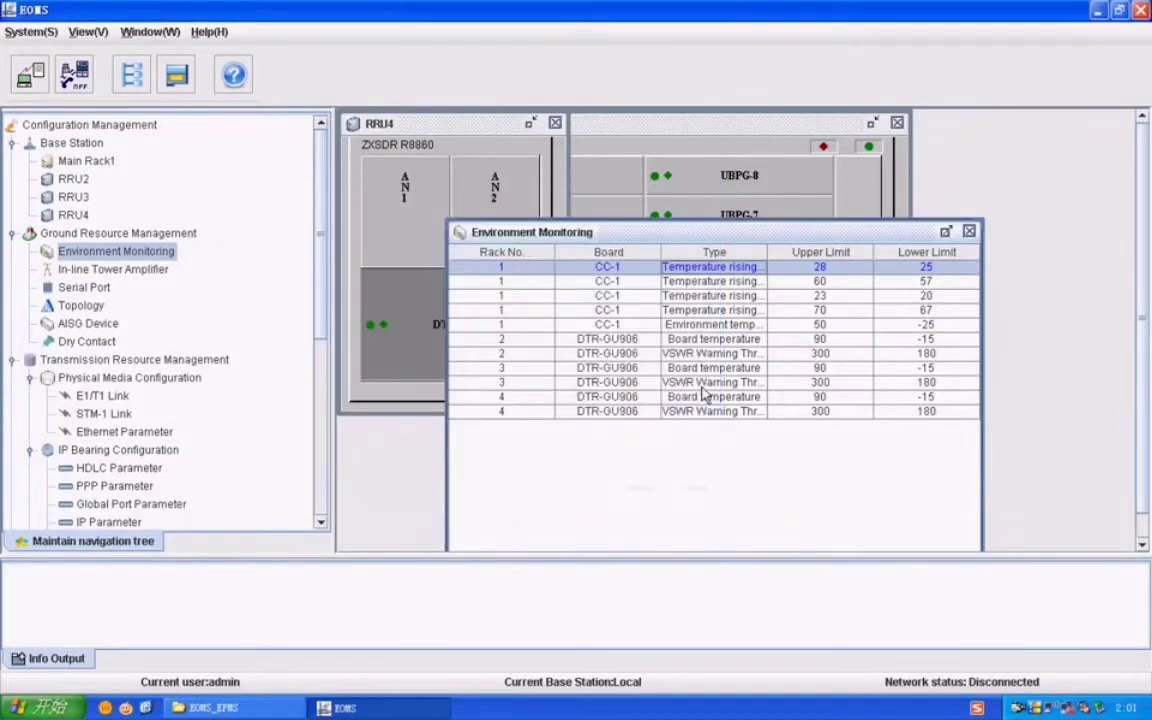
Step: Step through the CC-1 and rack 2–4 board temperature and VSWR warning threshold rows
click(590, 324)
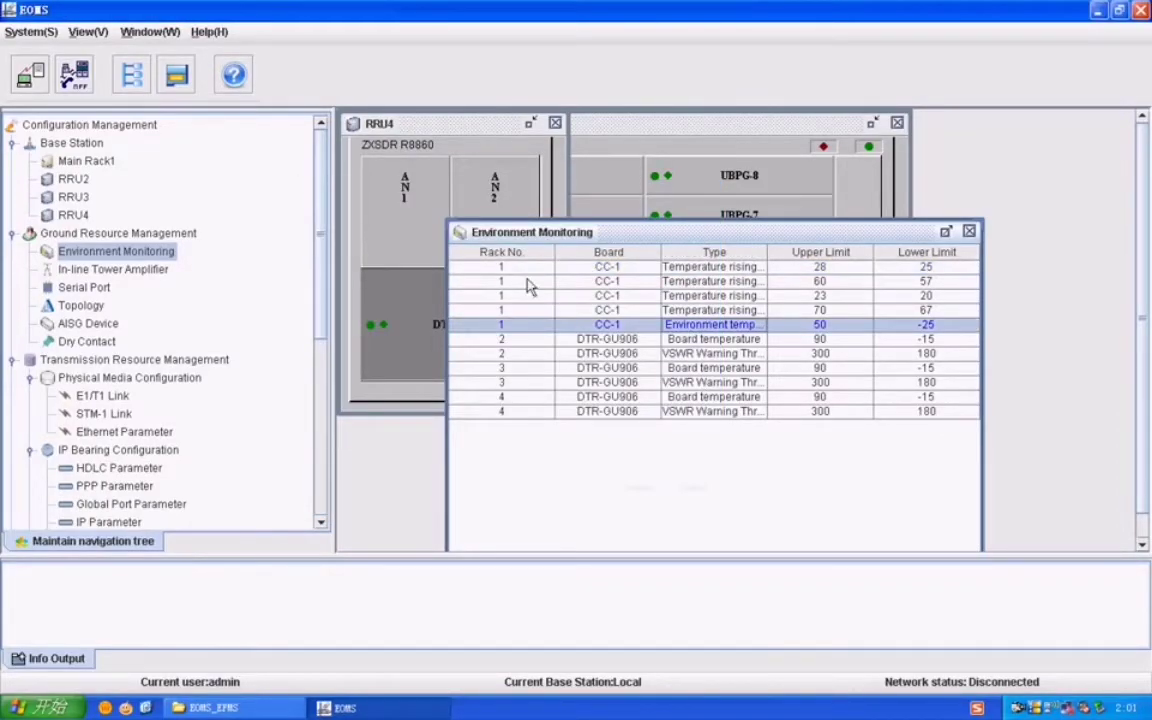
click(606, 268)
click(610, 282)
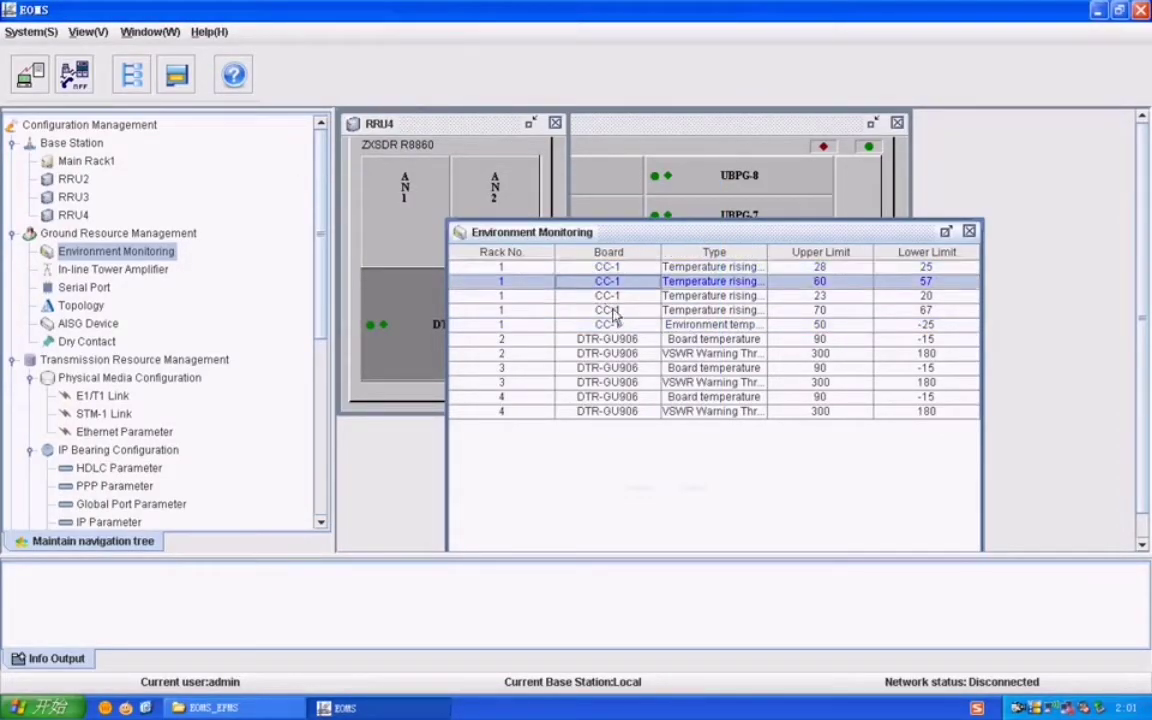
key(Down)
key(Down)
key(Down)
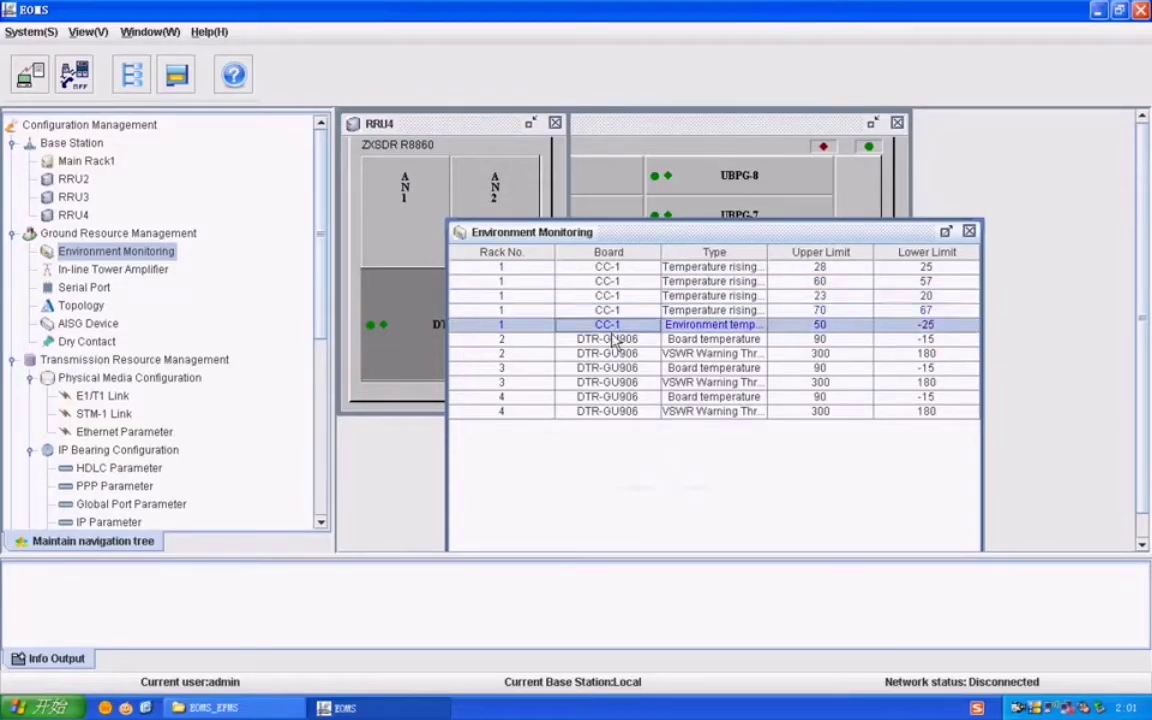
click(593, 342)
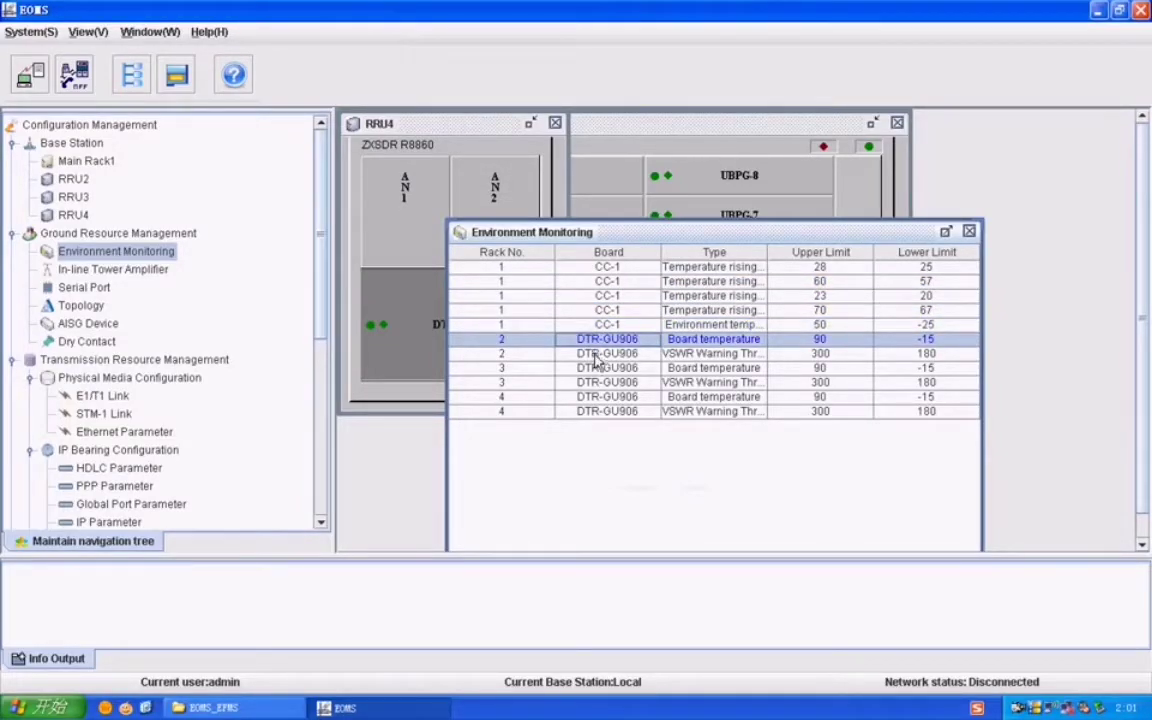
click(594, 356)
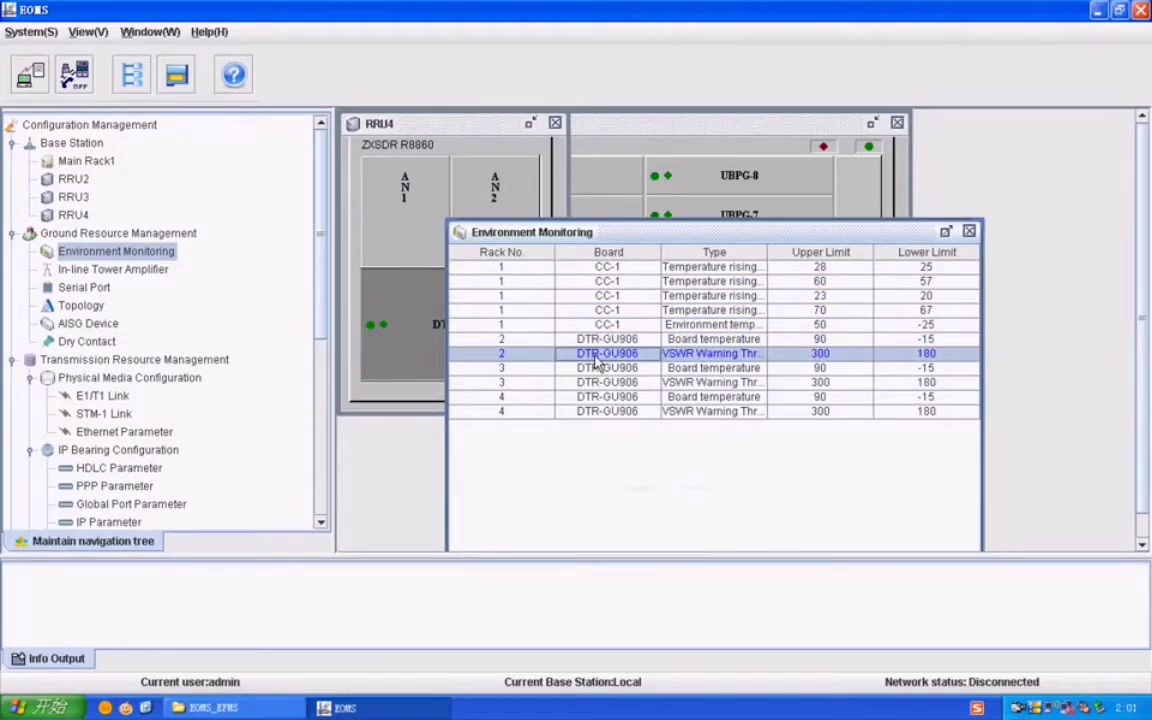
click(507, 370)
click(507, 384)
click(513, 398)
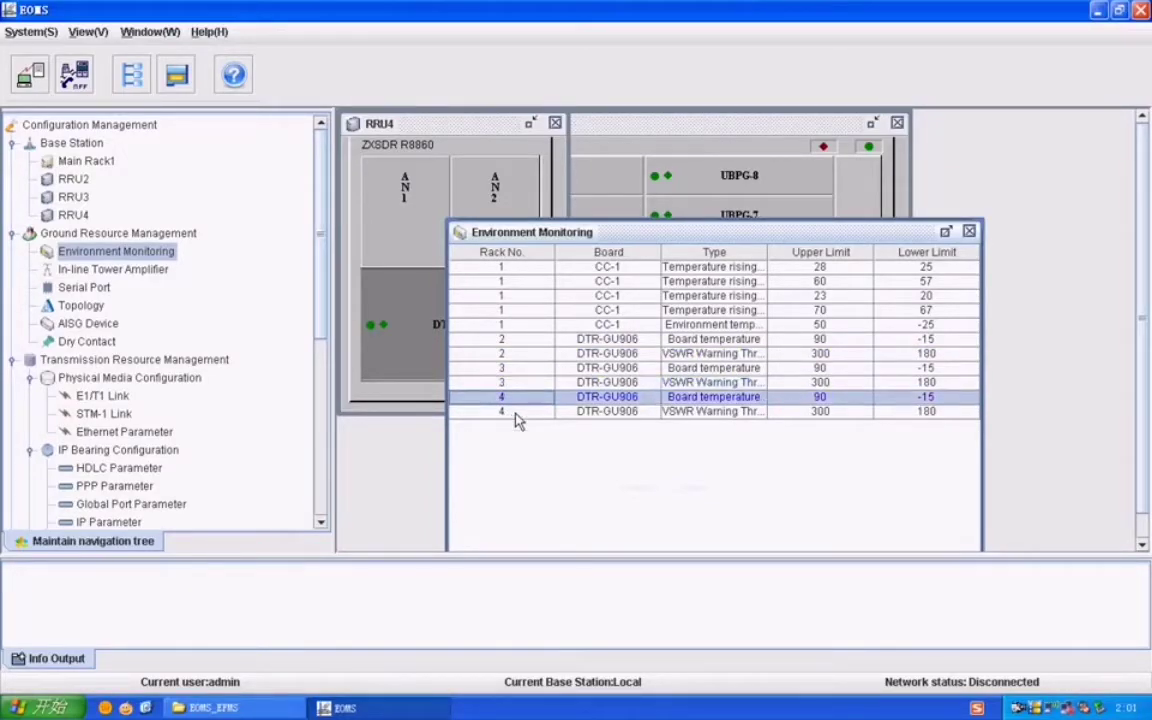
click(518, 414)
click(736, 397)
click(727, 413)
Step: Inspect the rack 4 VSWR warning threshold without changes, then close the Environment Monitoring table
right_click(505, 411)
click(525, 419)
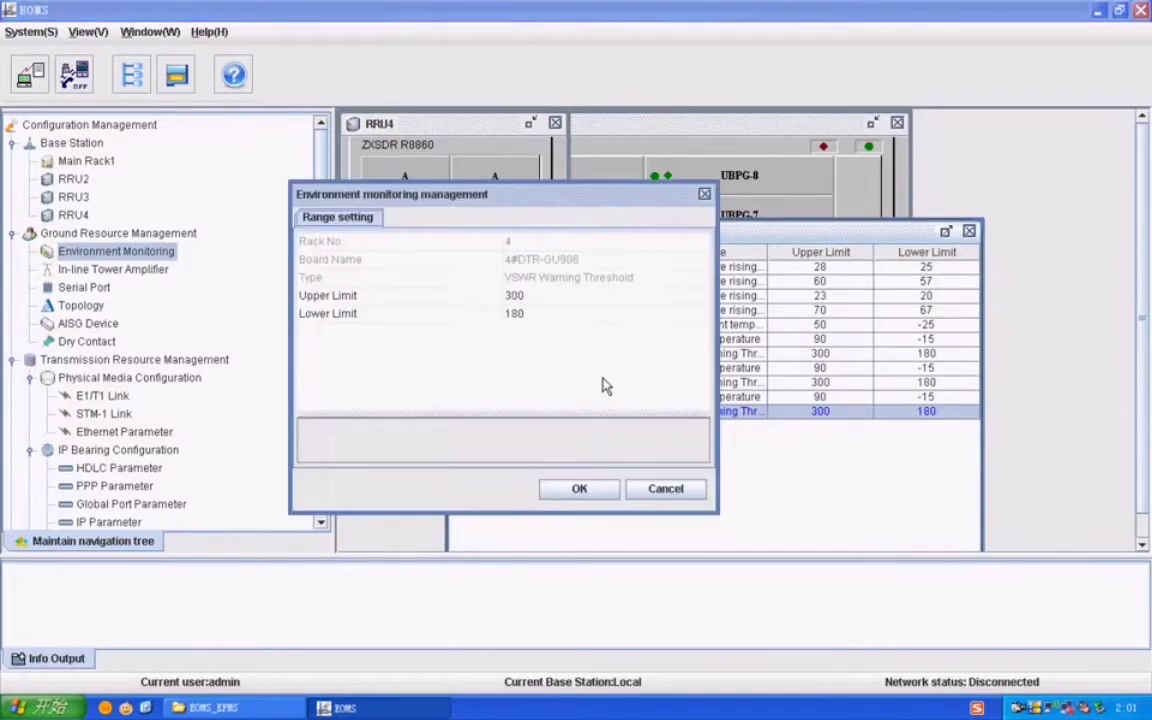
click(666, 490)
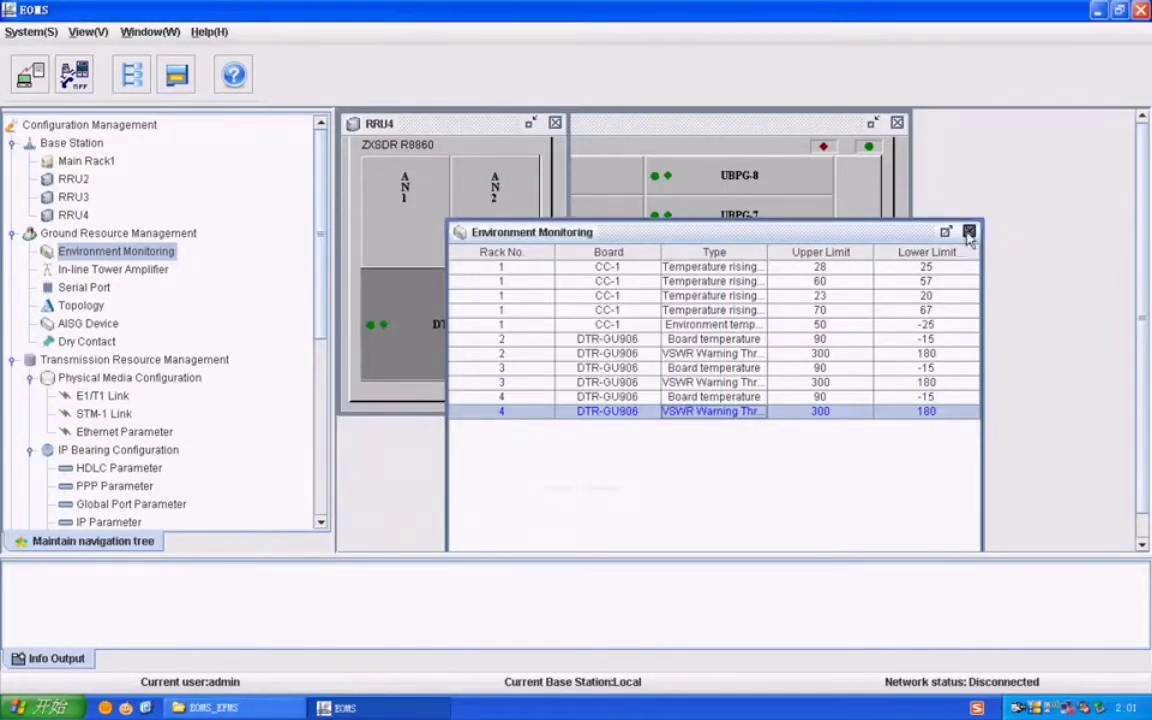
click(969, 233)
click(108, 269)
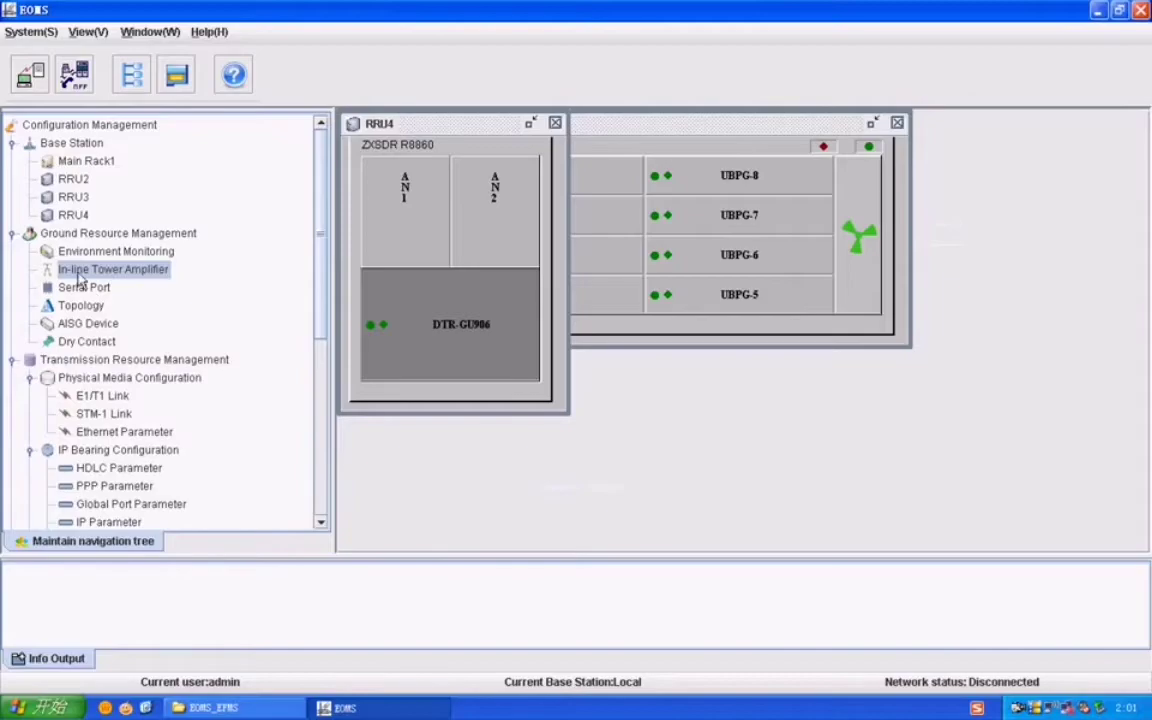
Step: Add a Rack 1 serial port entry for SA-13 on serial port 2
click(83, 288)
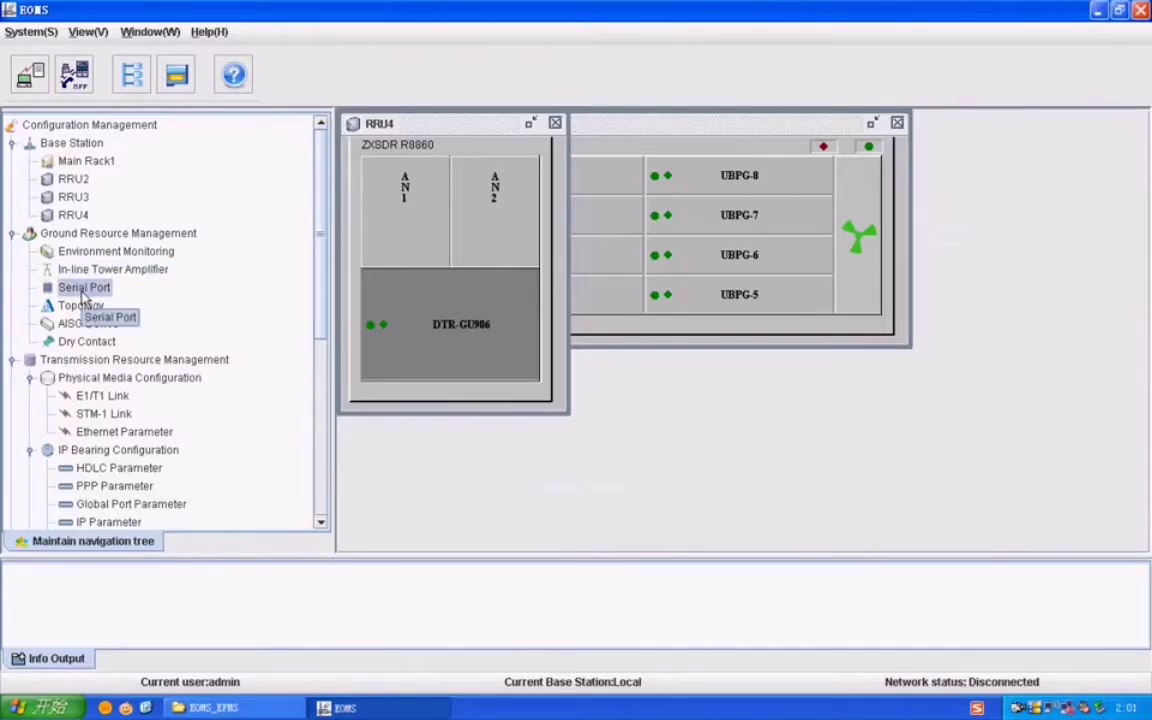
right_click(584, 294)
click(590, 298)
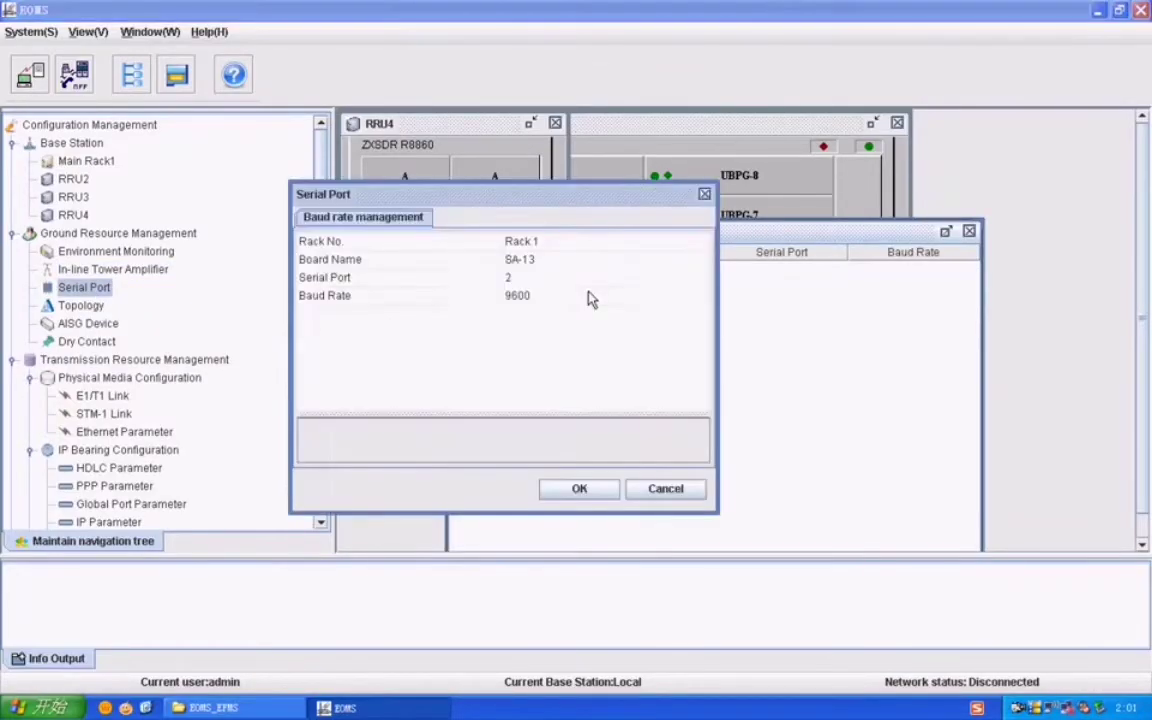
click(527, 281)
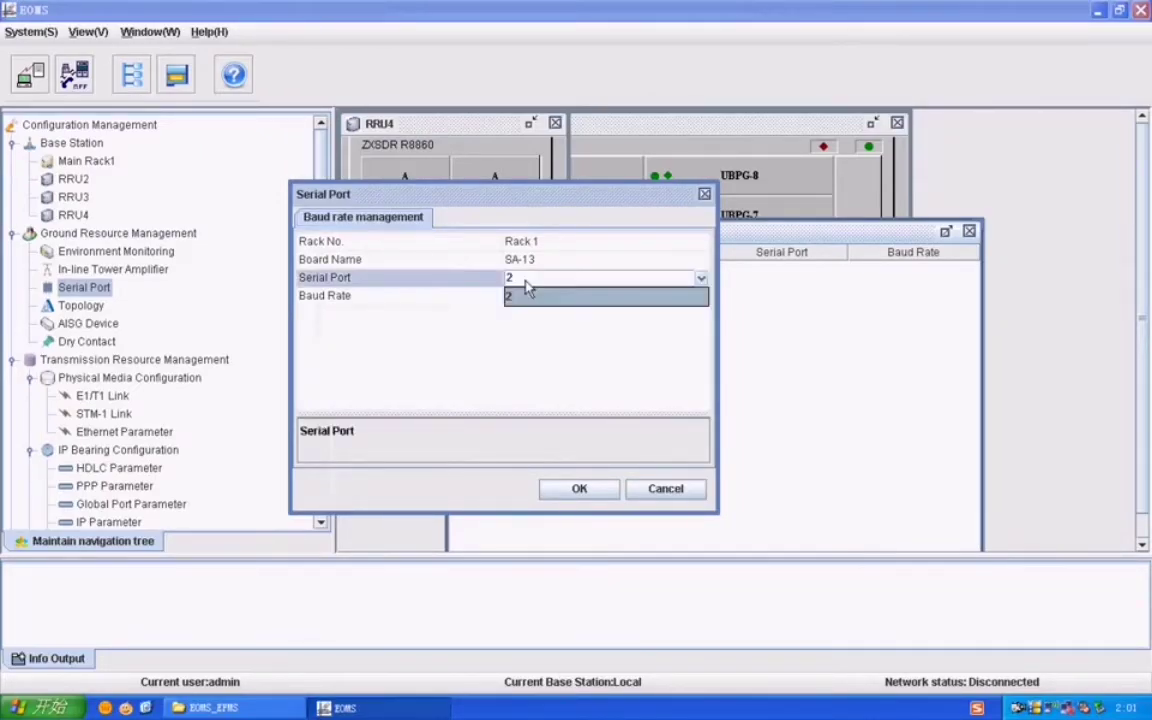
click(527, 290)
click(530, 242)
click(535, 252)
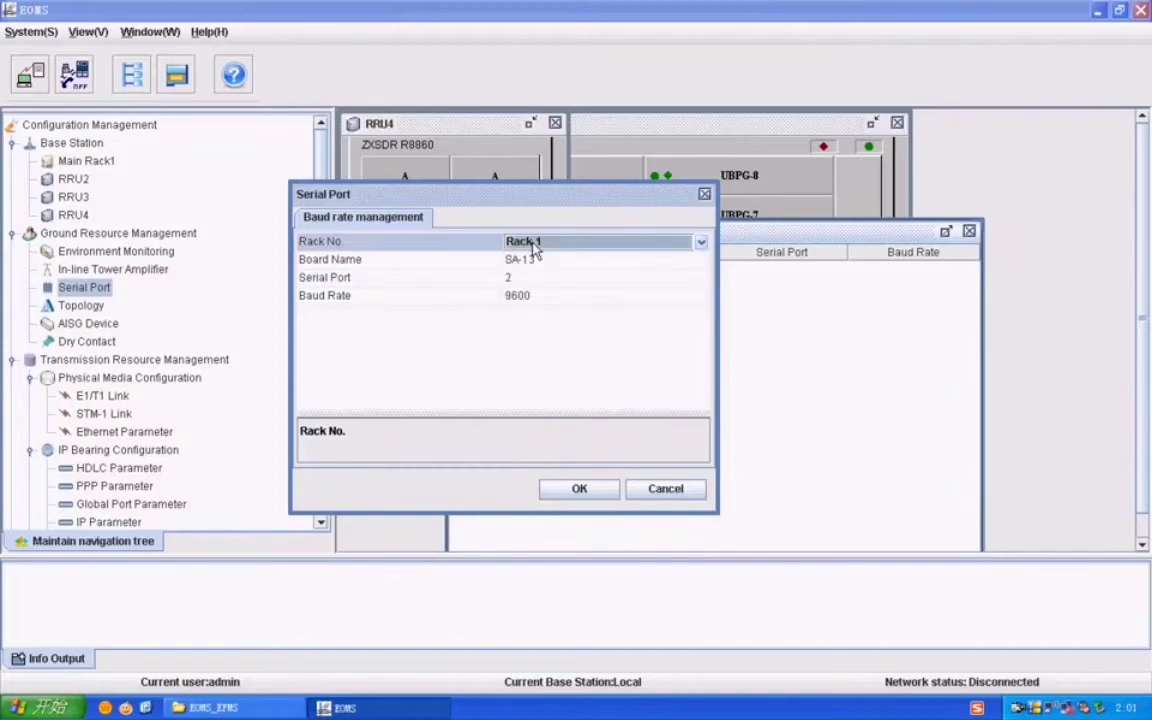
click(579, 488)
Step: Add a second serial port entry for the DTR-GU906 board on Rack 2, port 1
right_click(552, 317)
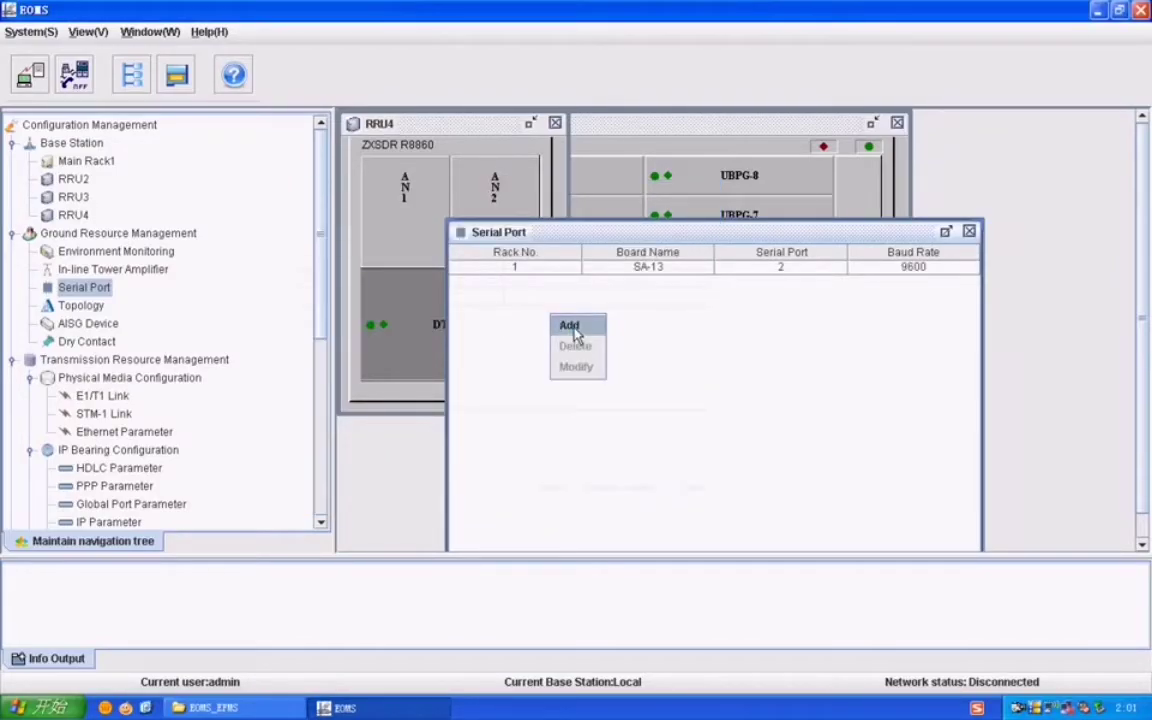
click(570, 326)
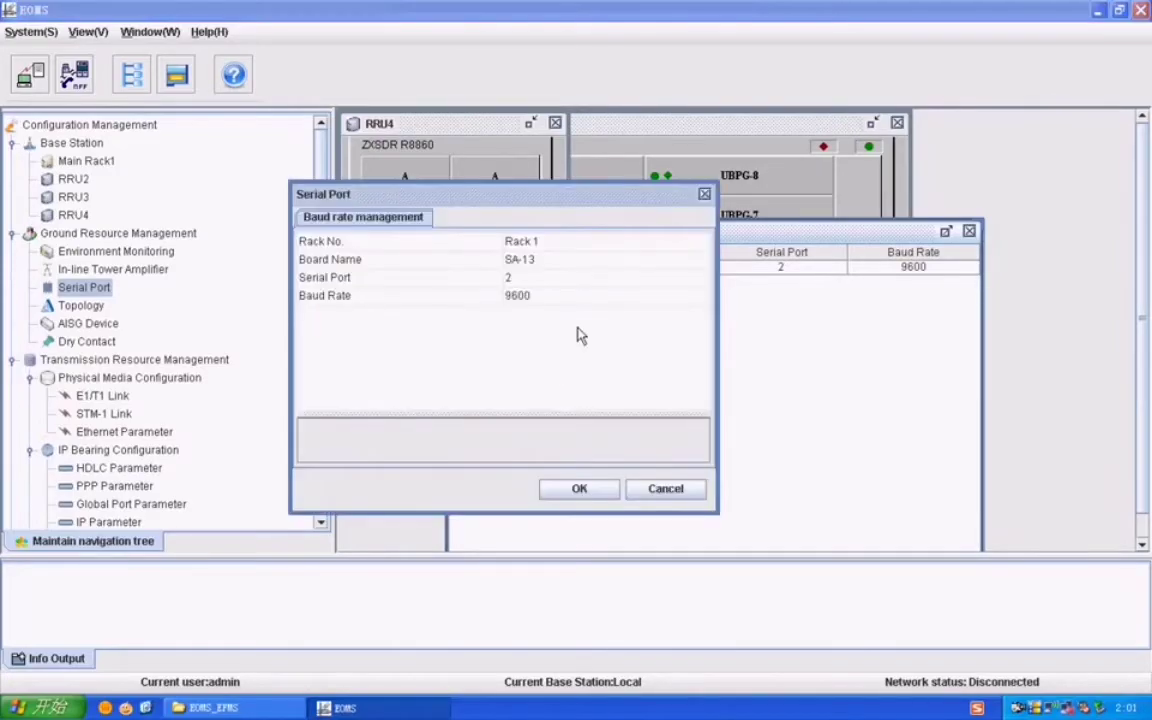
click(537, 277)
click(537, 260)
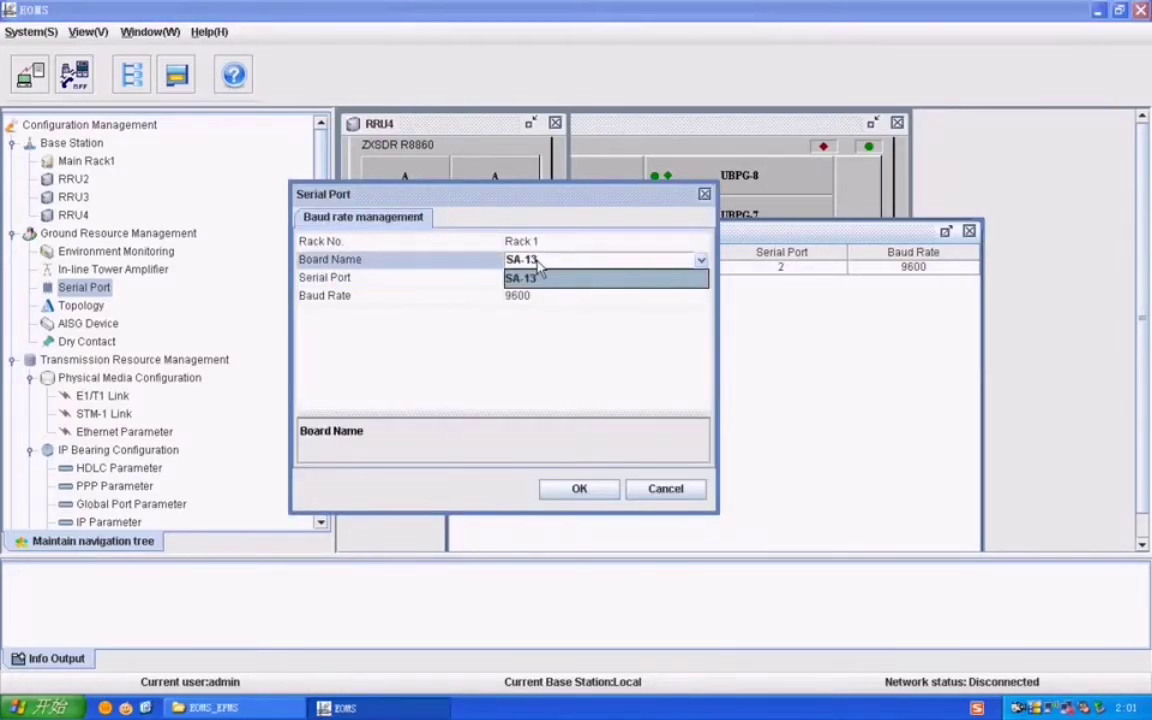
click(537, 262)
click(535, 243)
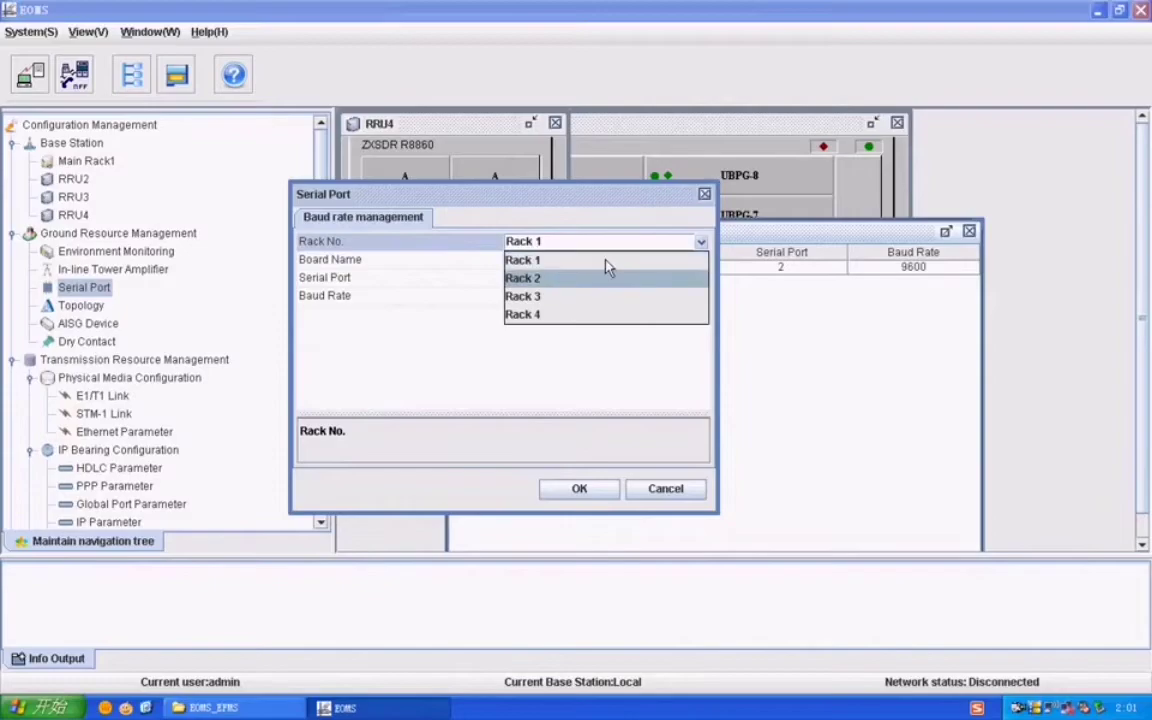
click(605, 277)
click(516, 279)
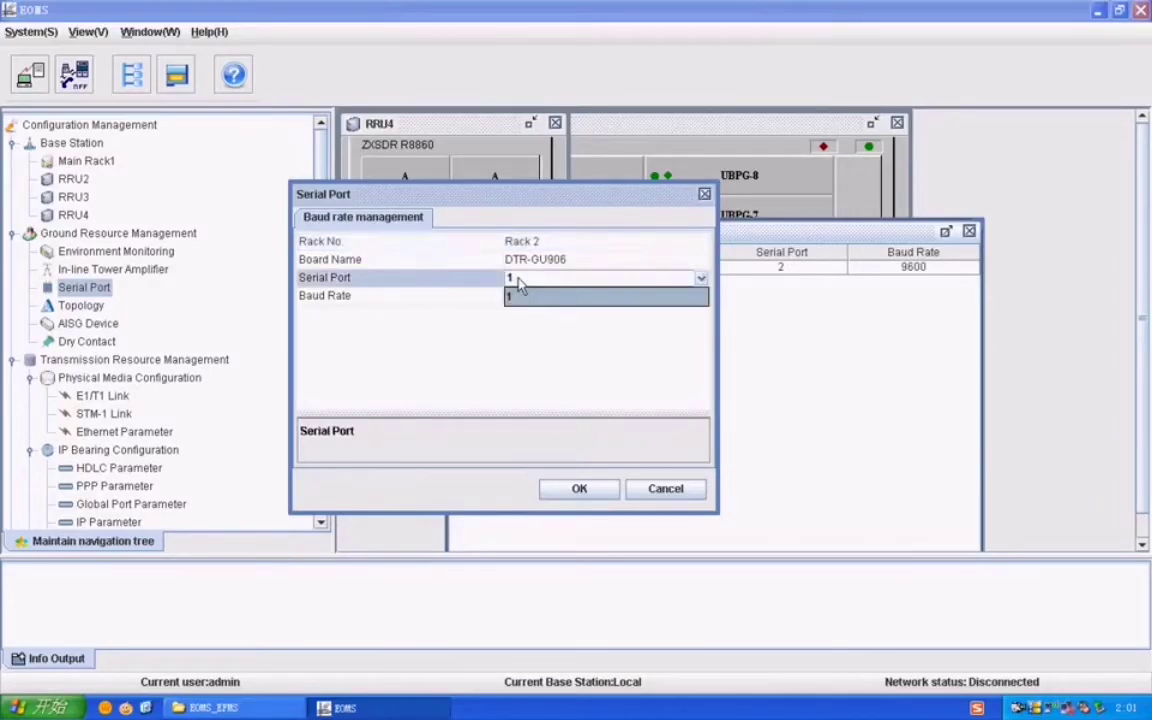
click(520, 296)
click(577, 489)
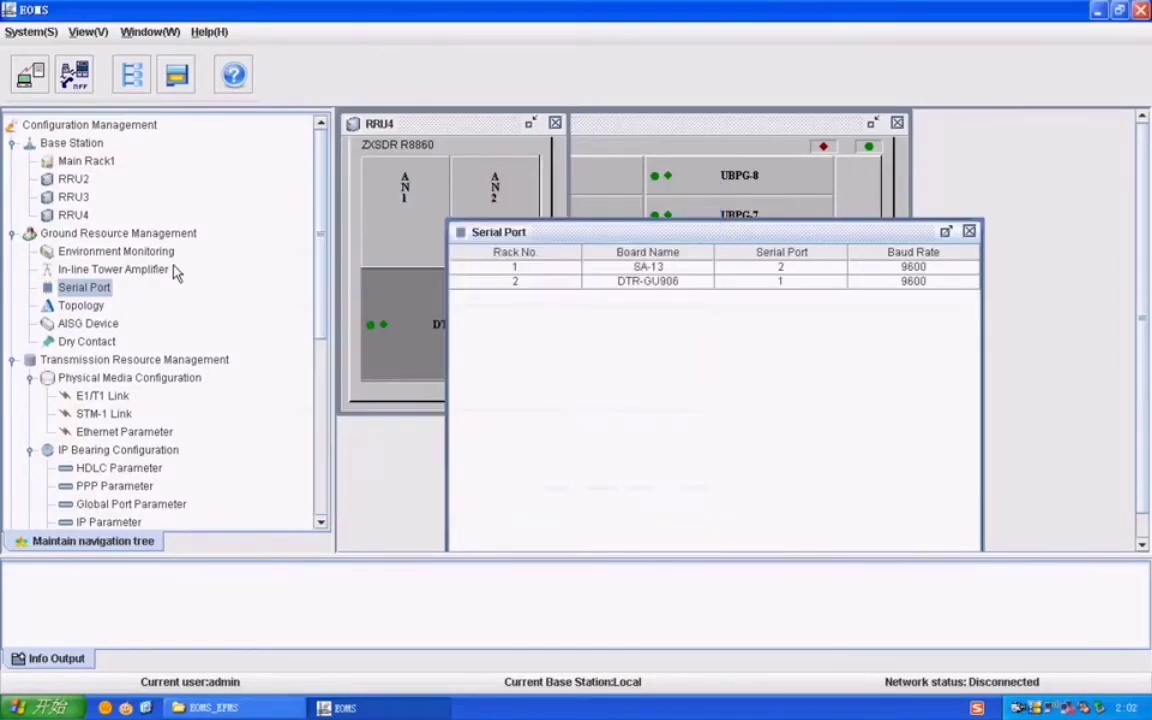
Step: Open the Topology table and start a link with FS-4 as higher-level board, closing without saving
click(969, 231)
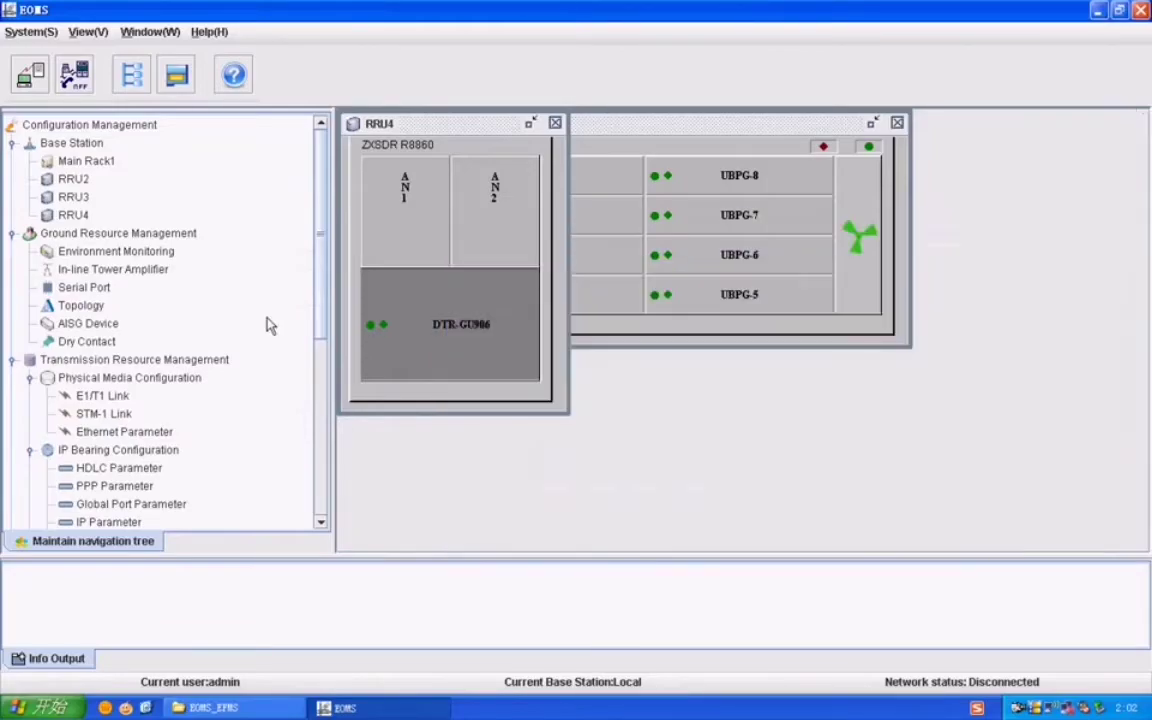
double_click(80, 305)
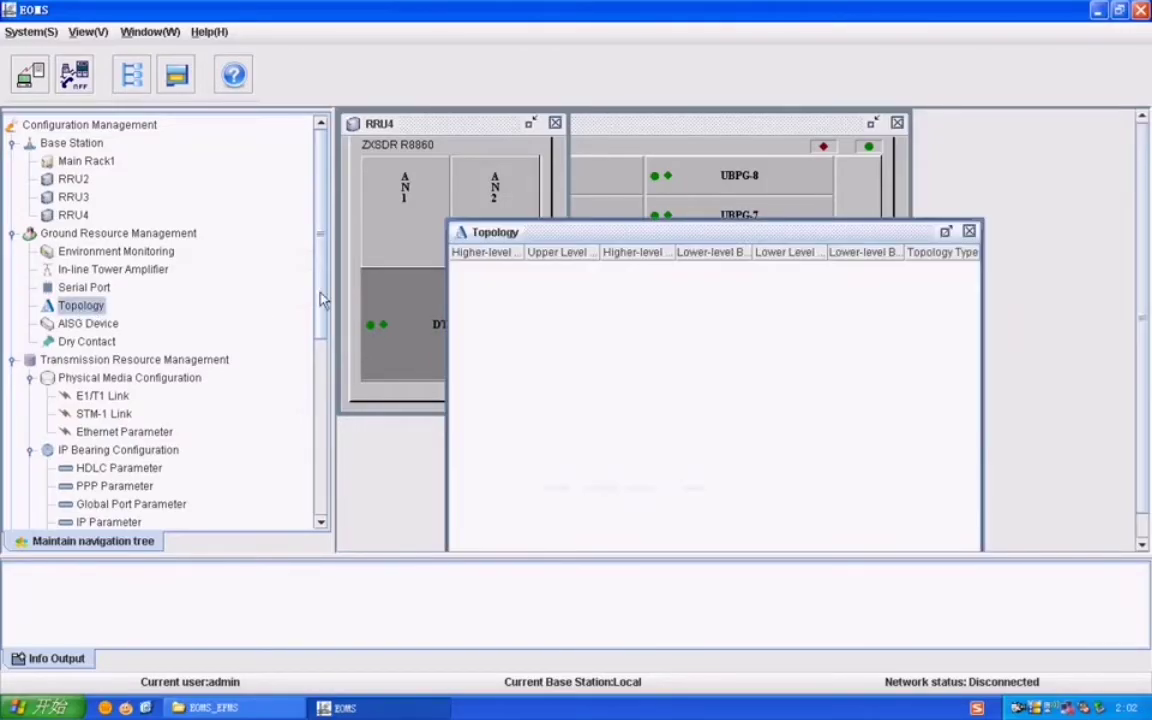
drag(321, 298, 324, 476)
right_click(618, 294)
click(648, 305)
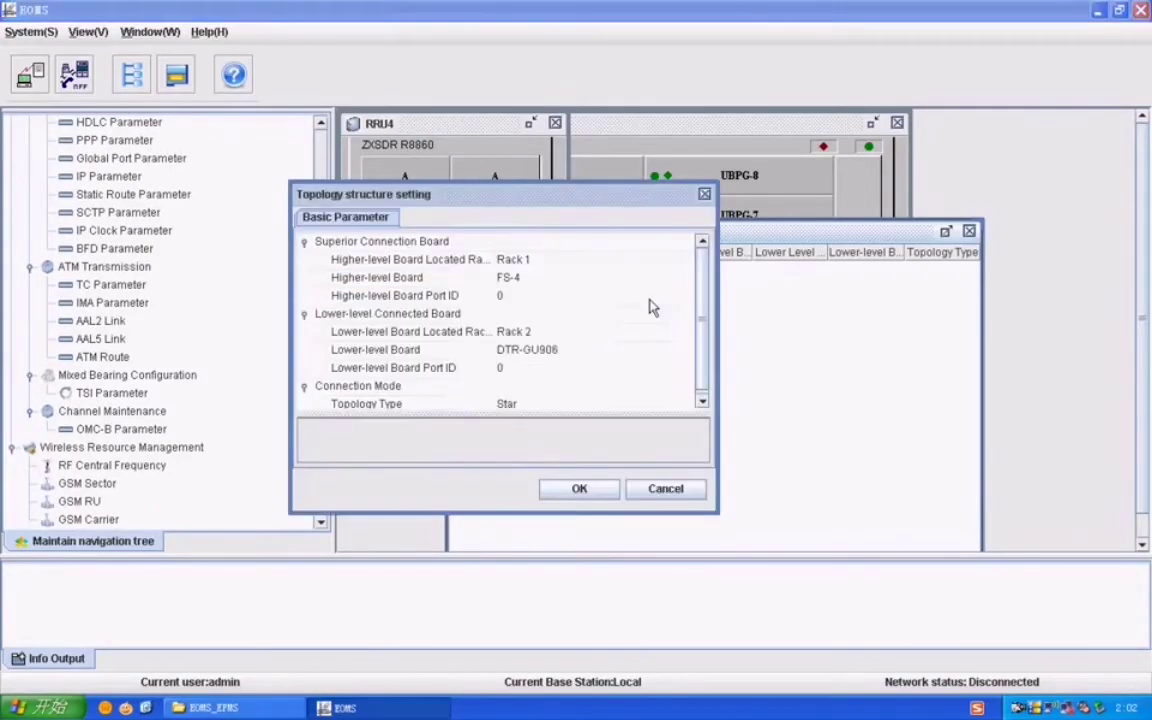
click(519, 280)
click(519, 280)
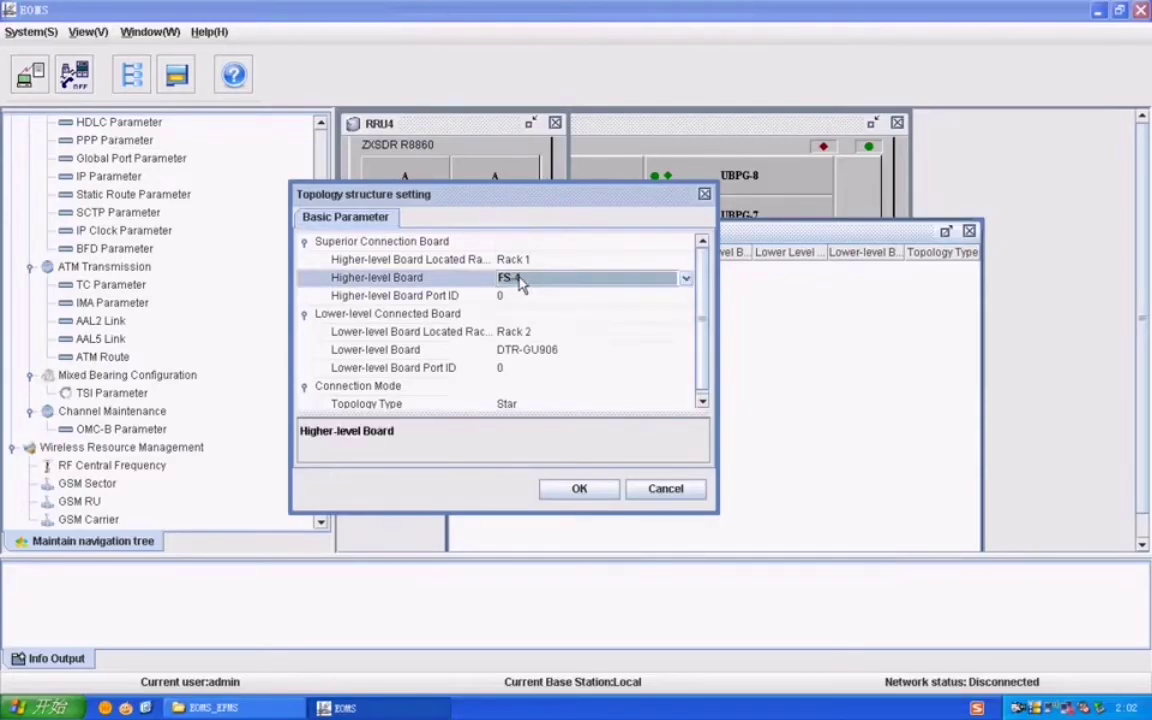
click(705, 194)
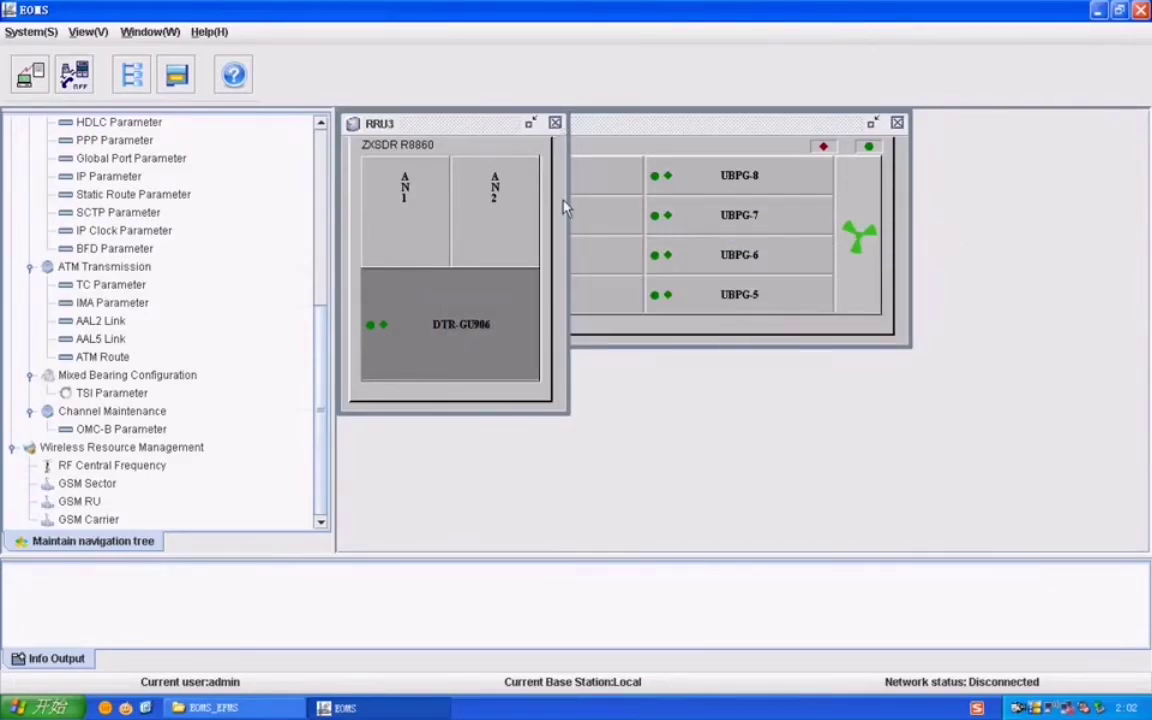
Step: Close the RRU3 view and select the FS-4 and FS-3 boards in Main Rack1
click(555, 123)
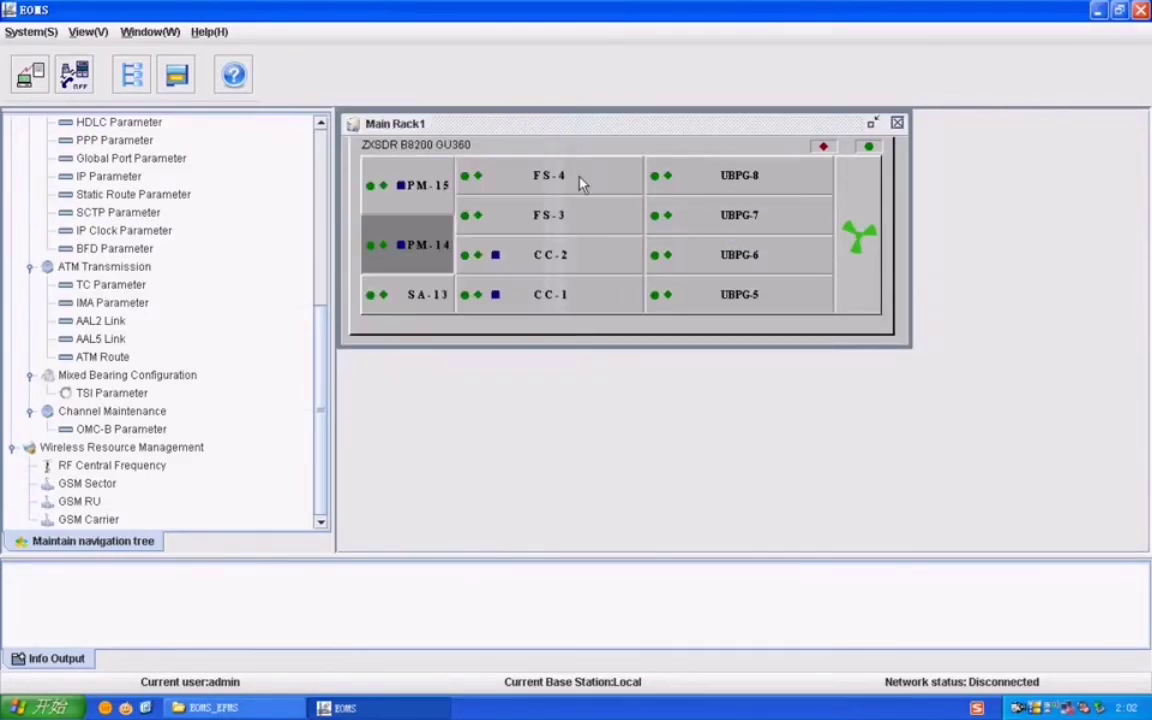
click(581, 180)
click(581, 215)
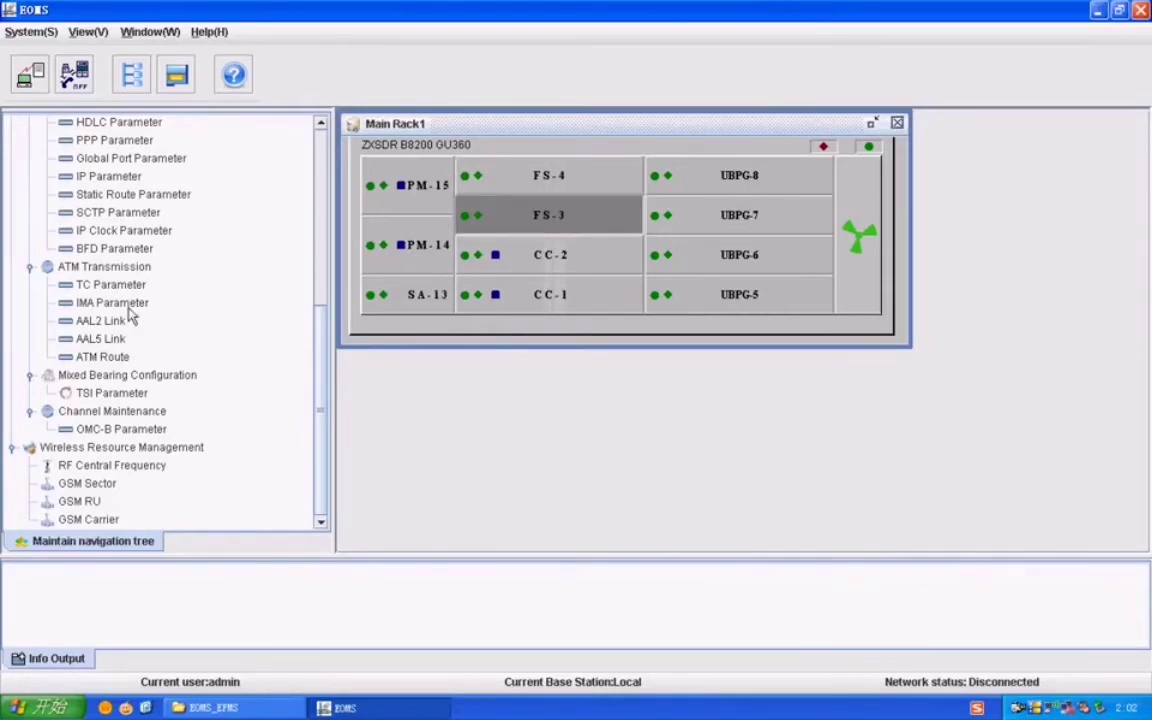
scroll(170, 205, up, 1)
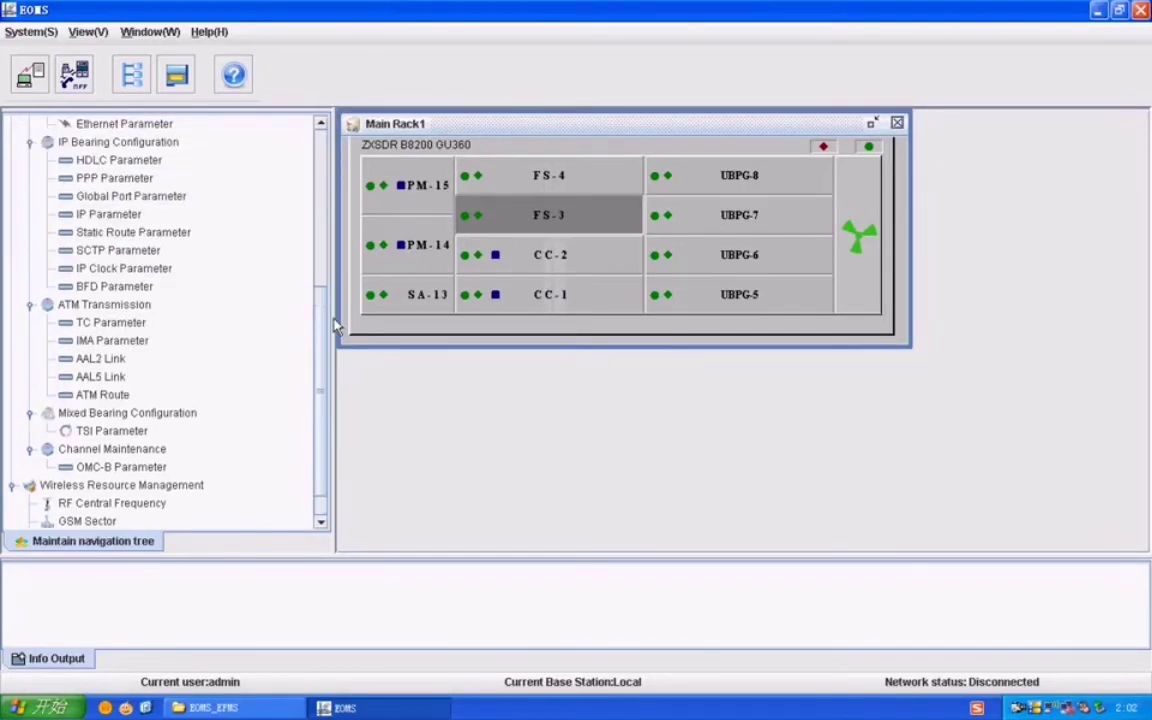
drag(321, 321, 322, 177)
scroll(321, 177, down, 2)
Step: Add a topology link from FS-4 port 0 to the Rack 2 lower-level board and save
click(80, 181)
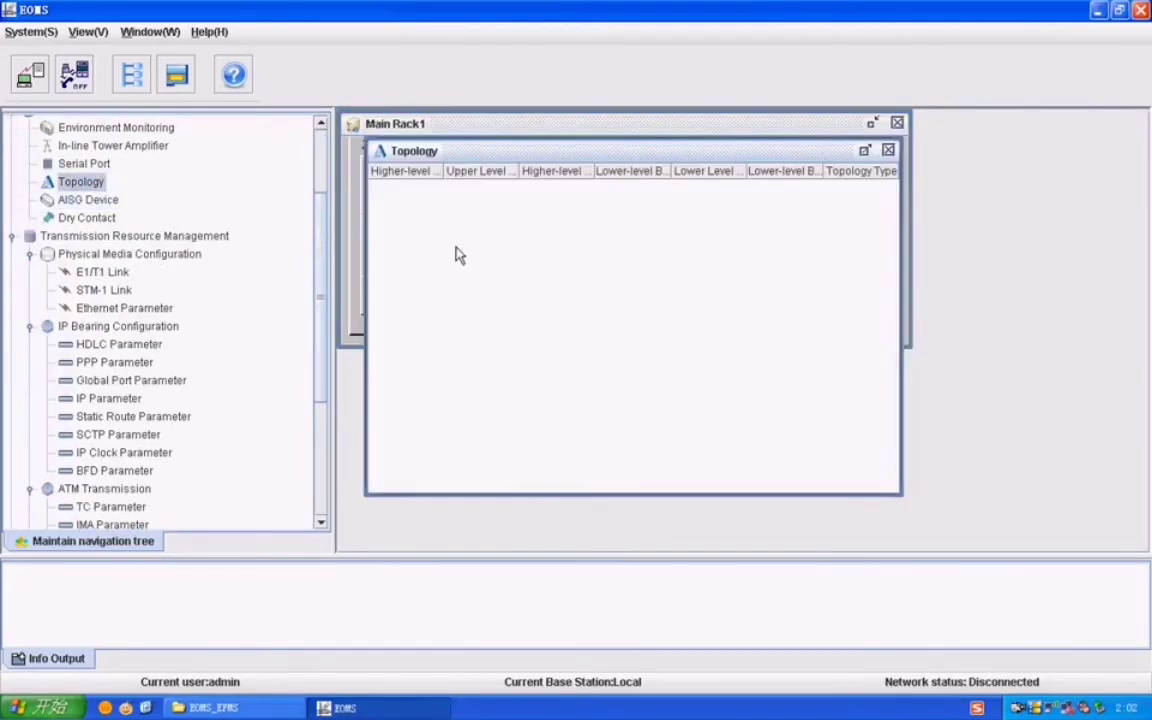
right_click(468, 238)
click(485, 246)
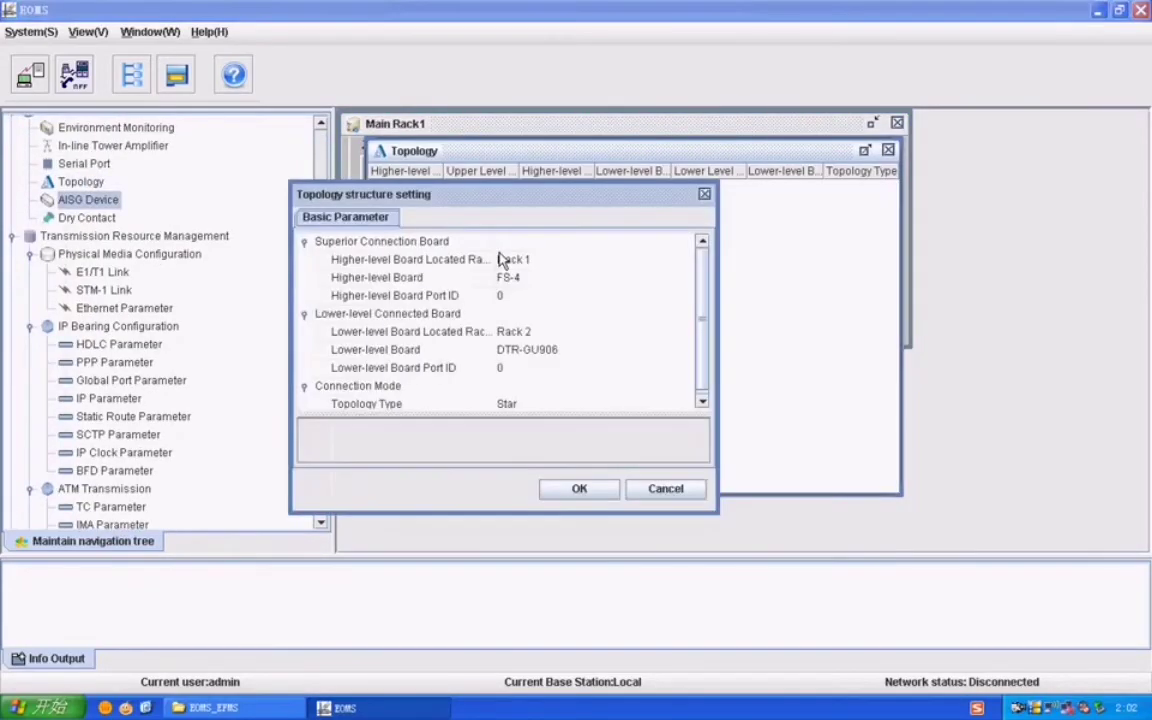
click(532, 279)
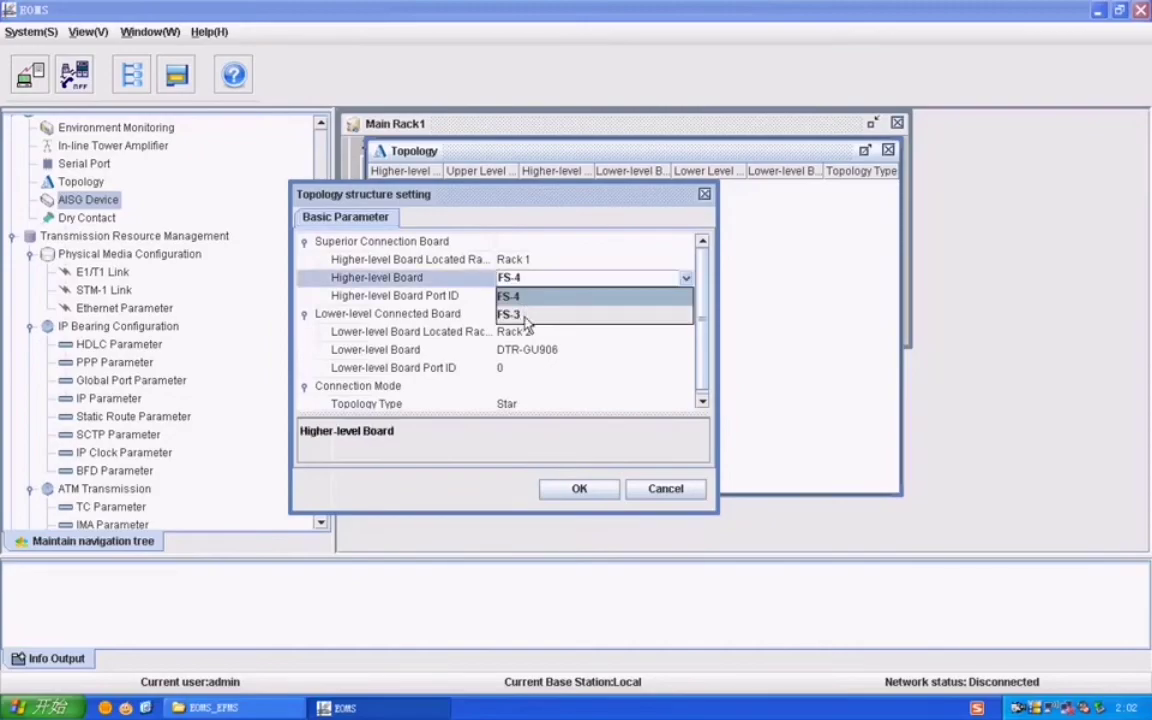
click(525, 298)
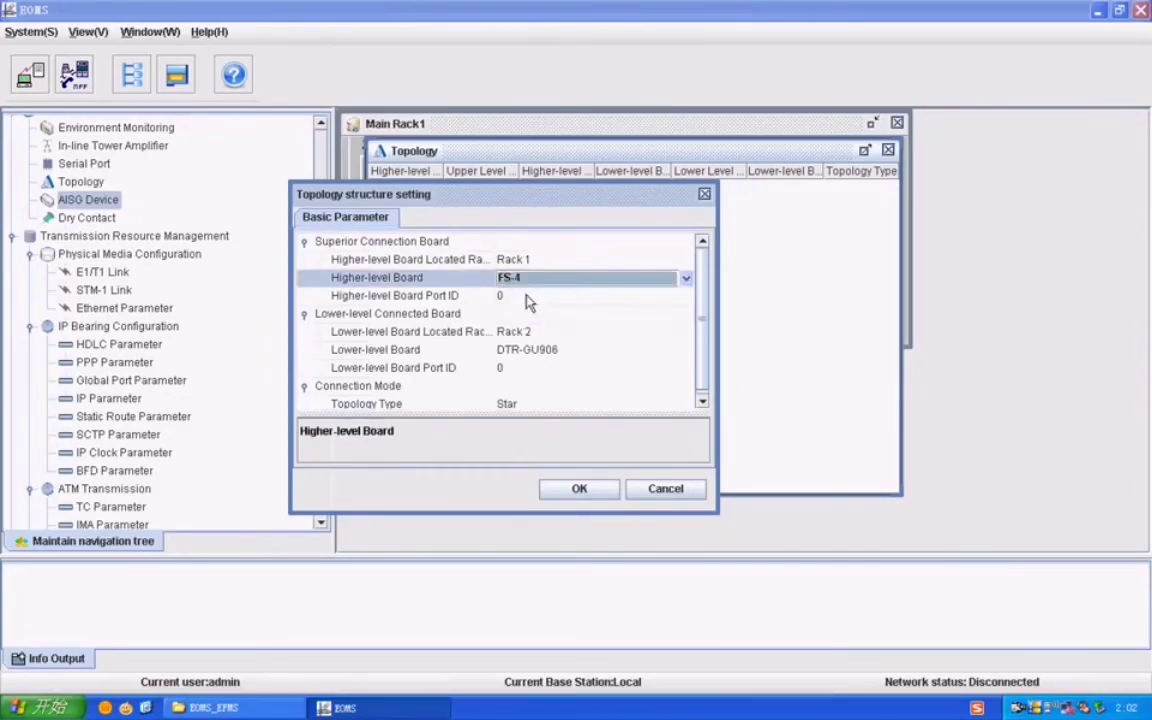
click(517, 298)
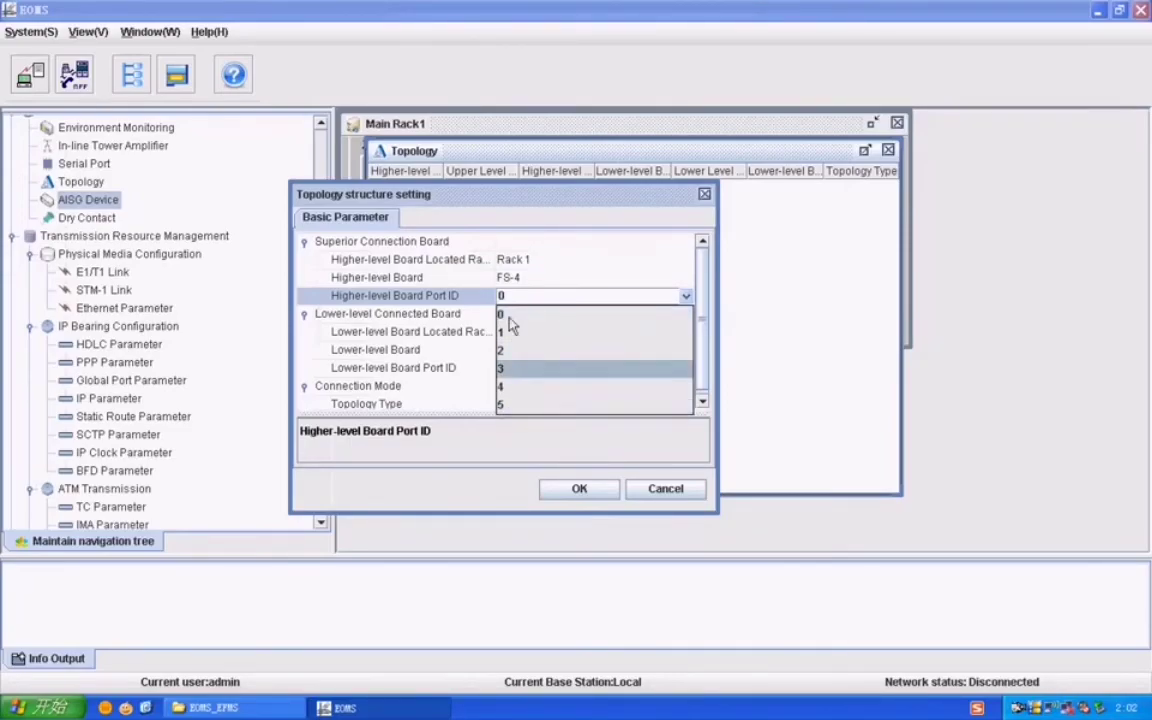
click(510, 316)
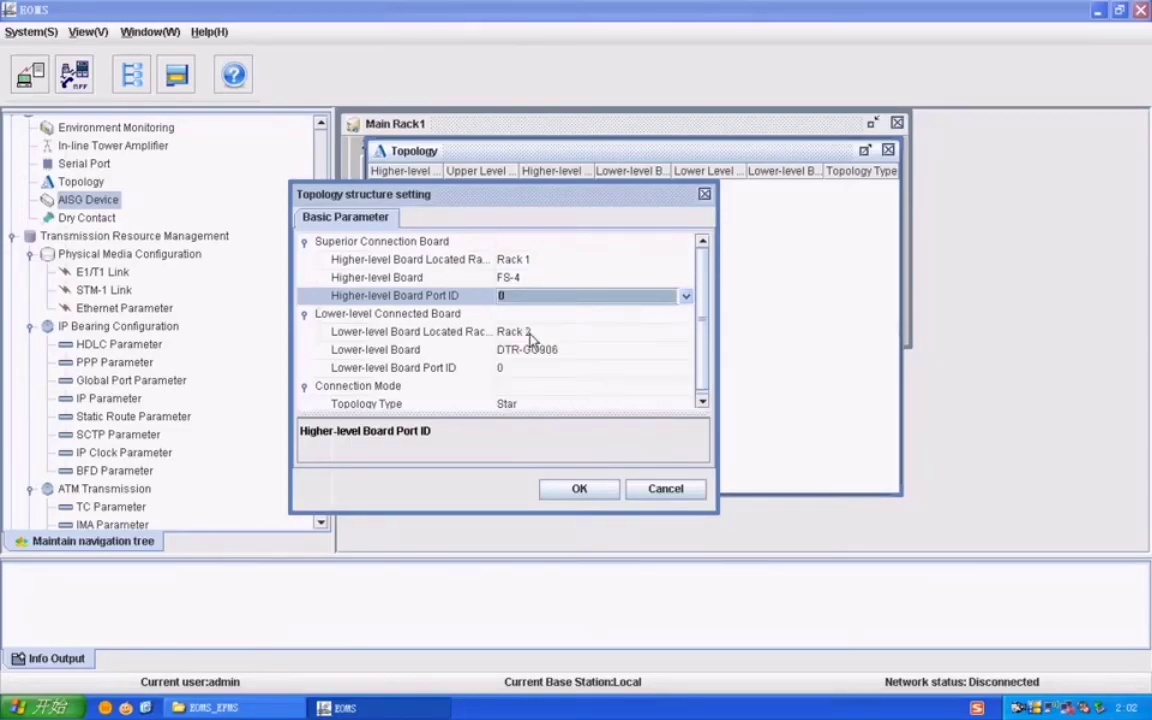
click(530, 334)
click(526, 338)
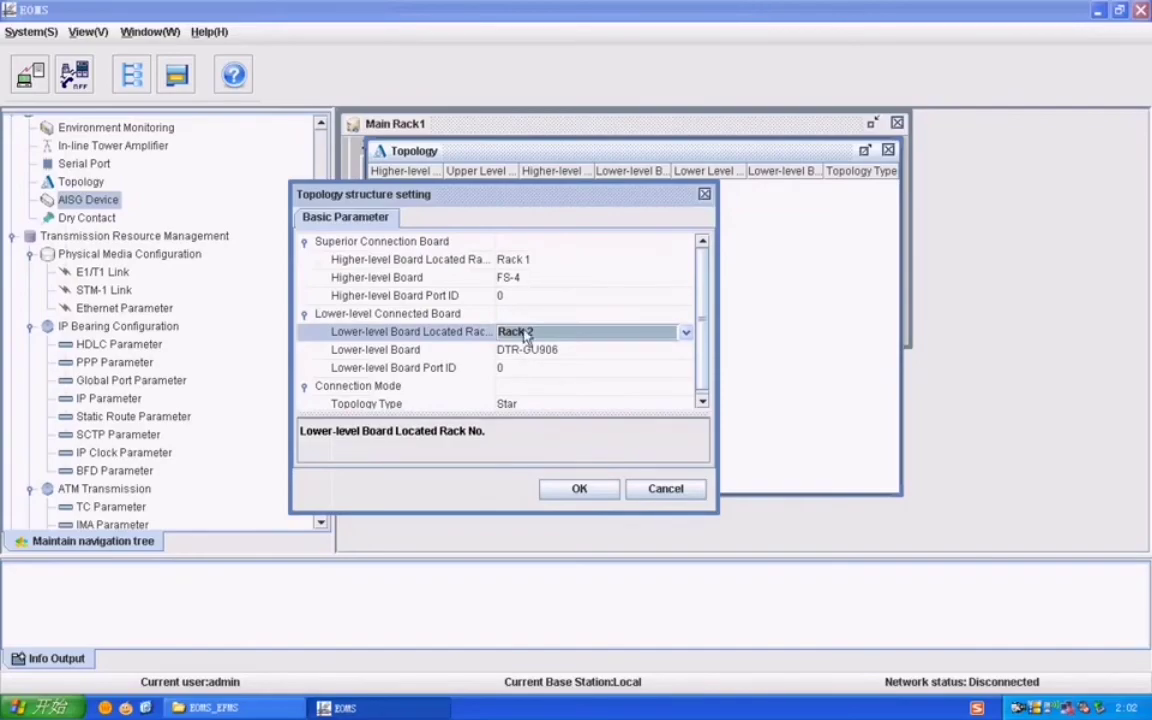
click(527, 336)
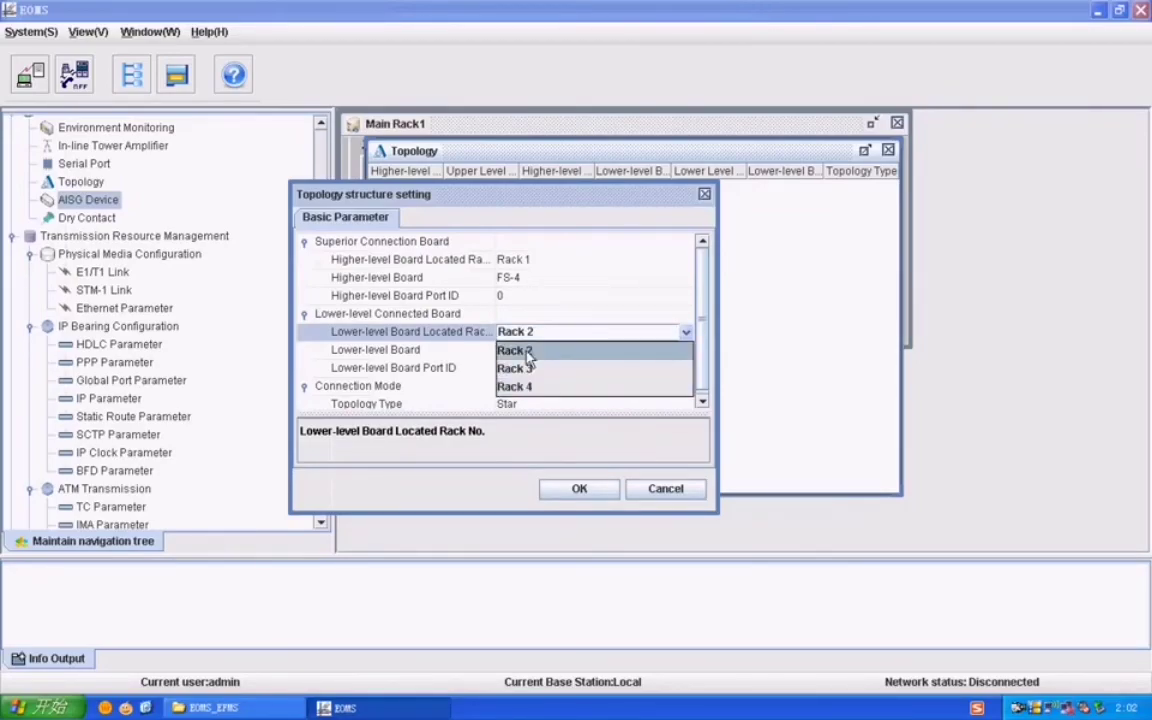
click(529, 352)
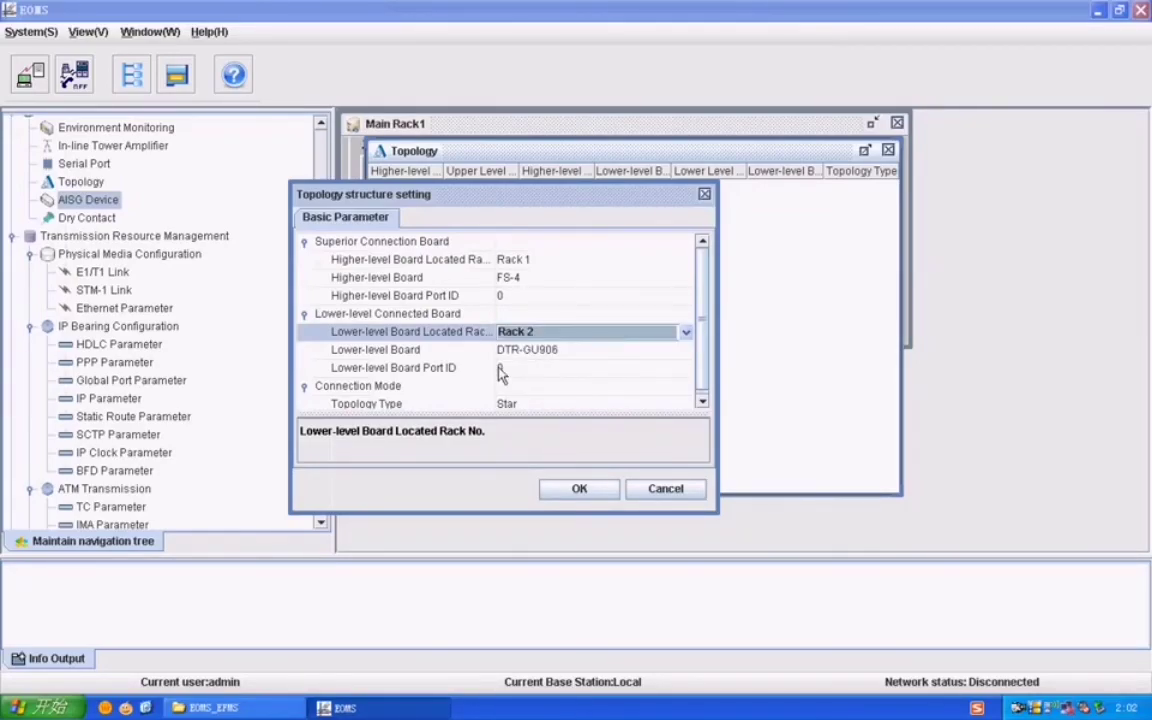
click(579, 488)
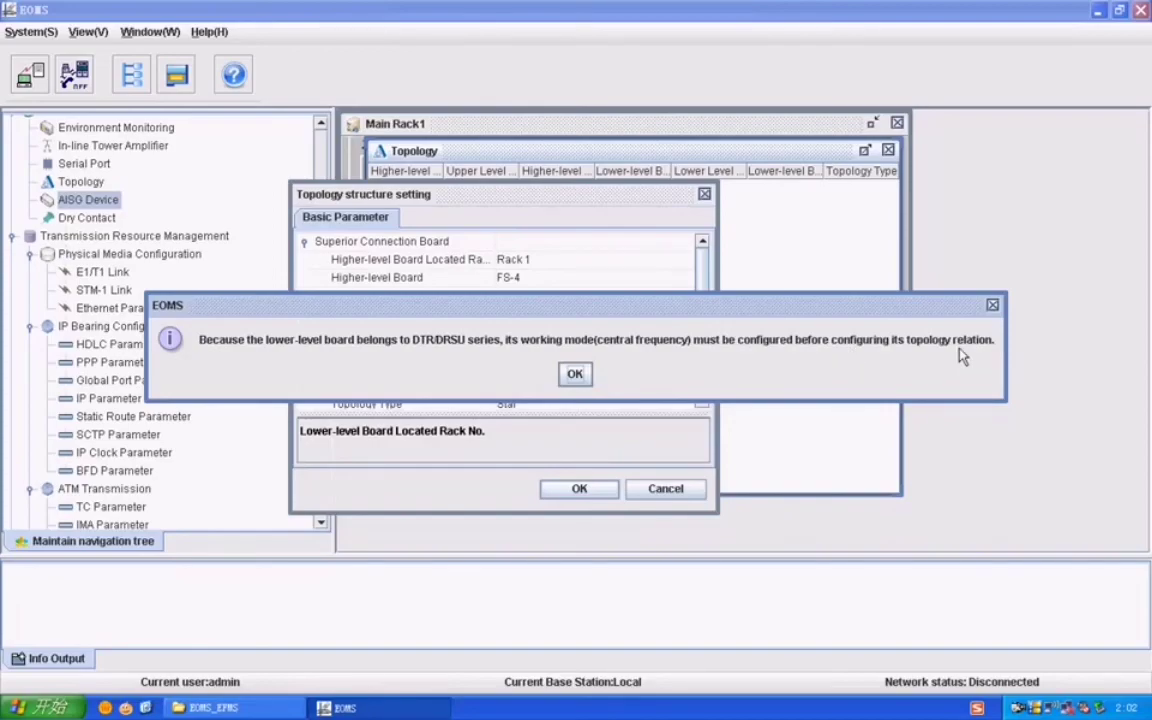
Step: Dismiss the central frequency warning, cancel the link, and open the RF Central Frequency table
click(575, 374)
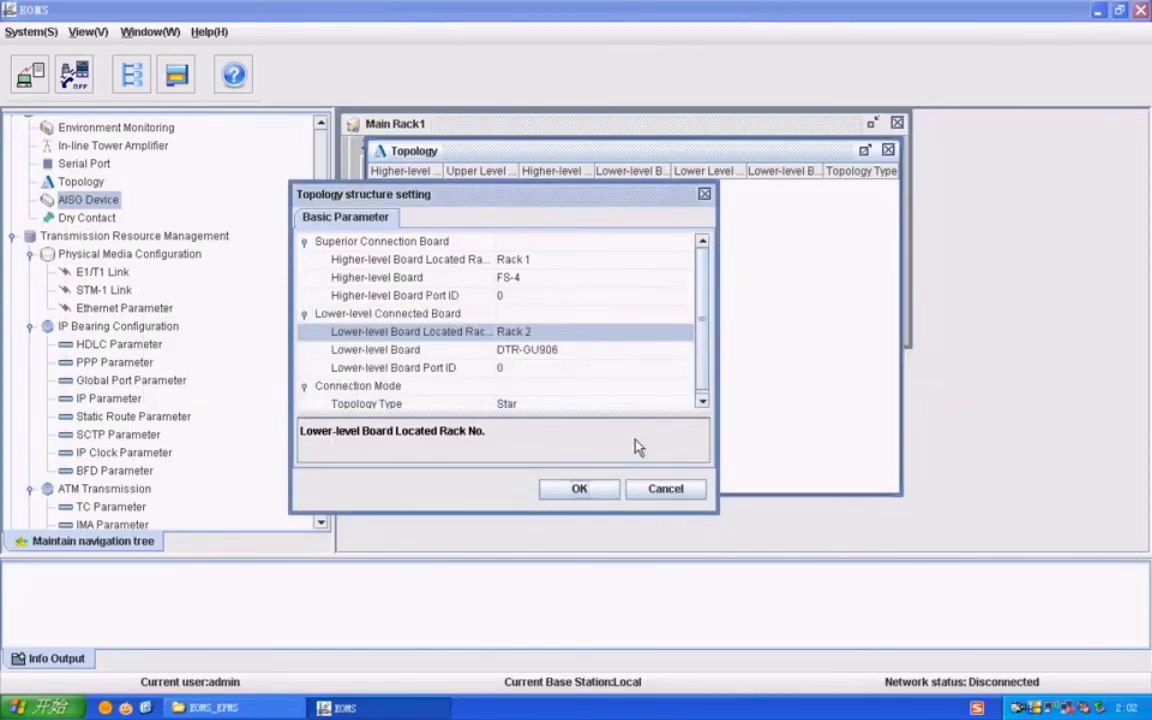
click(665, 488)
scroll(320, 318, down, 1)
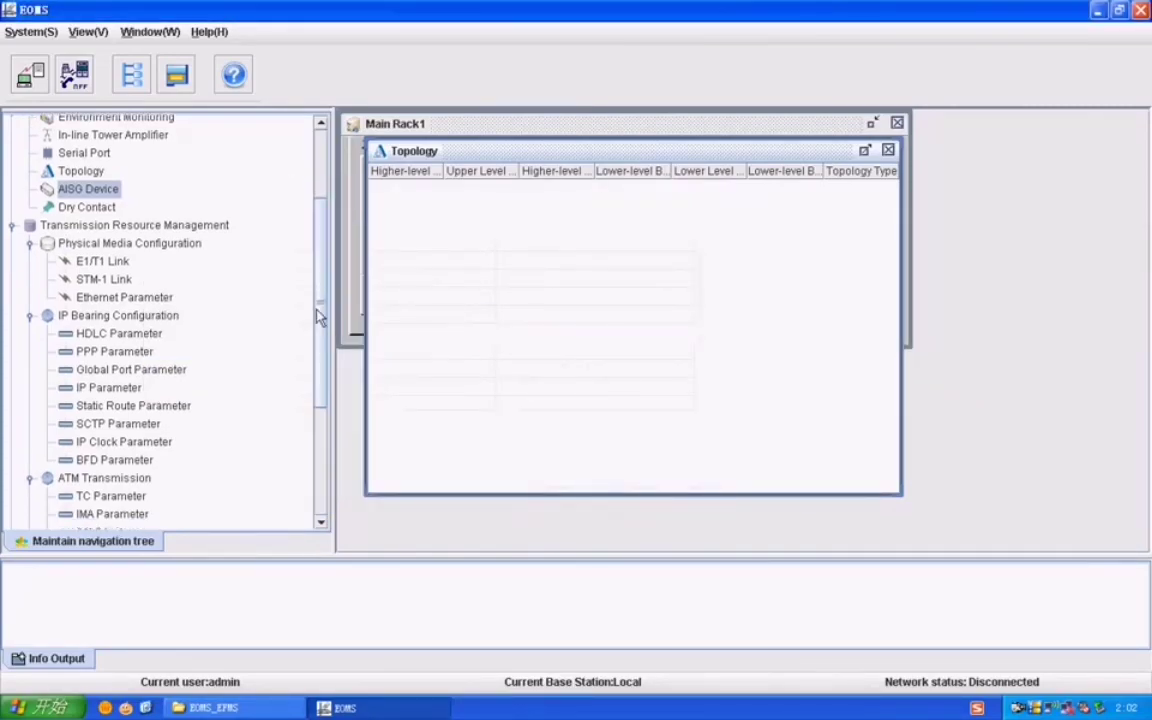
drag(318, 316, 329, 447)
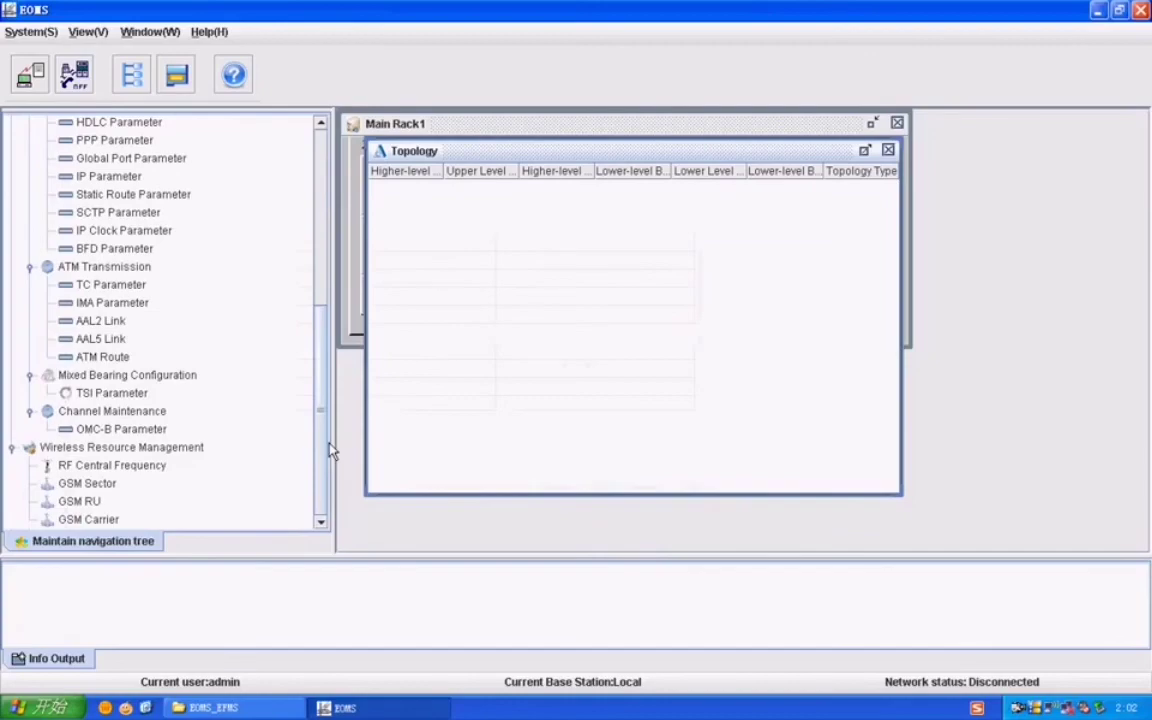
double_click(112, 466)
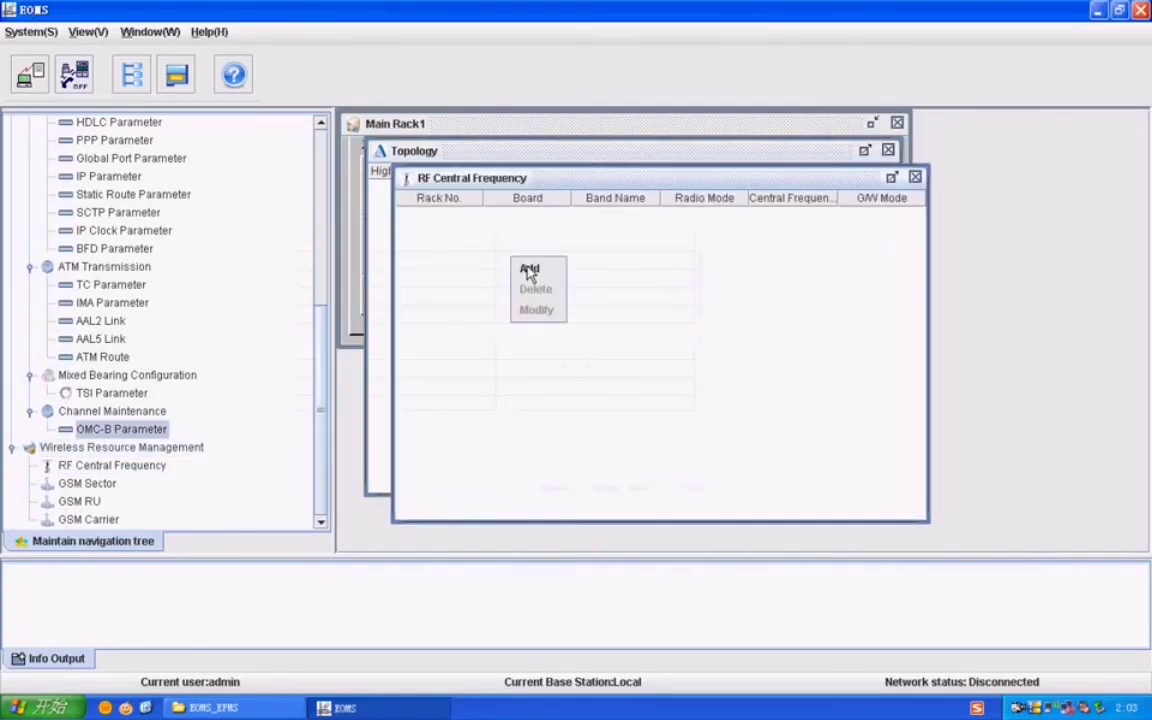